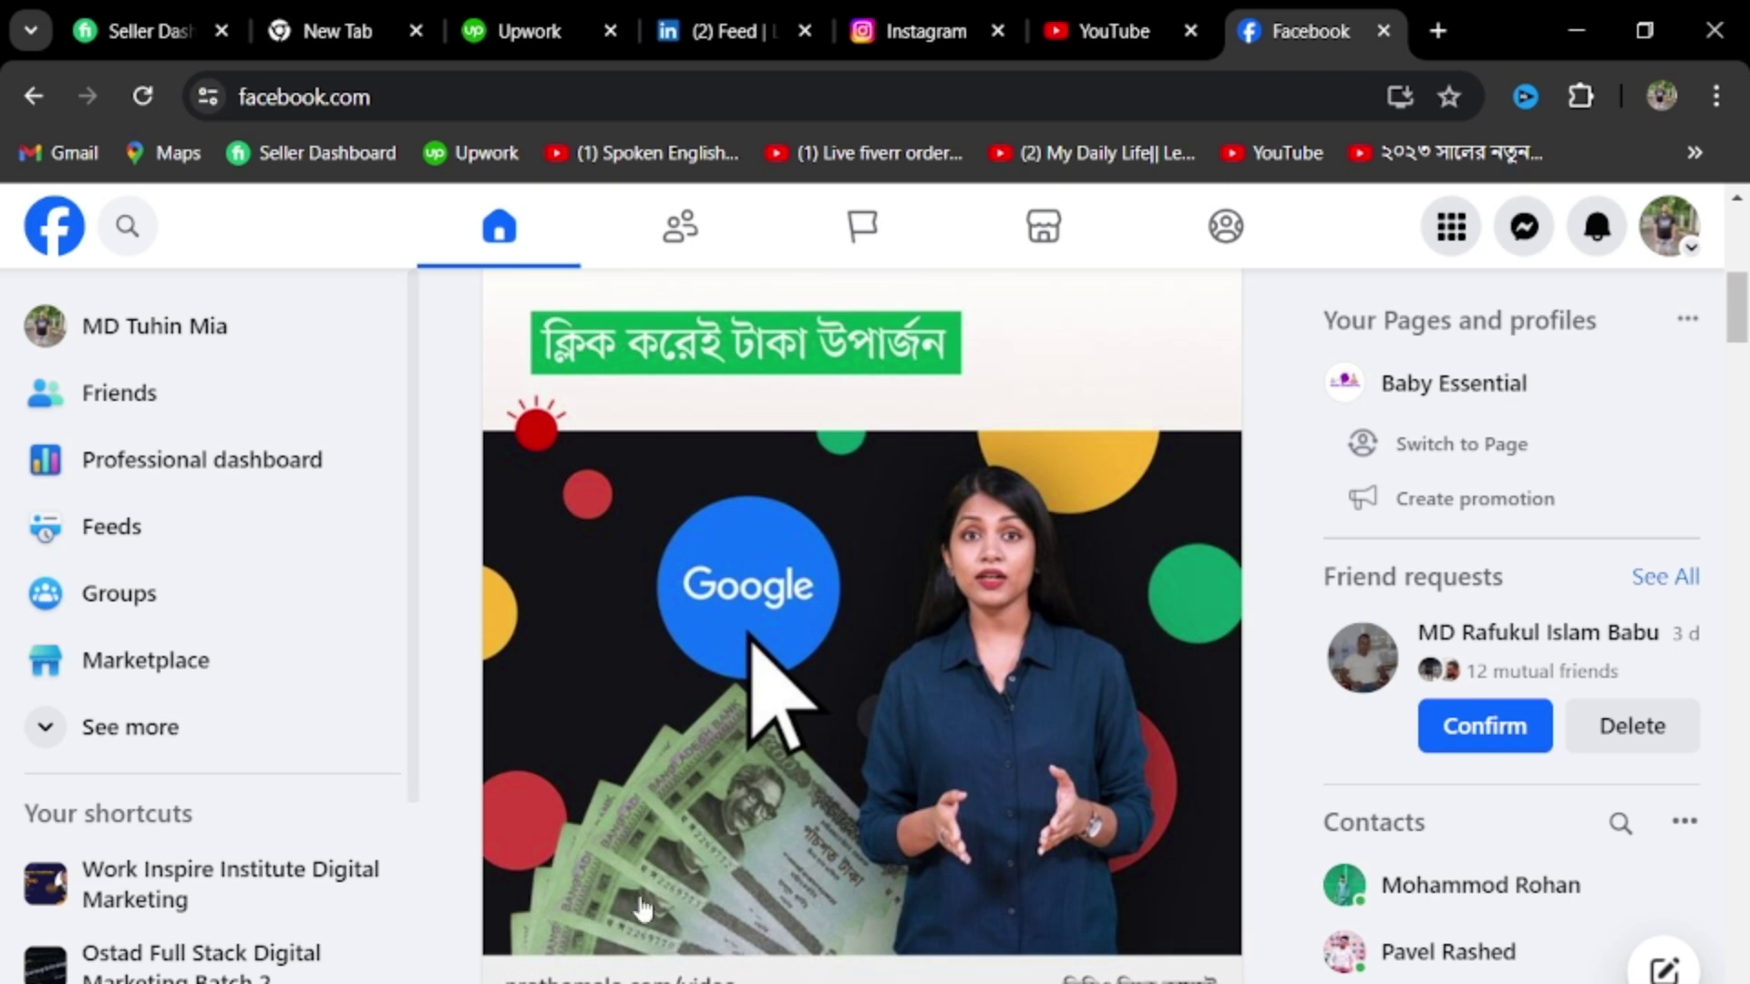
Load business.facebook.com in a new Chrome tab to reach the FoodNet home dashboard
{"action": "left_click", "coordinate": [1446, 30]}
{"action": "left_click", "coordinate": [802, 95]}
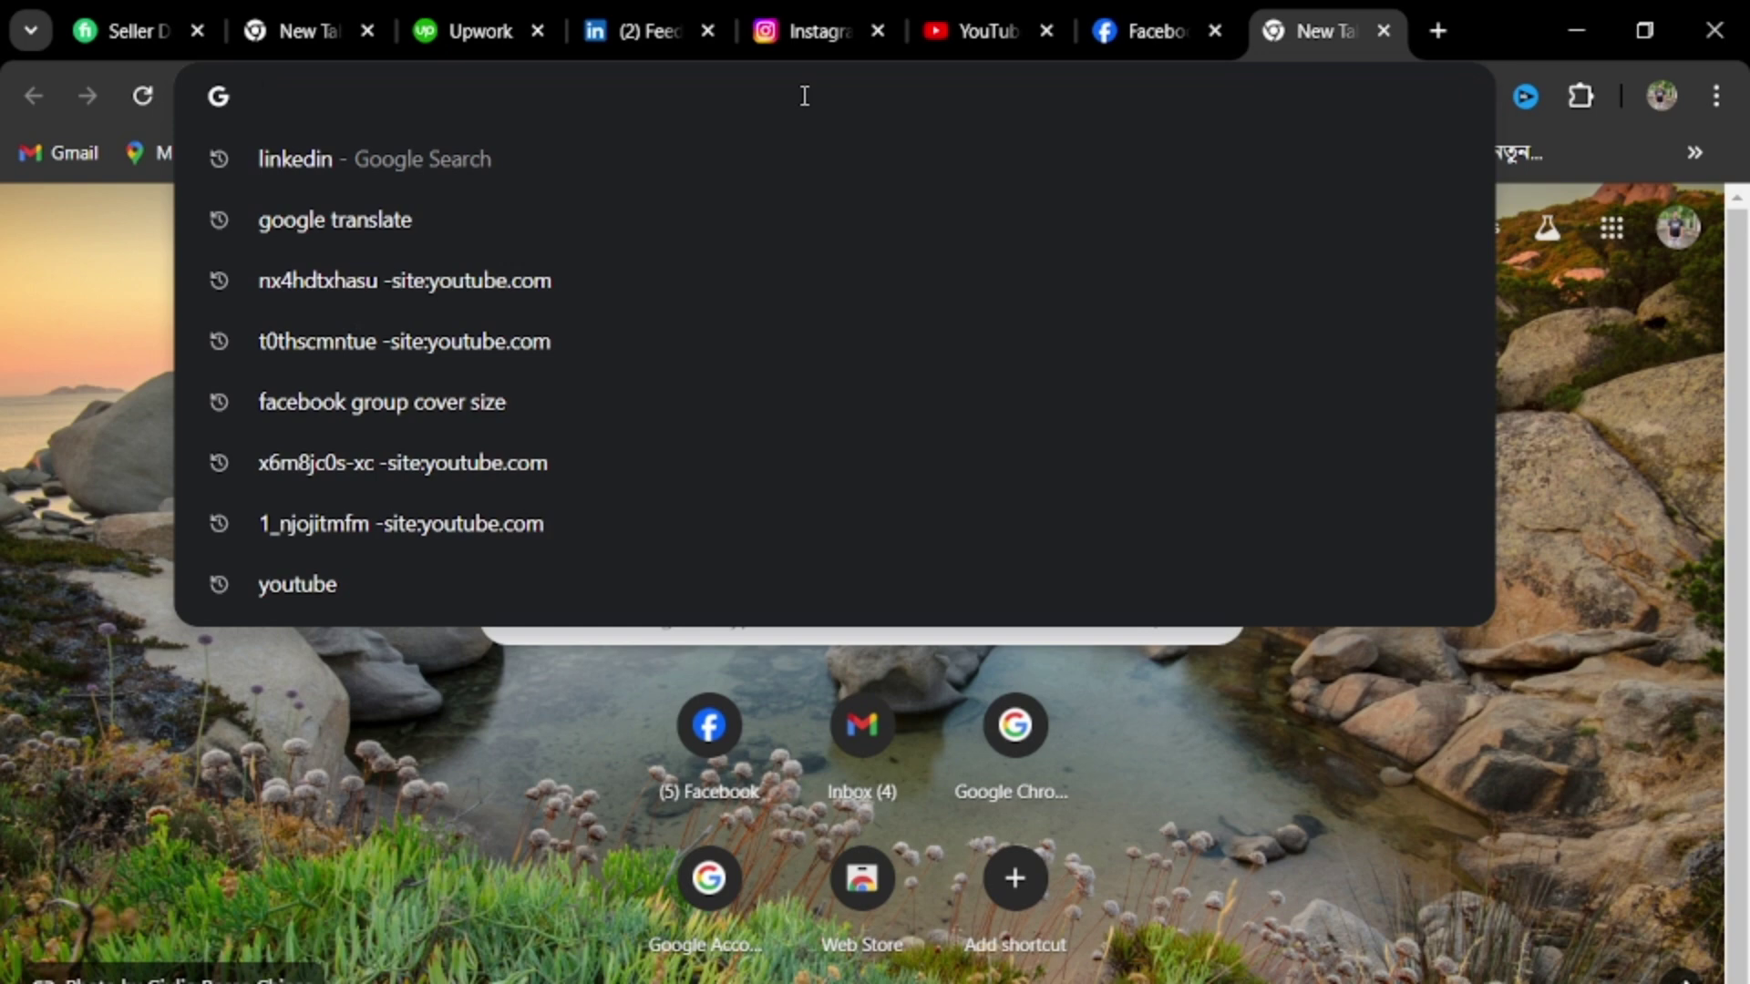
{"action": "type", "text": "bu"}
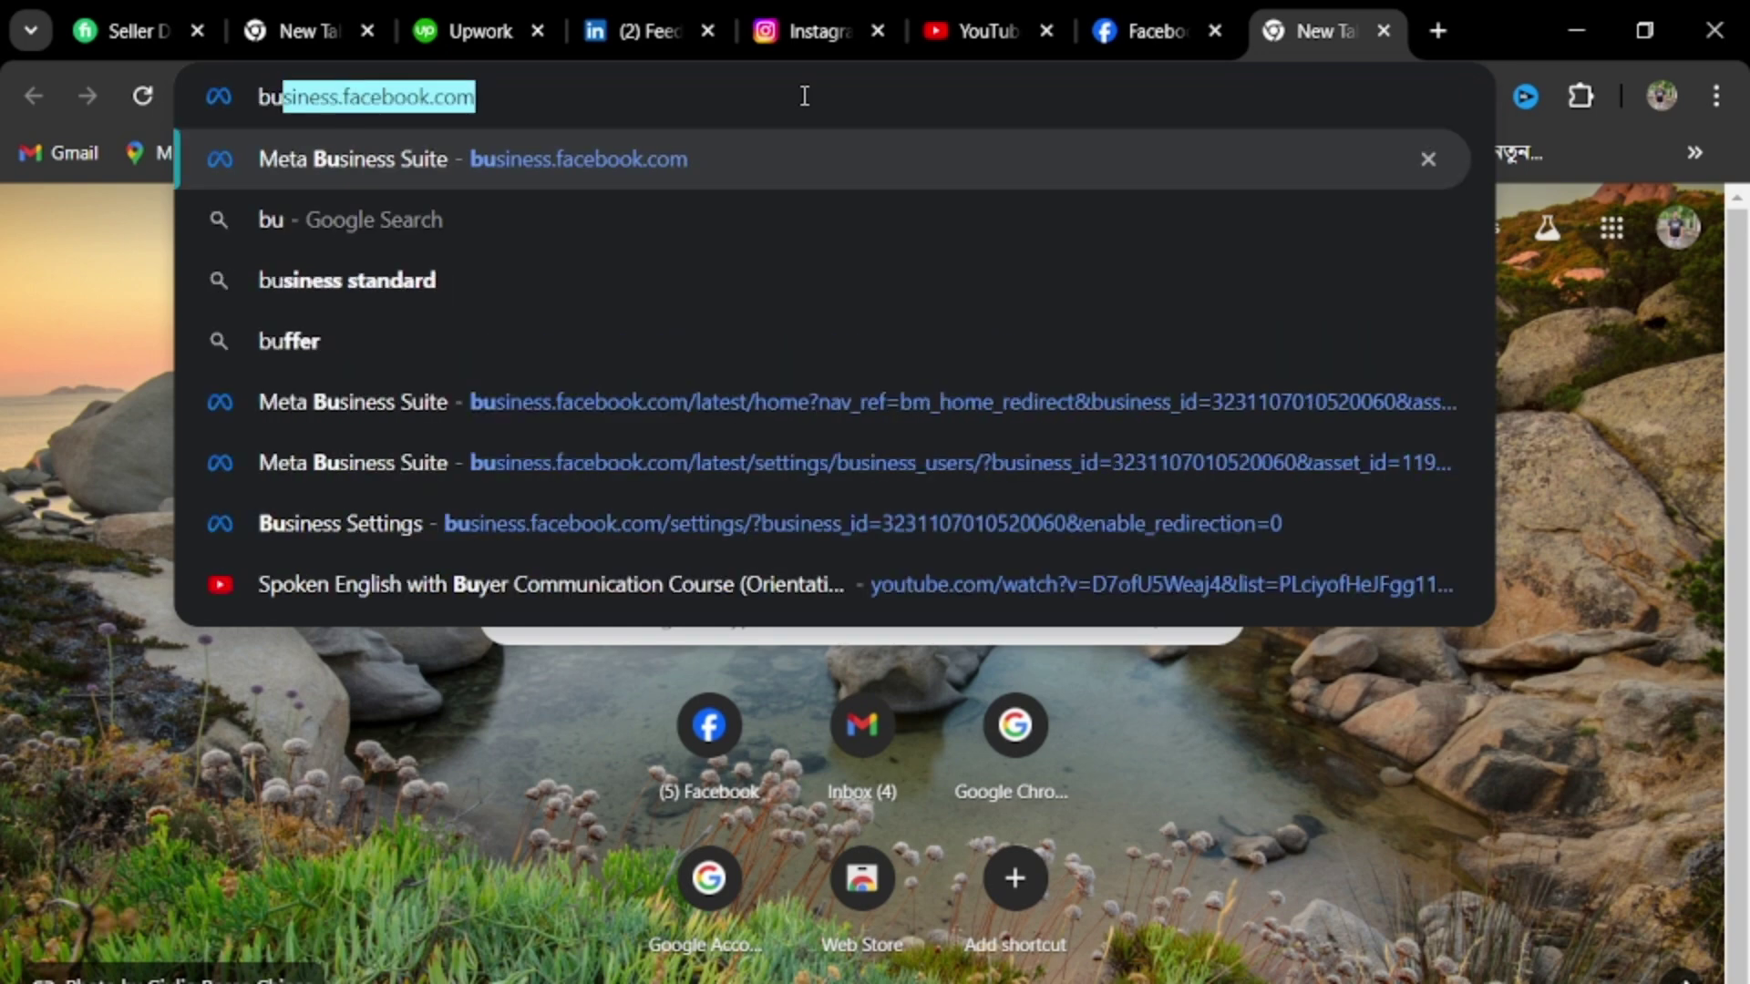
{"action": "type", "text": "sin"}
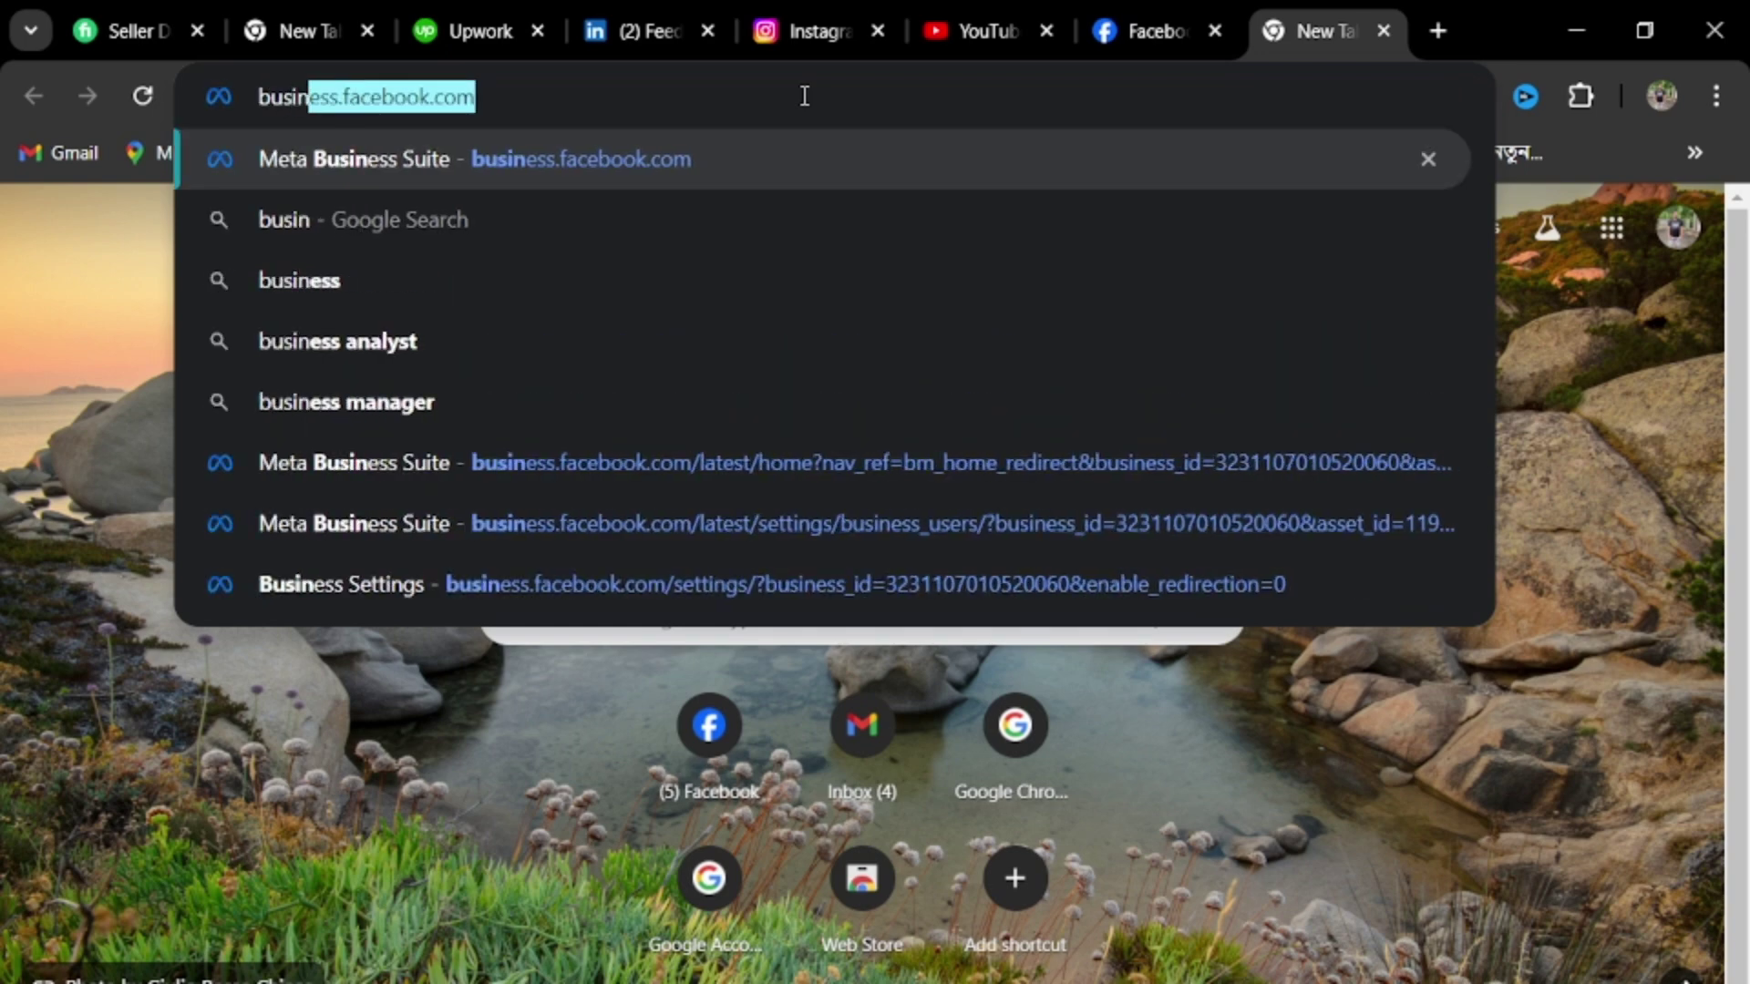
{"action": "type", "text": "es"}
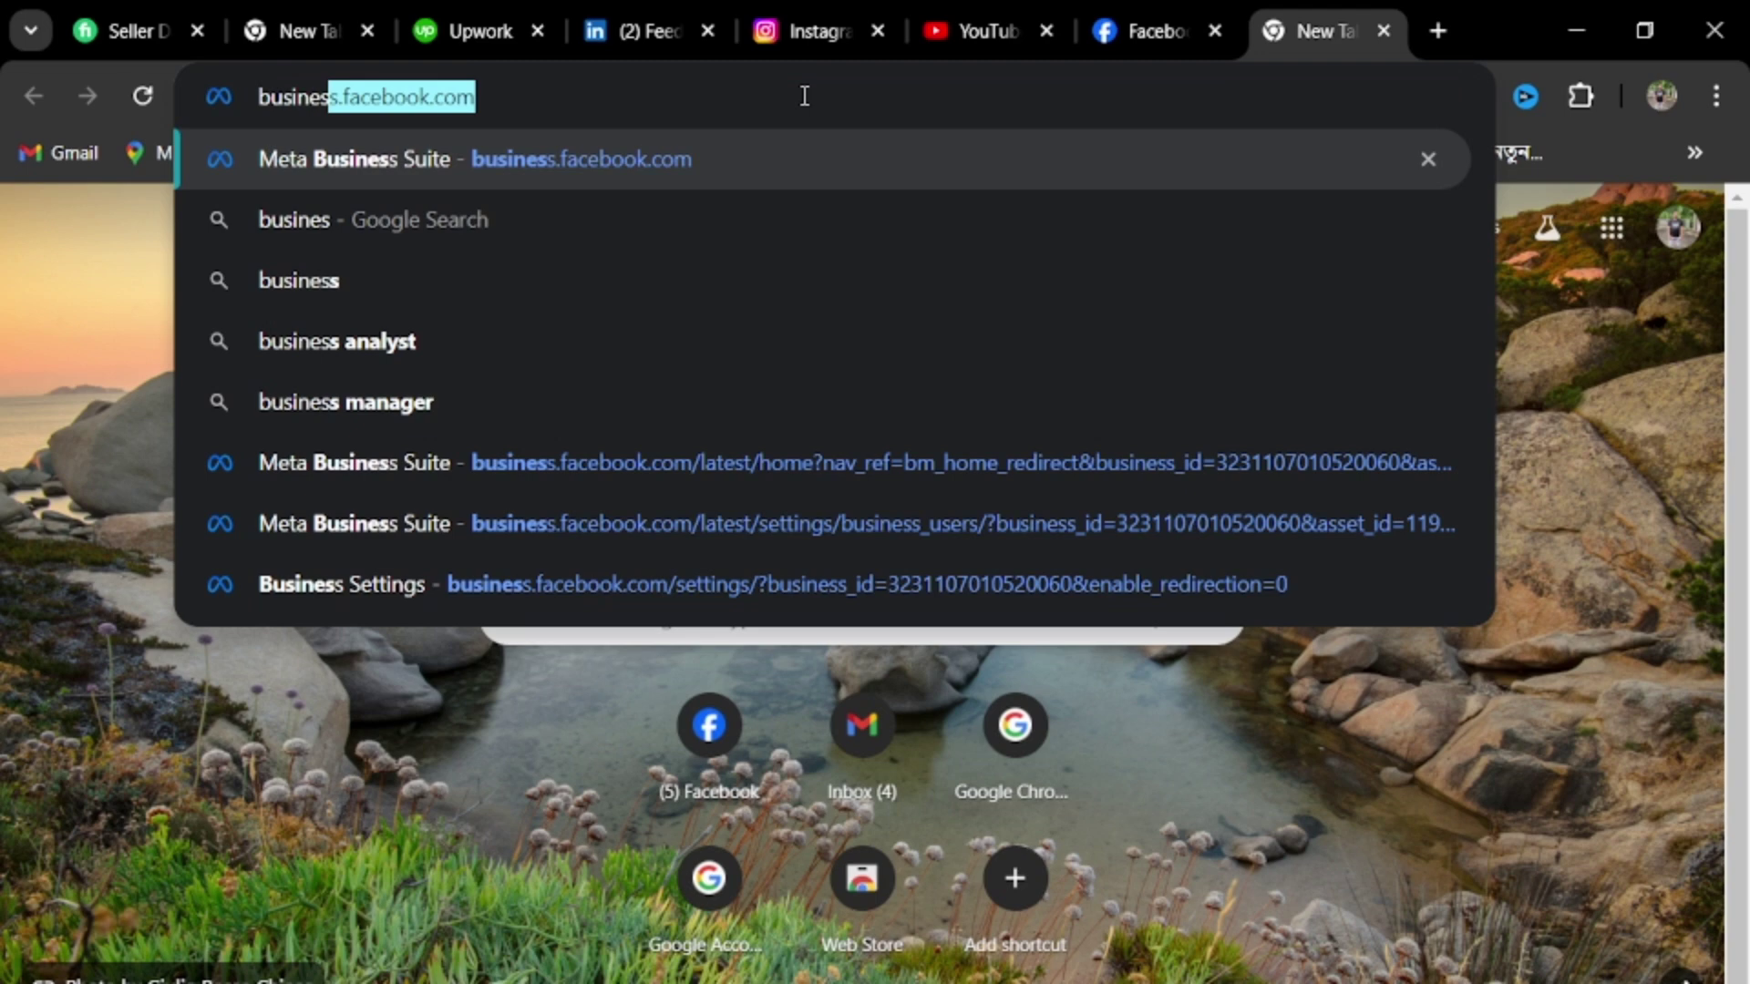
{"action": "type", "text": "s"}
{"action": "key", "text": "Return"}
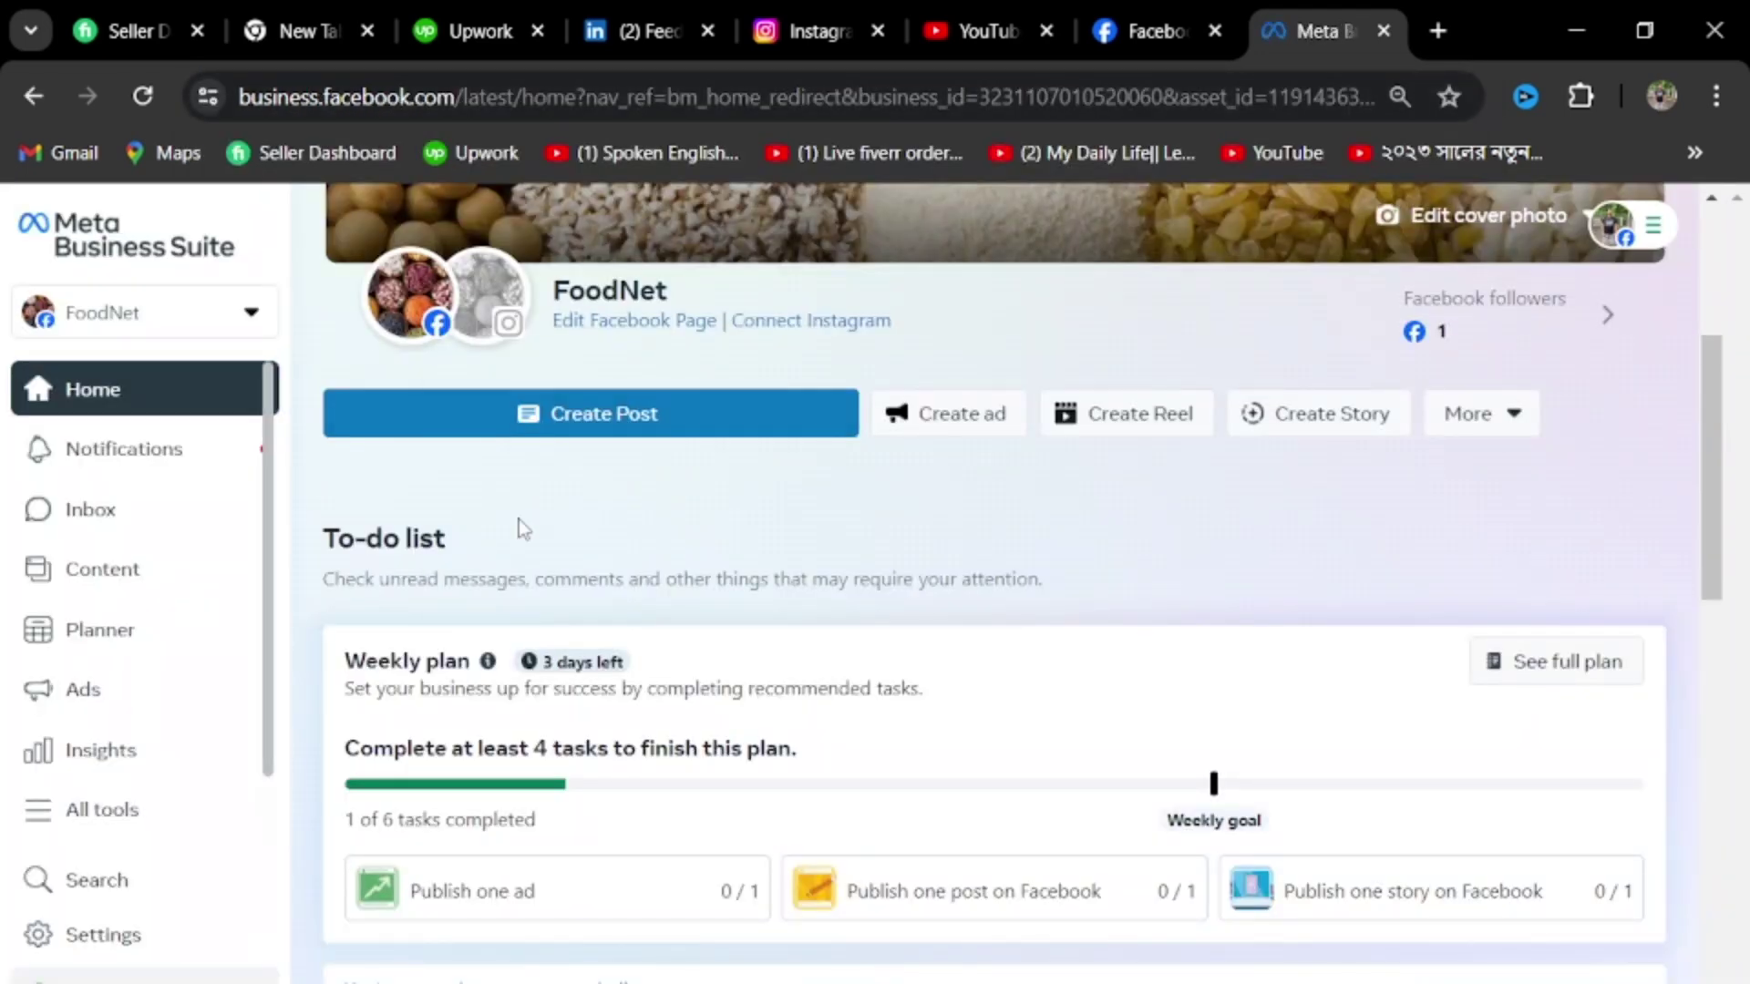
Open Business settings for the Fiamaniallah portfolio from the Settings sidebar, landing on its People list
{"action": "left_click", "coordinate": [251, 316]}
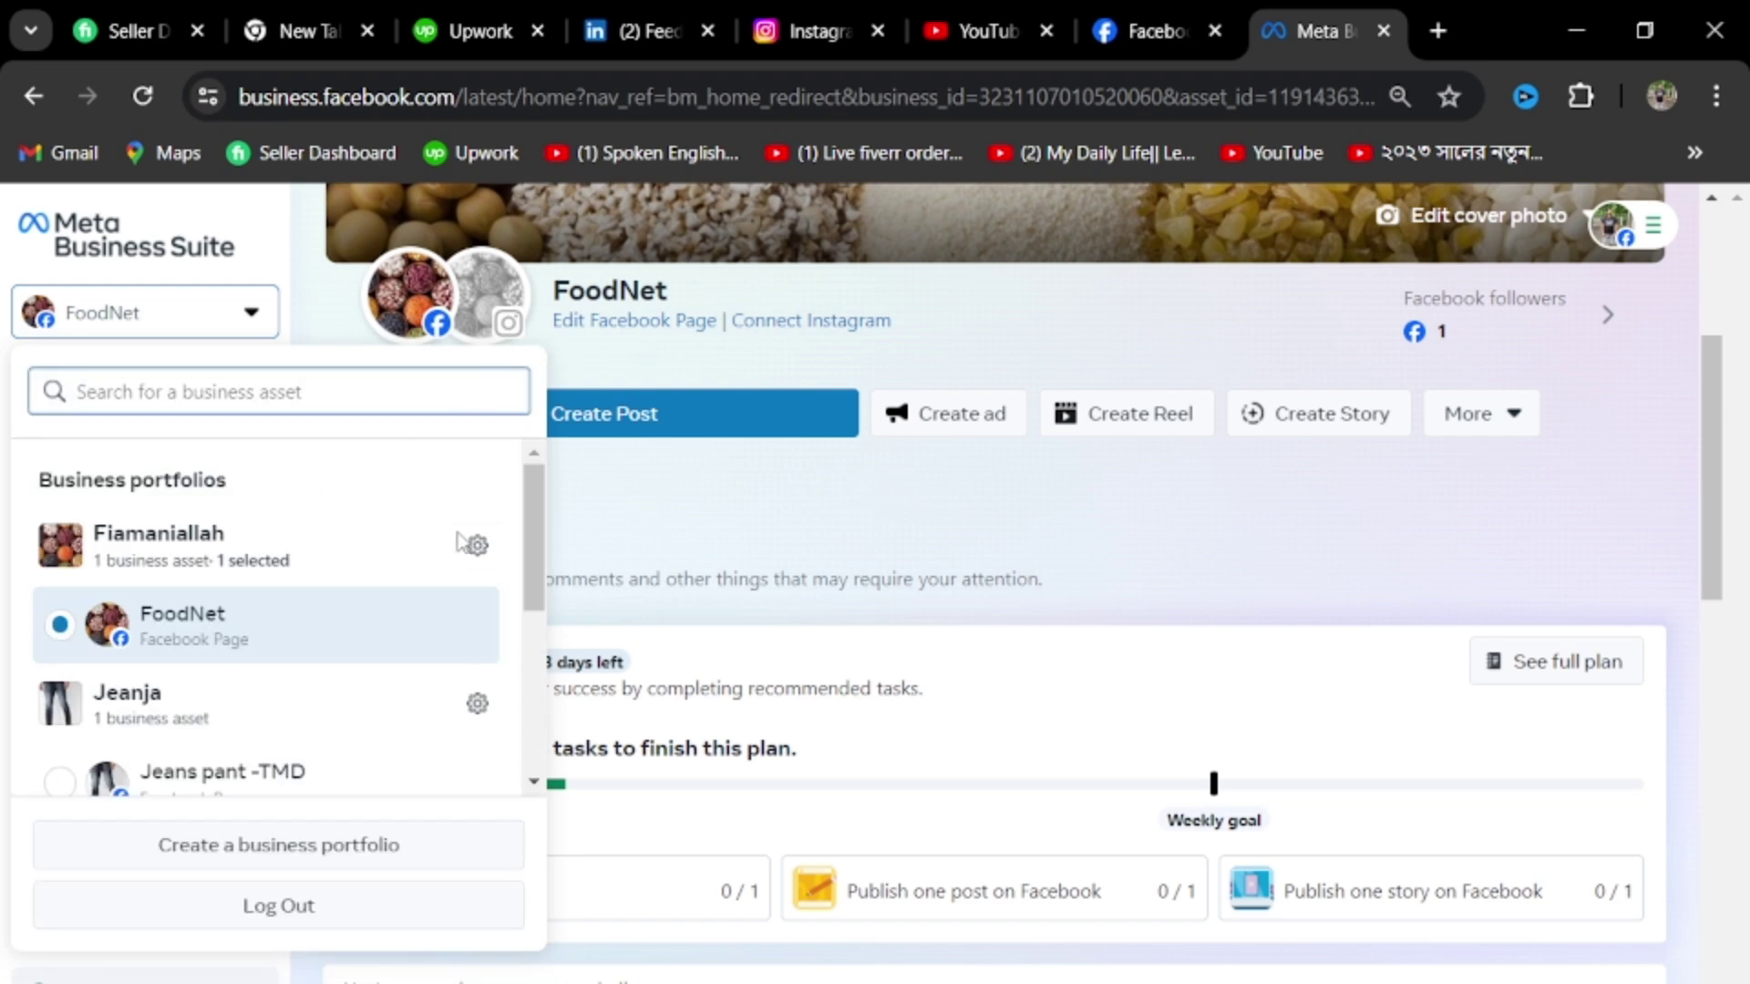
{"action": "key", "text": "Escape"}
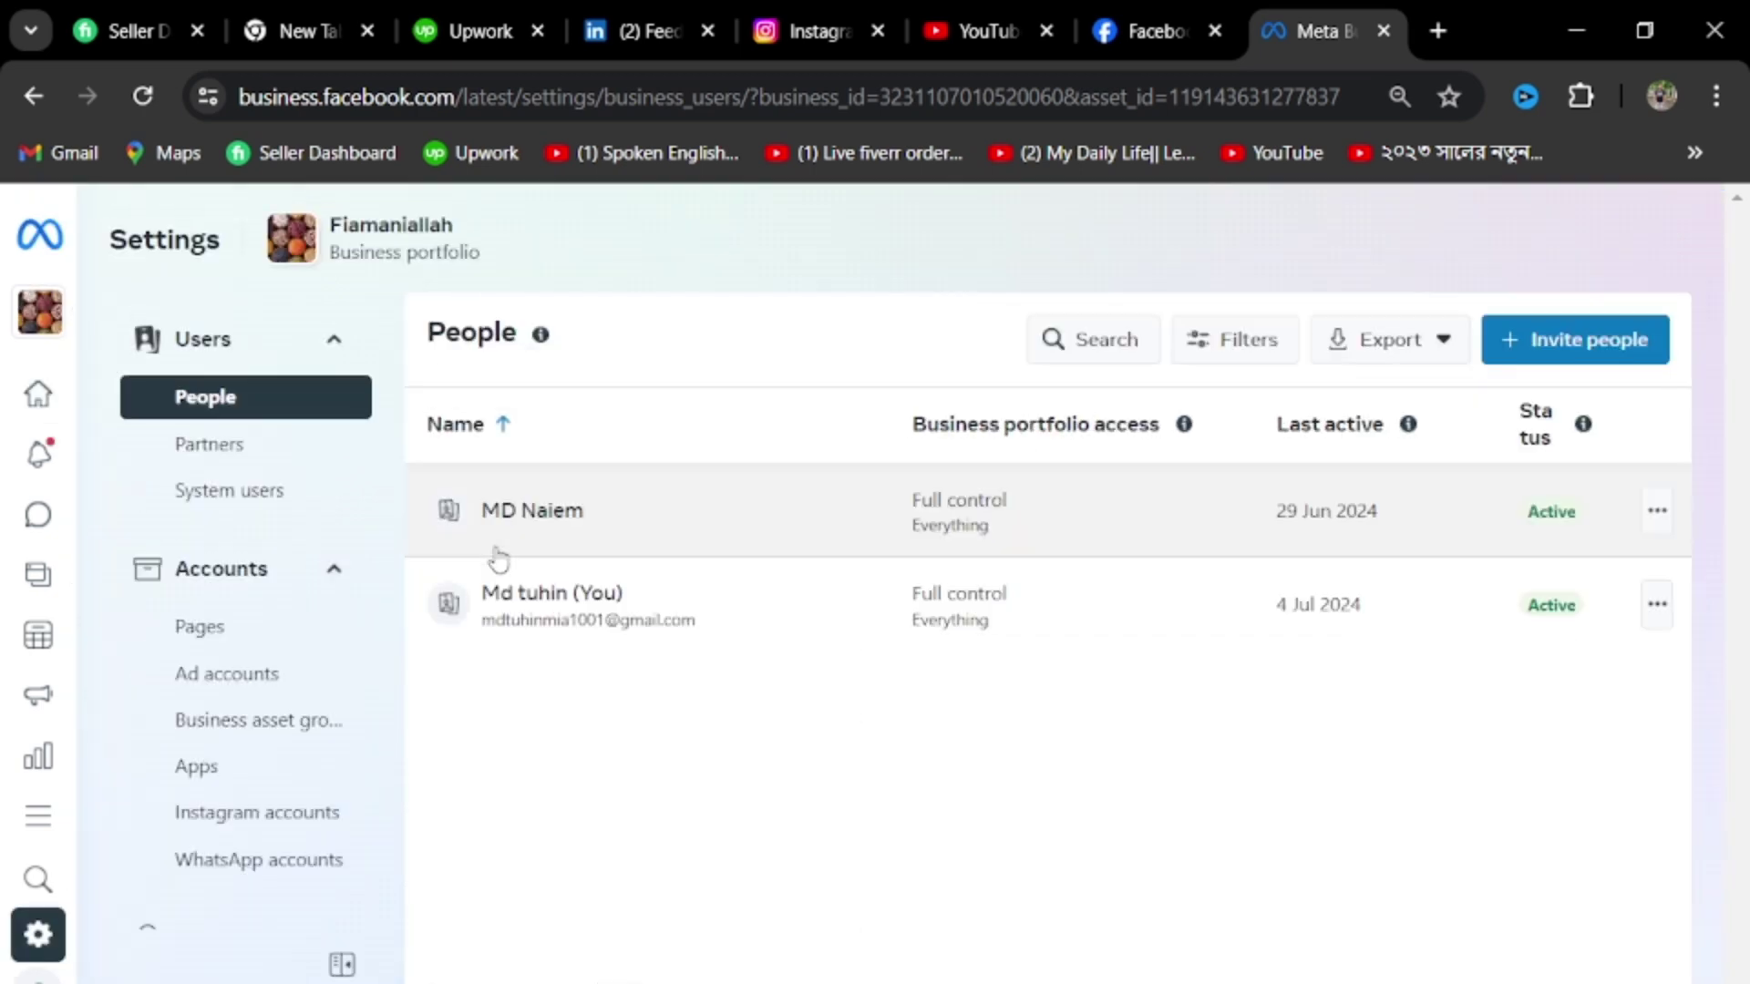
{"action": "scroll", "coordinate": [335, 612], "scroll_direction": "down", "scroll_amount": 10}
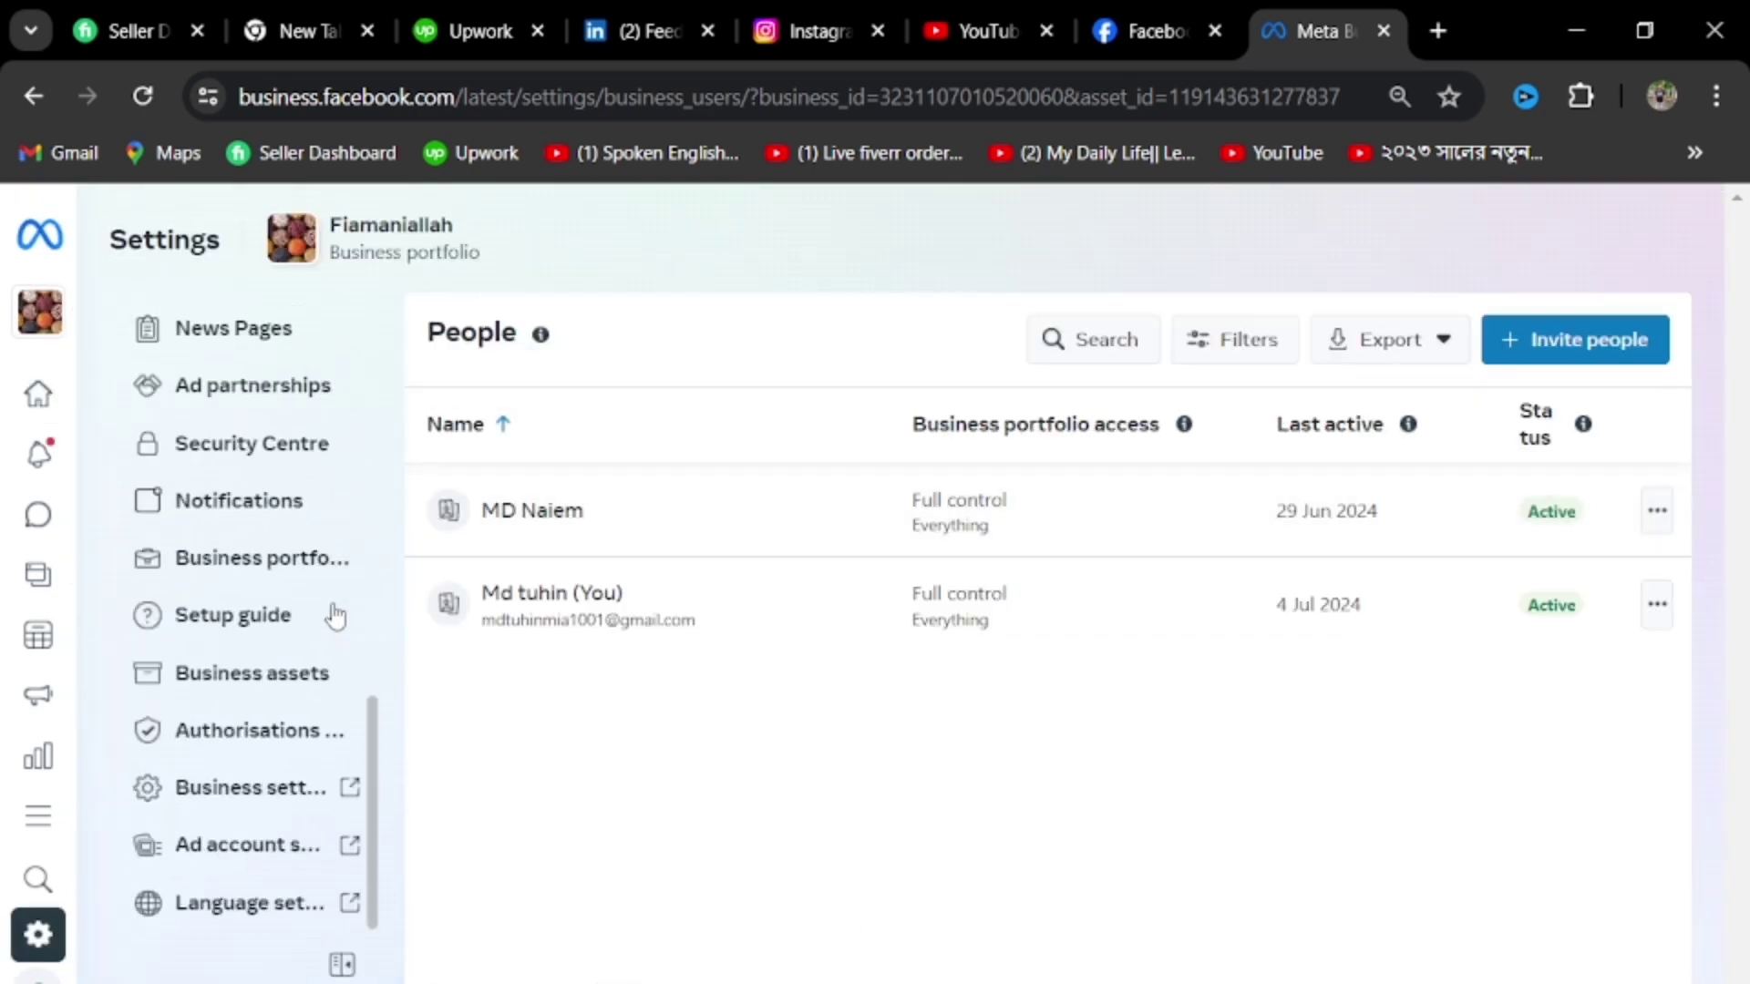
{"action": "left_click", "coordinate": [230, 795]}
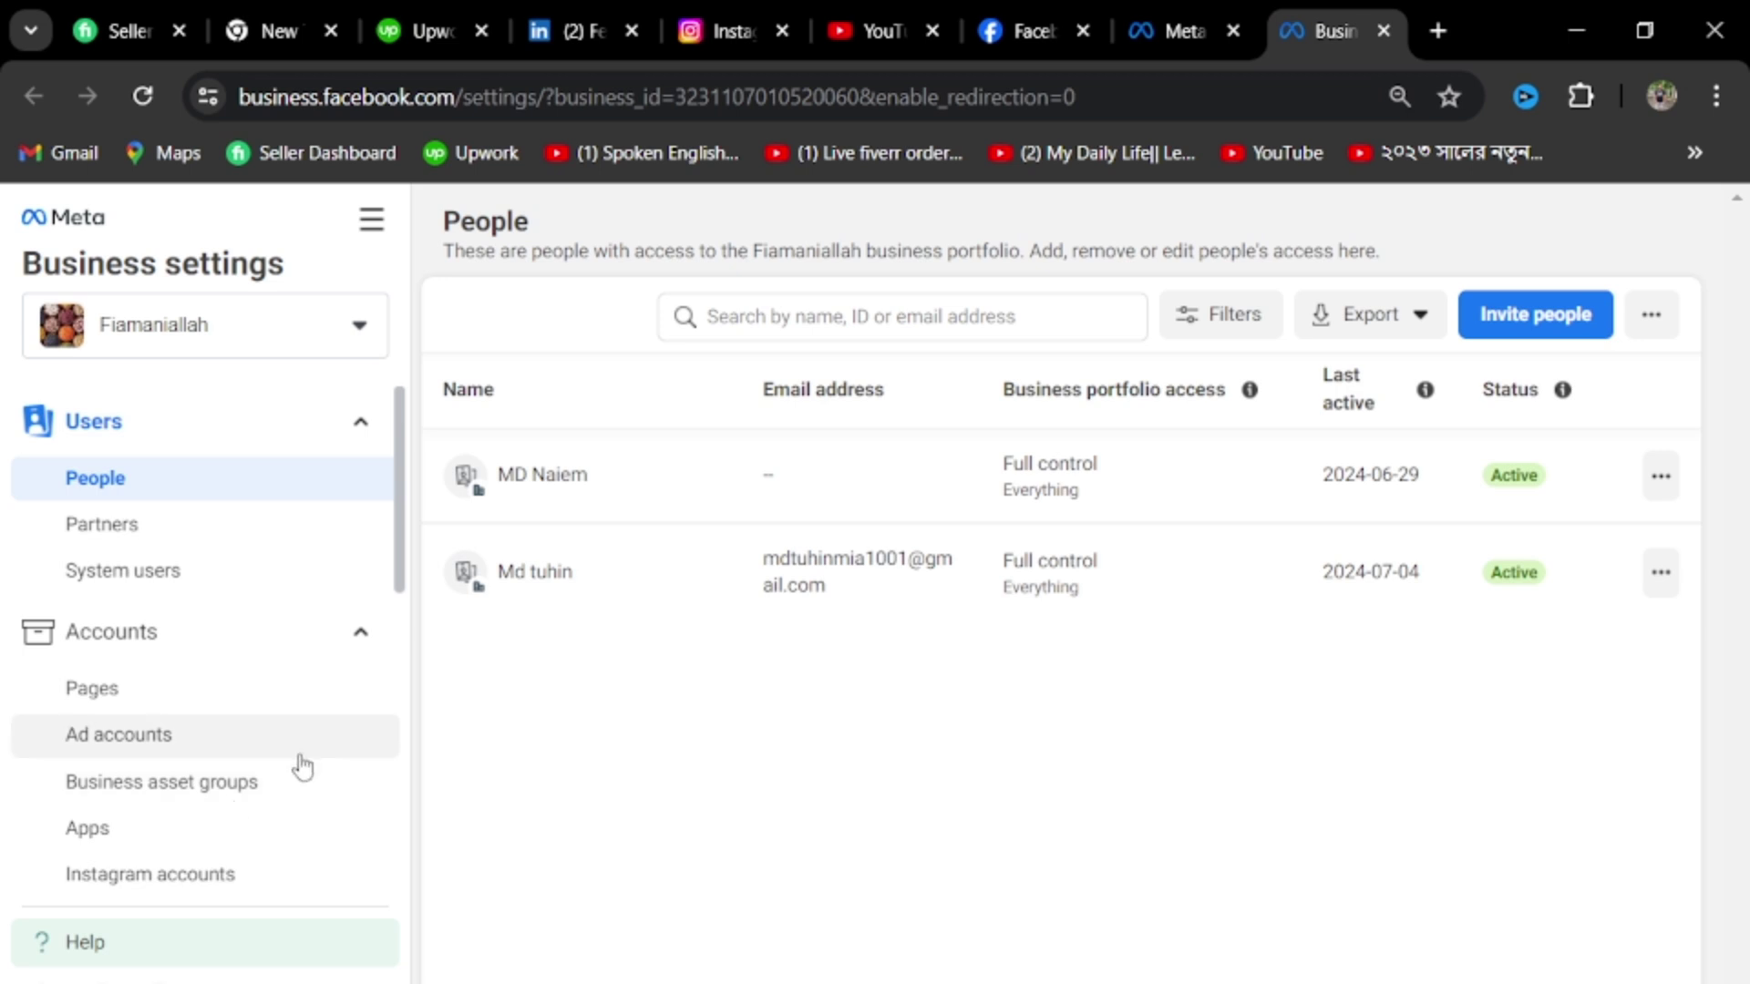
{"action": "scroll", "coordinate": [301, 777], "scroll_direction": "down", "scroll_amount": 8}
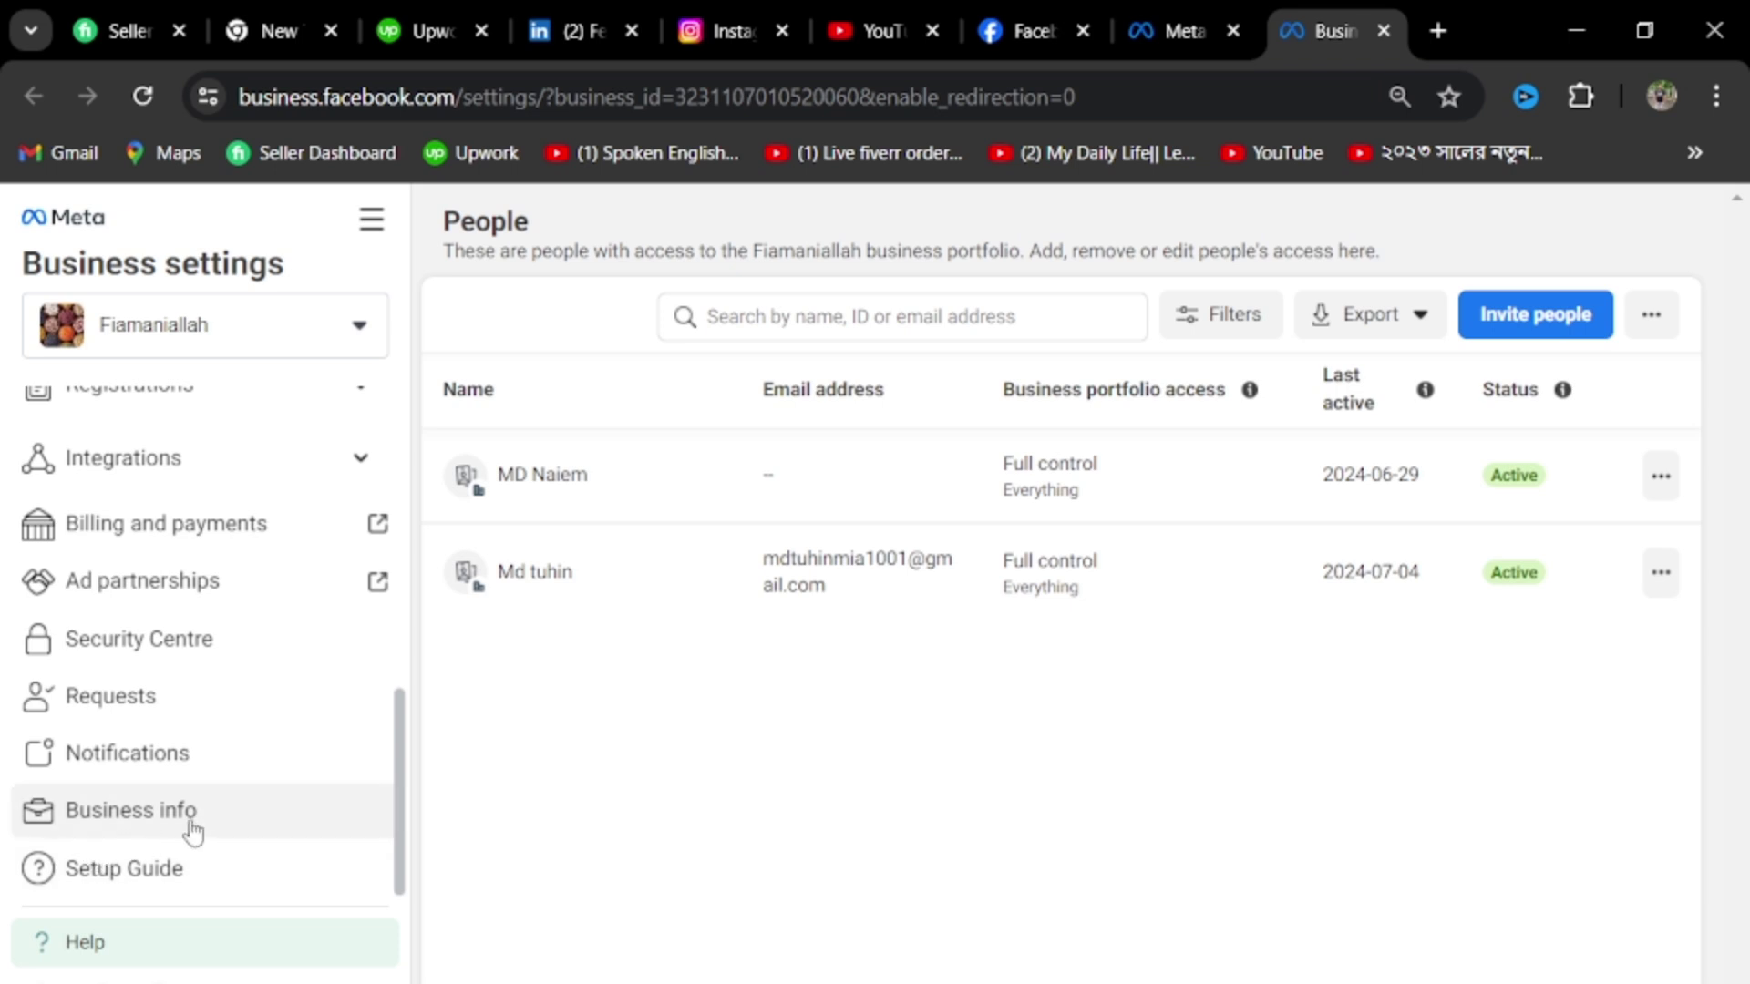
{"action": "scroll", "coordinate": [192, 831], "scroll_direction": "up", "scroll_amount": 8}
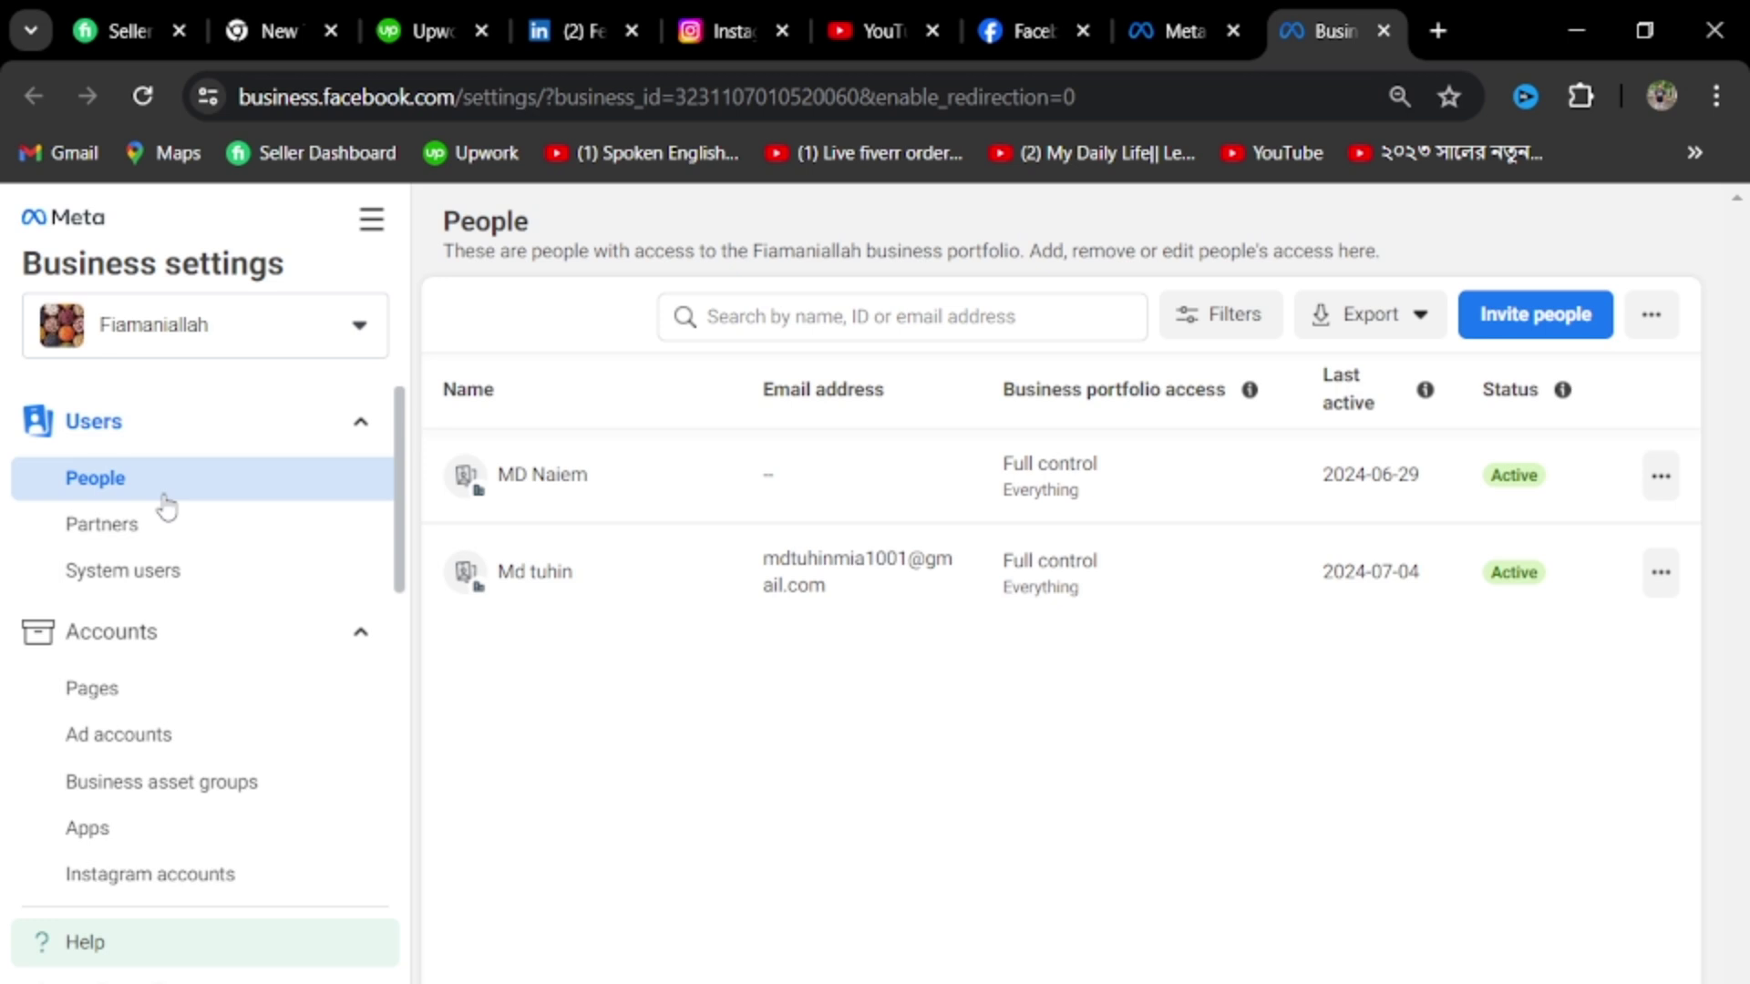
{"action": "left_click", "coordinate": [365, 424]}
{"action": "left_click", "coordinate": [364, 424]}
Open the Invite people dialog from the People page at step 1 of 3
{"action": "left_click", "coordinate": [1520, 325]}
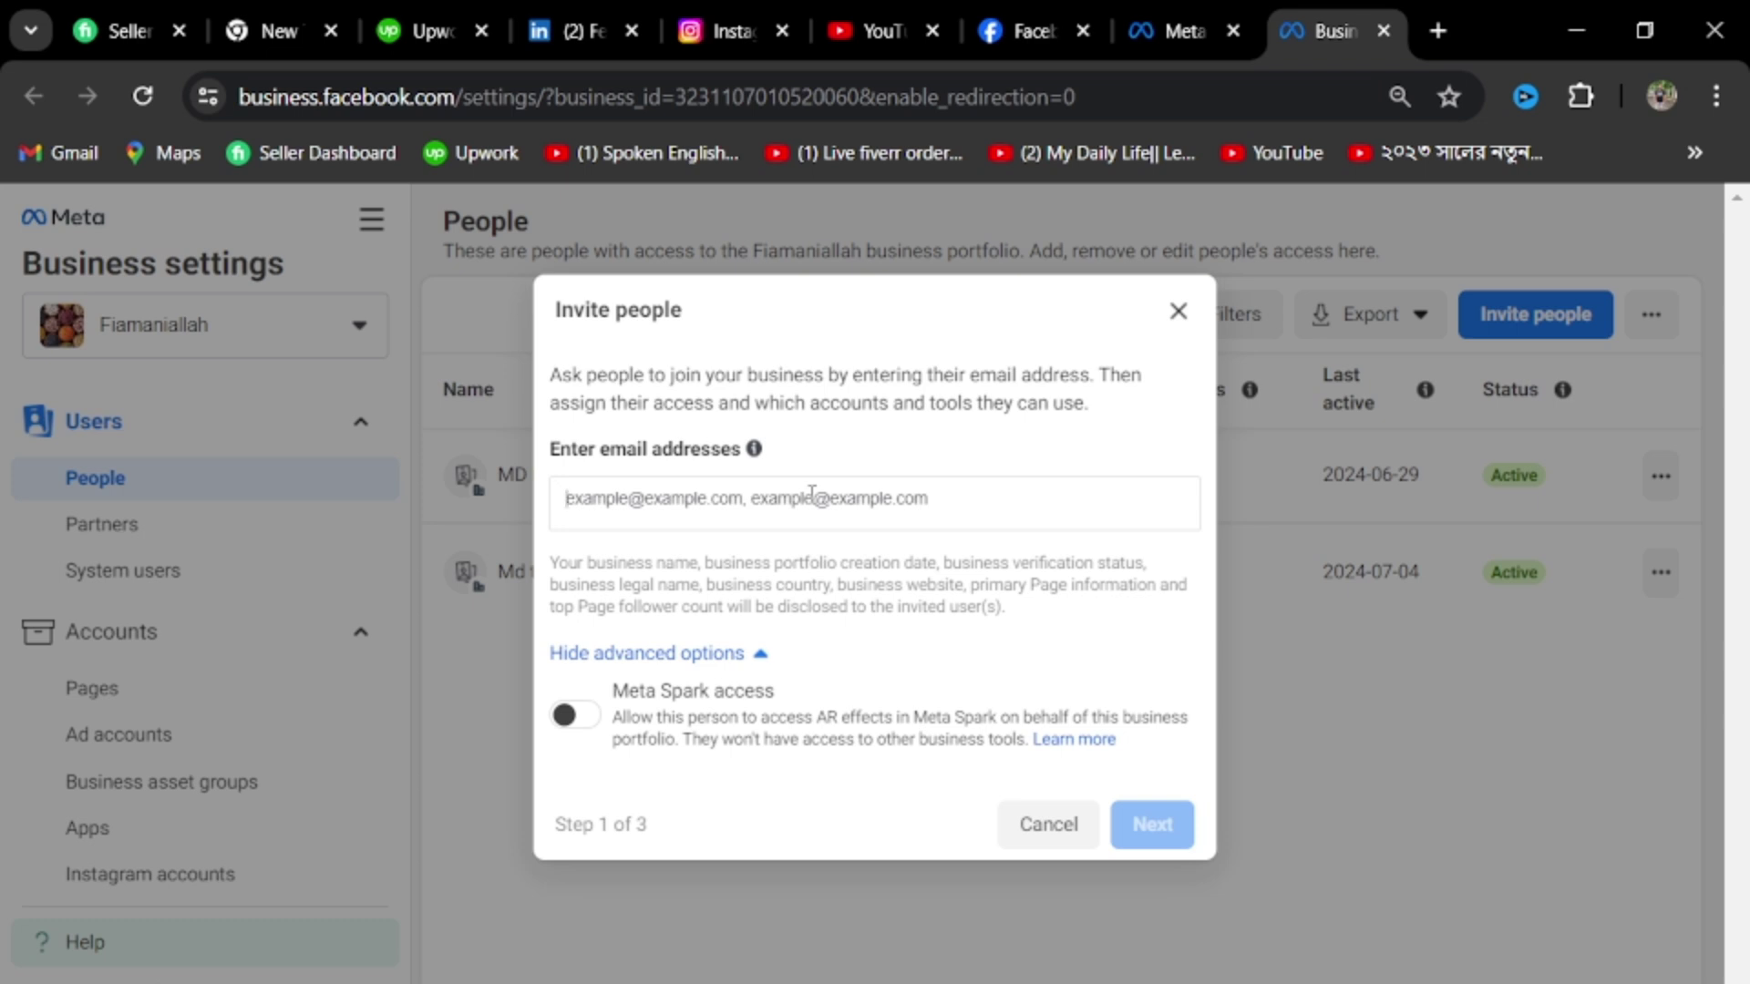
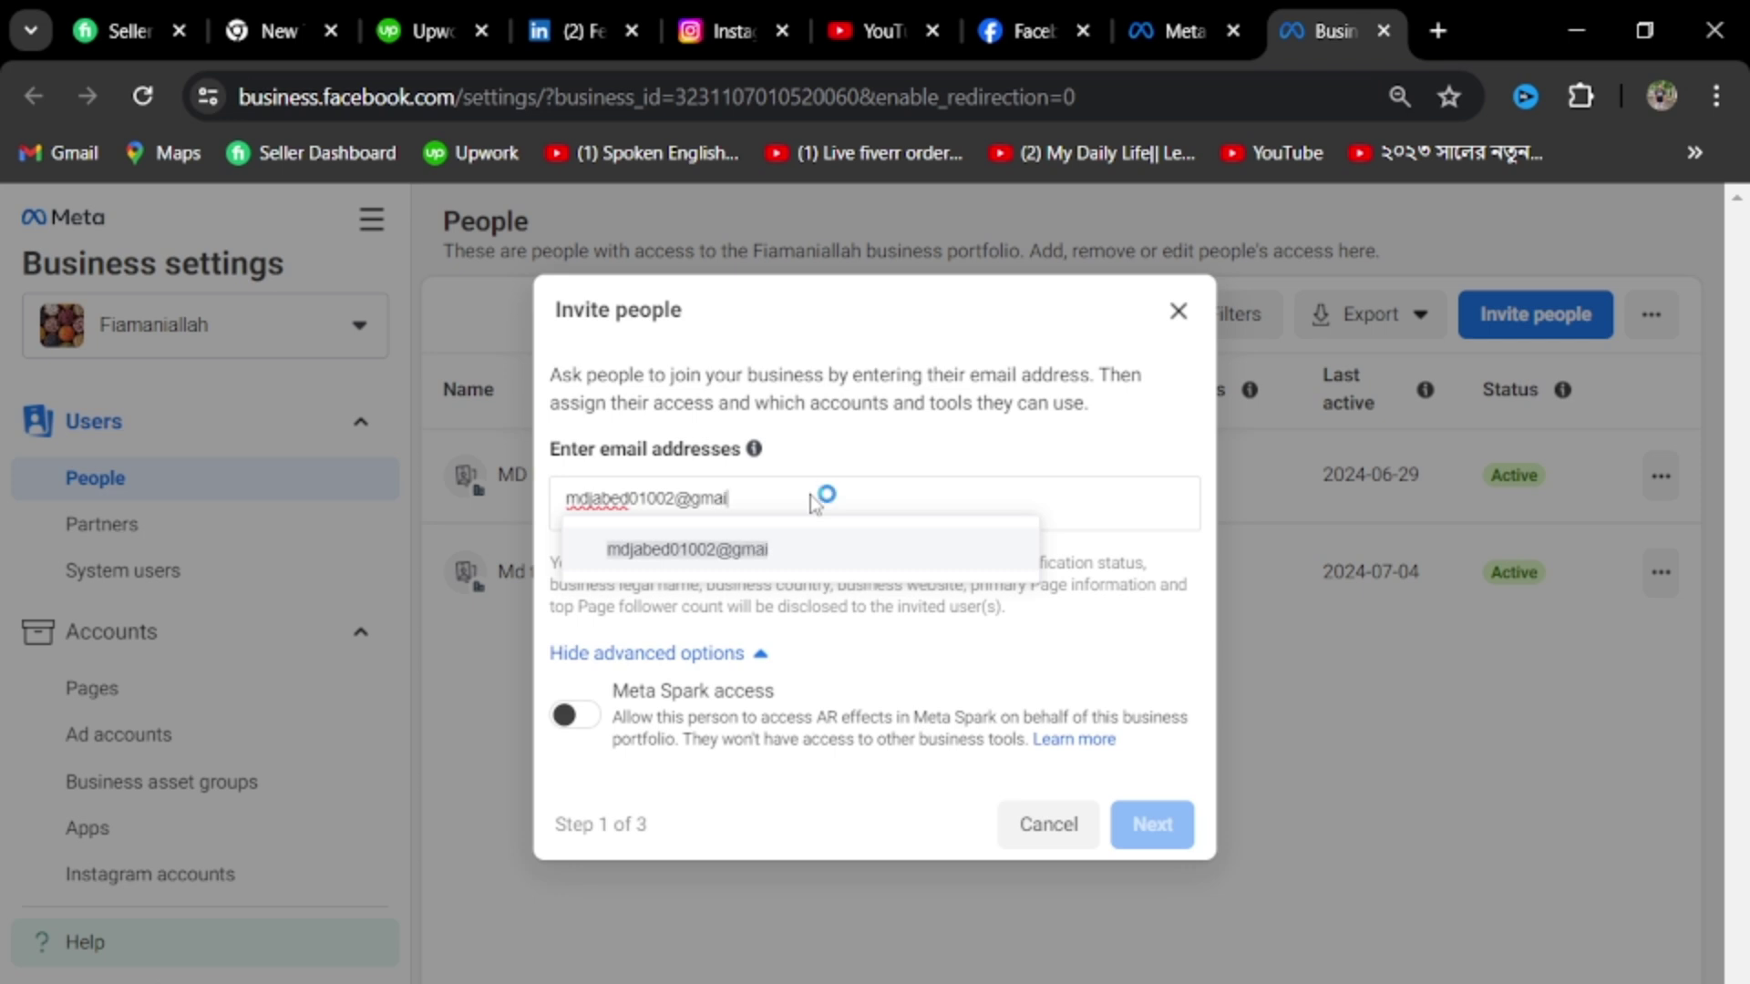
Enter the invitee's e-mail address as a chip in the Invite people dialog
{"action": "key", "text": "Return"}
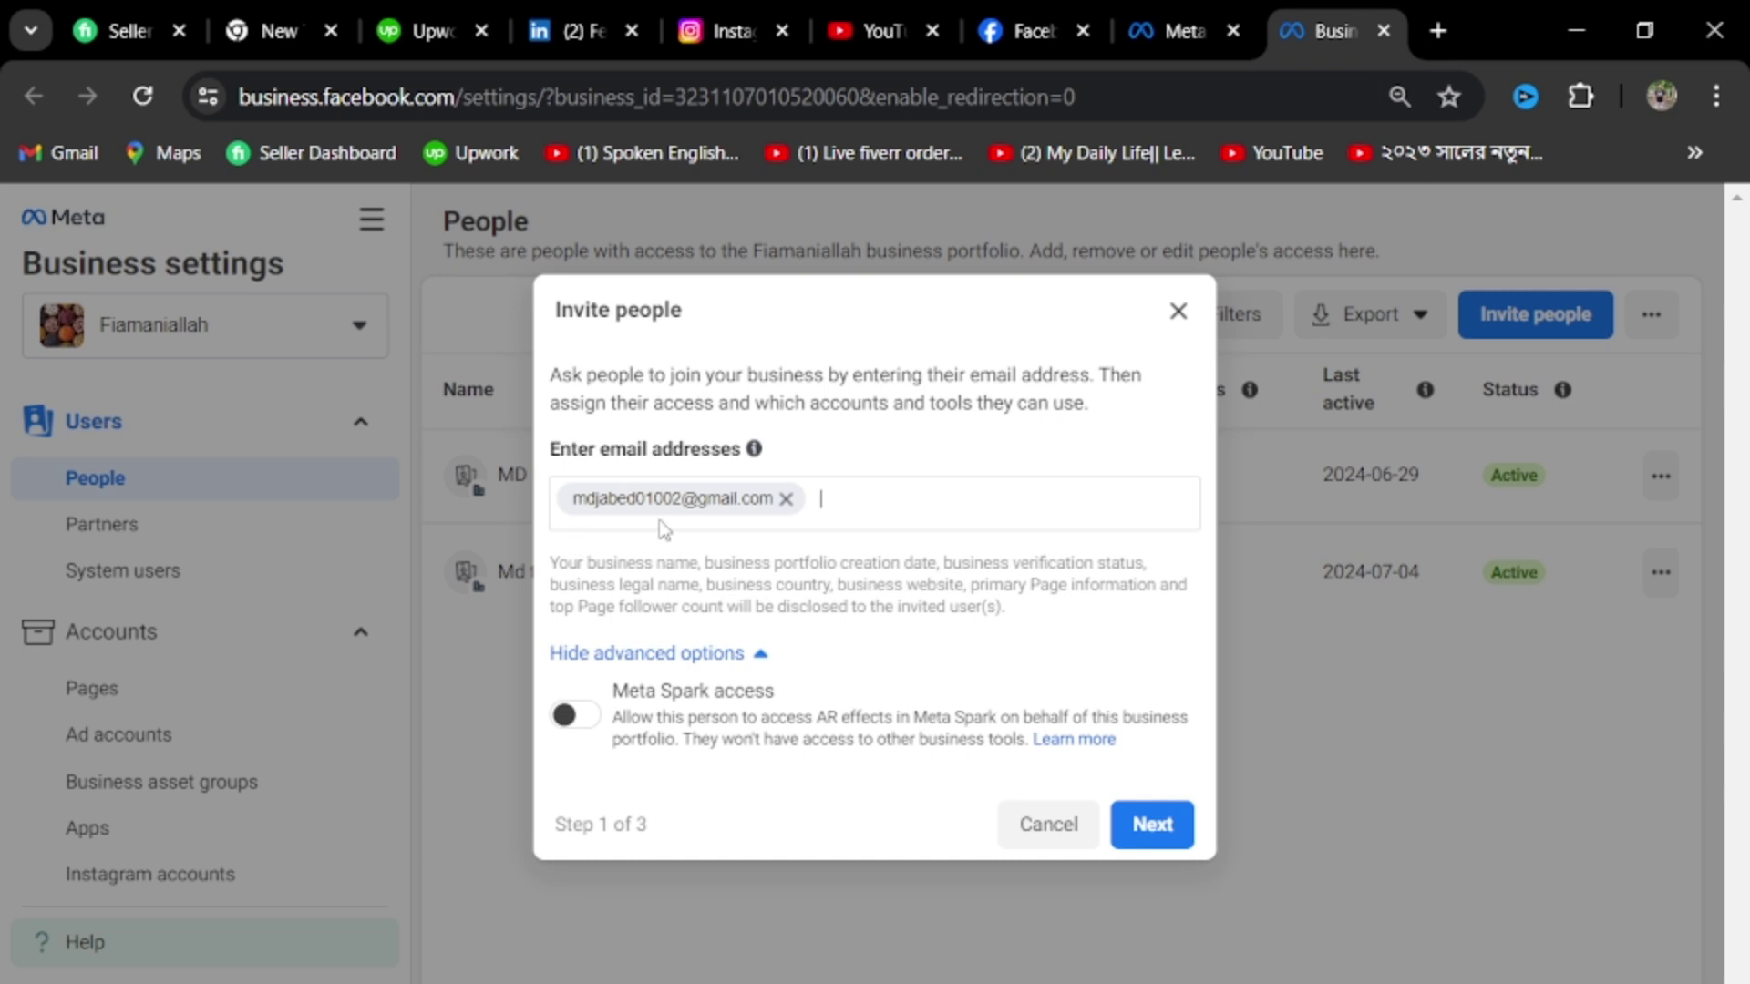
Advance to step 2 and toggle Full control on then off, keeping only Basic partial access
{"action": "left_click", "coordinate": [1150, 831]}
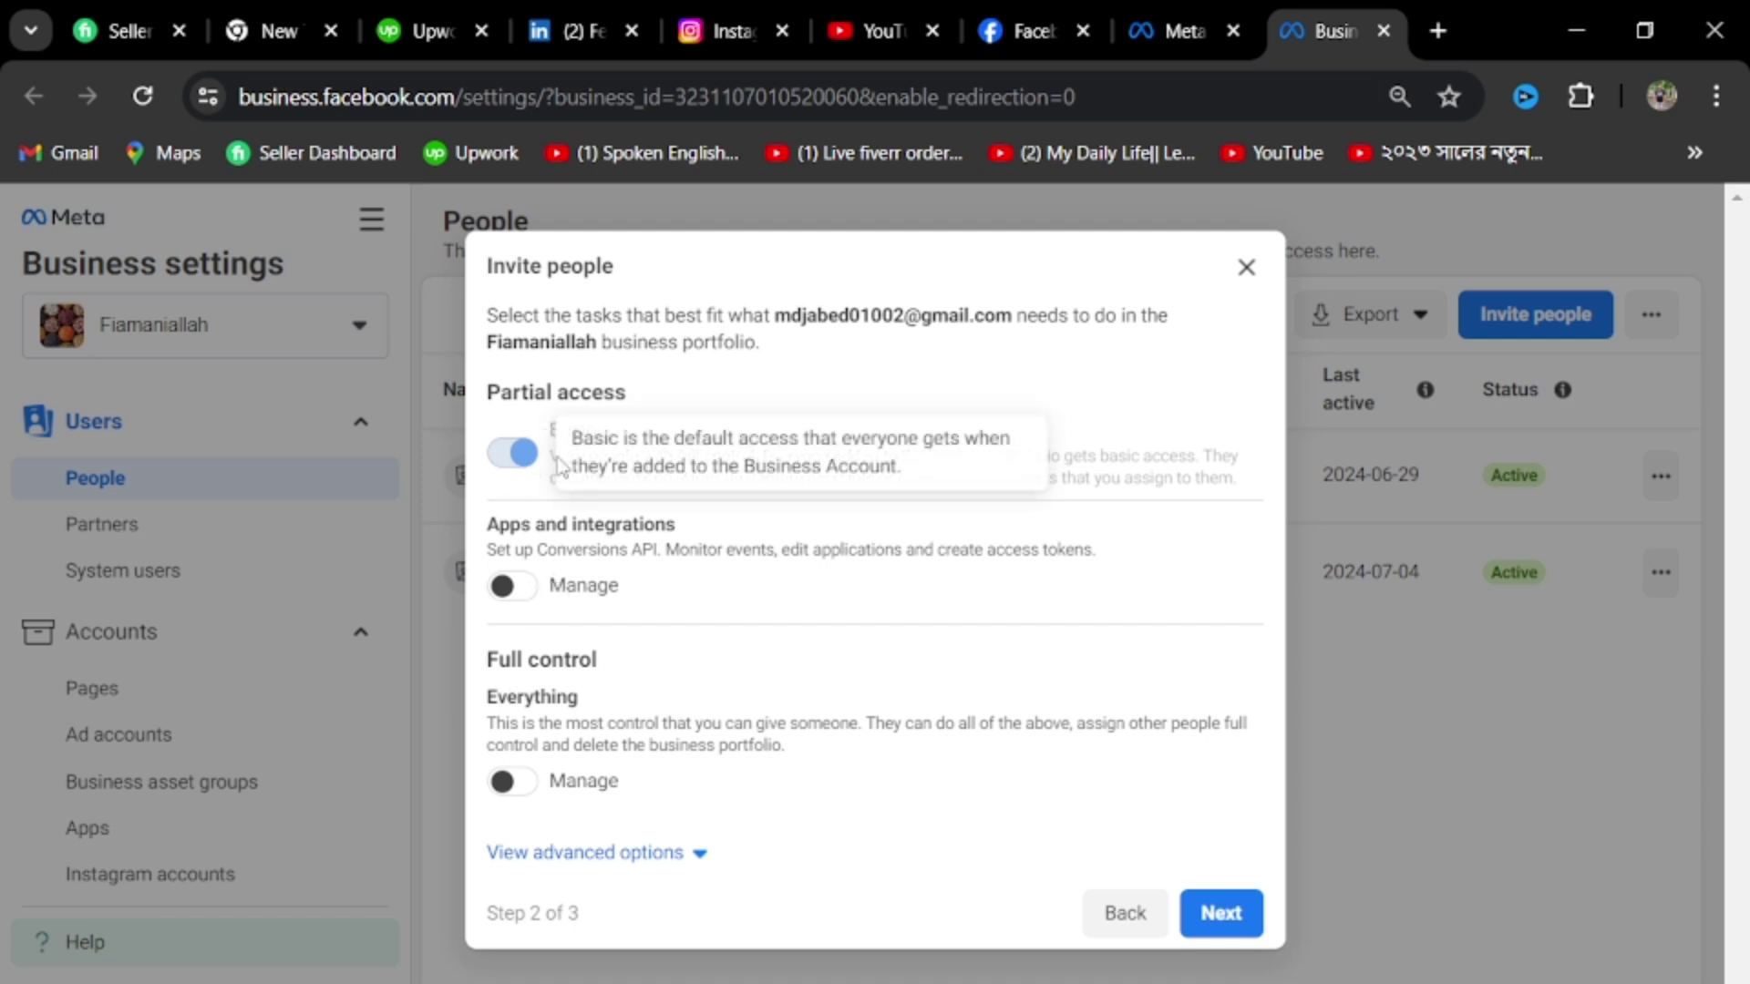
{"action": "left_click", "coordinate": [508, 796]}
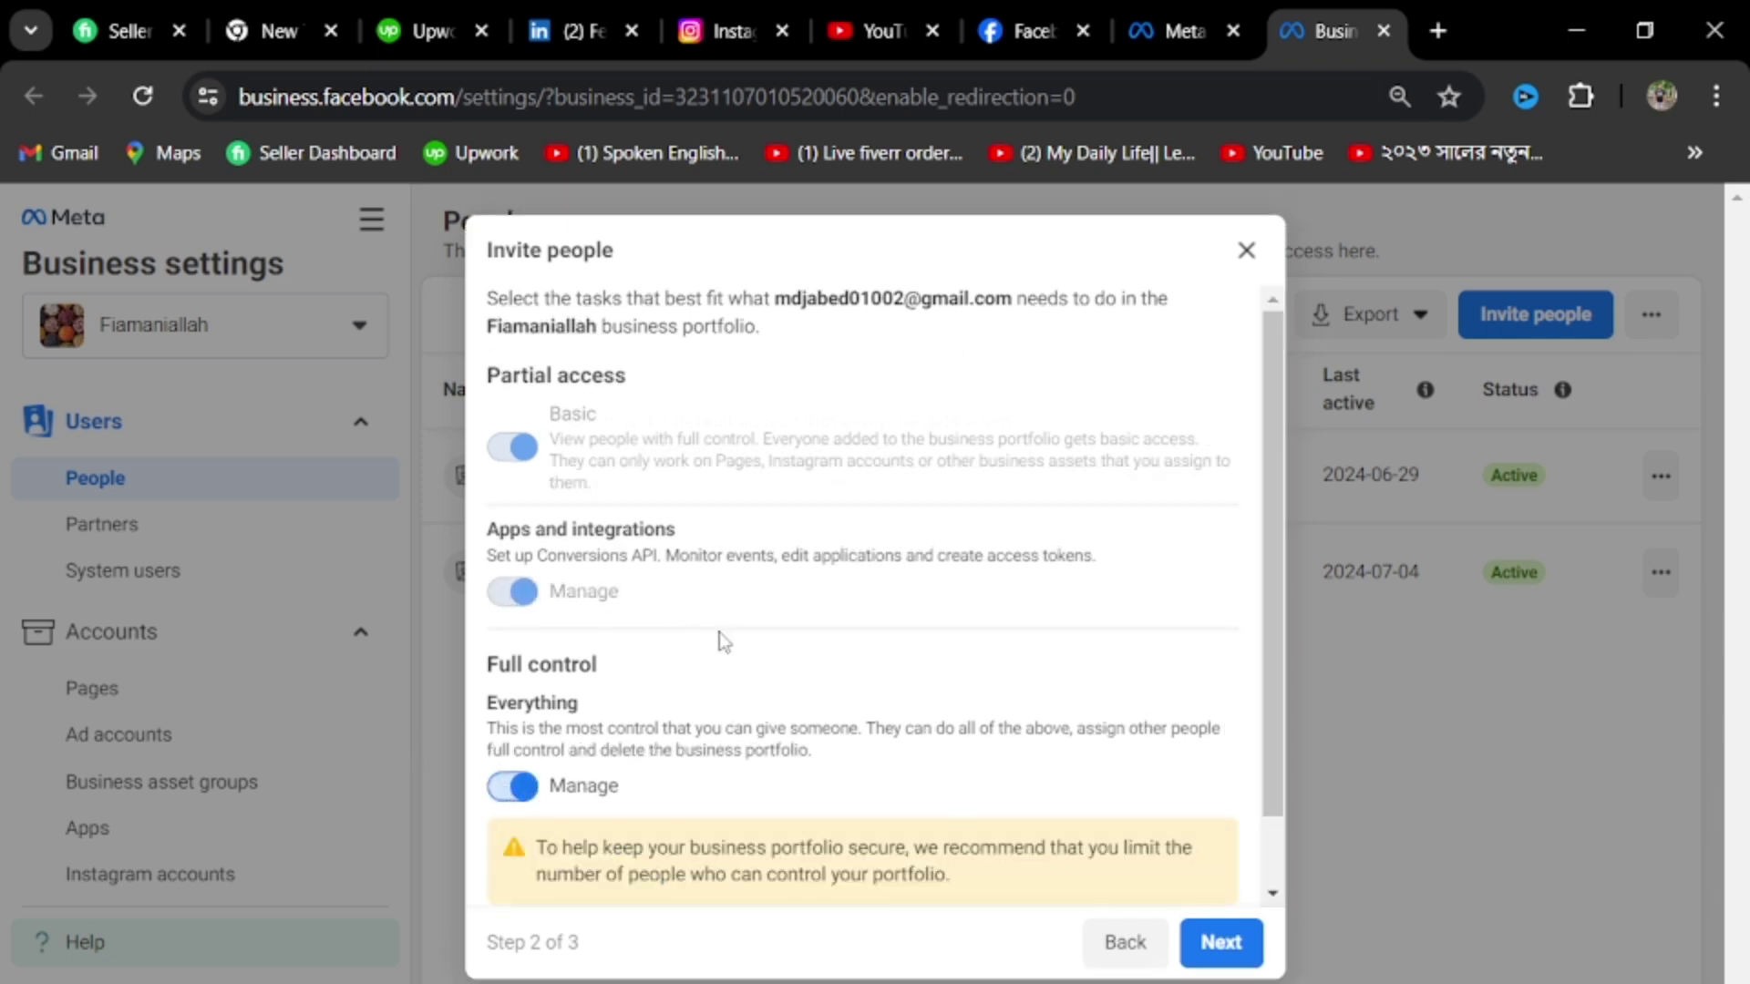
{"action": "left_click", "coordinate": [516, 789]}
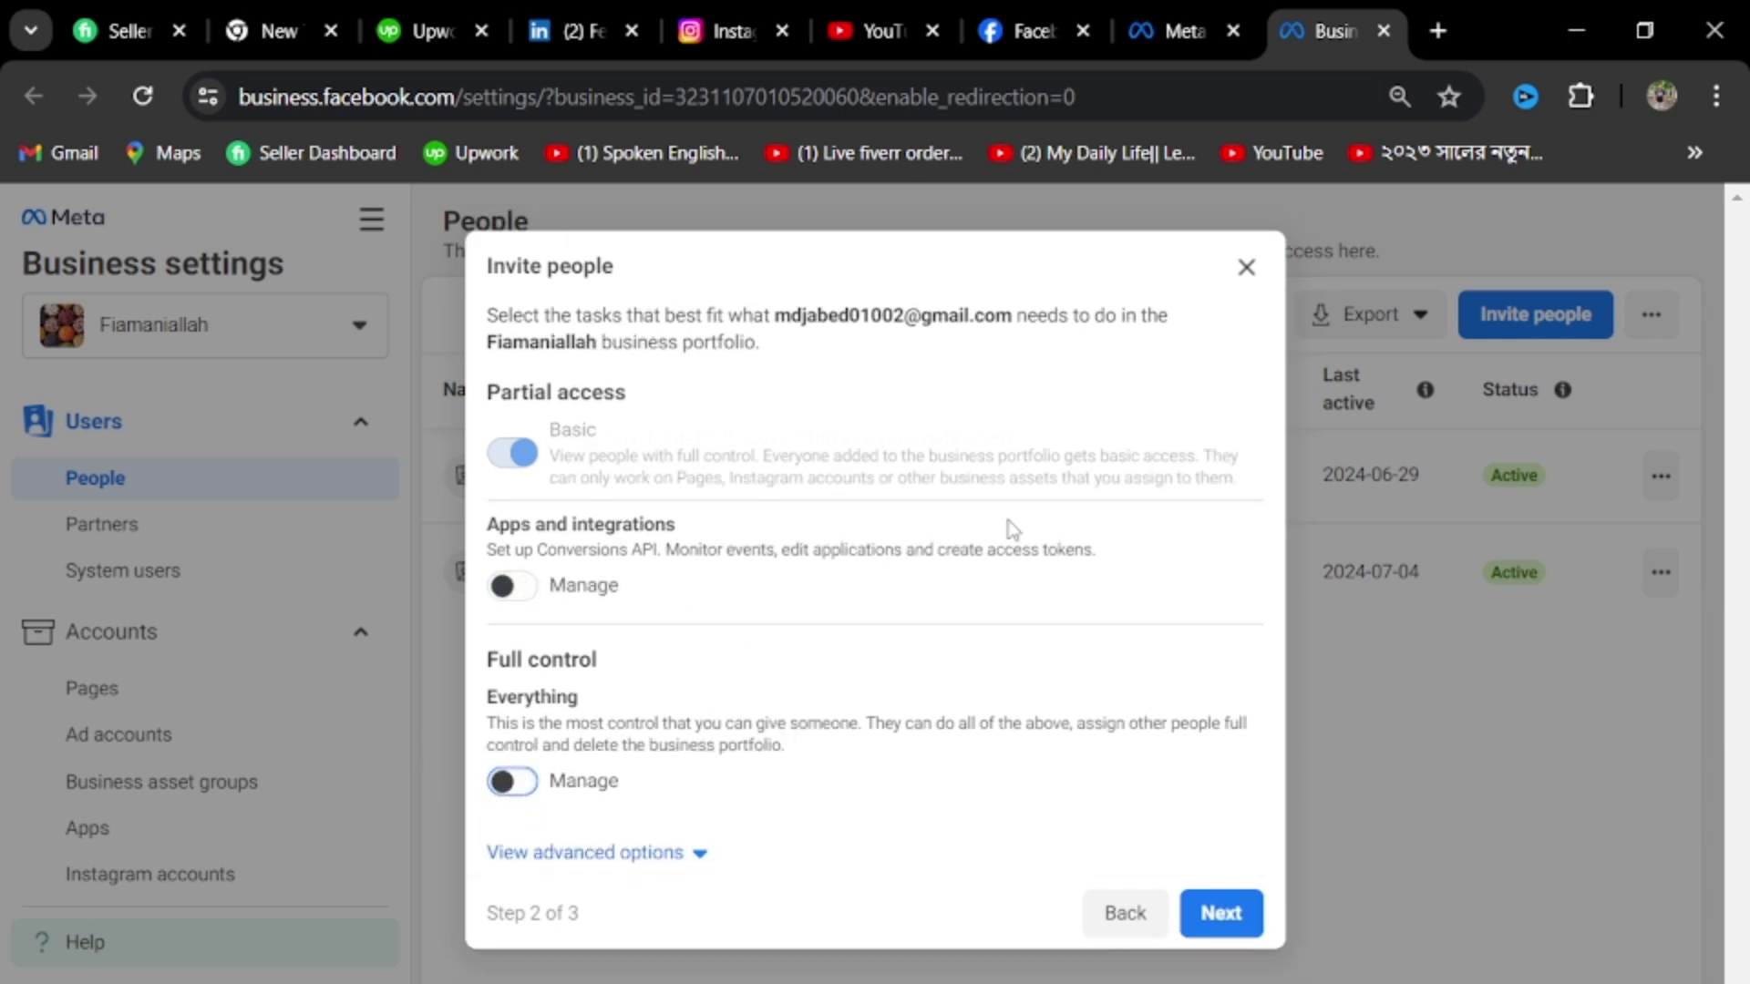
Advance to asset assignment and browse the Catalogues, Pixels and Ad accounts lists
{"action": "left_click", "coordinate": [1222, 915]}
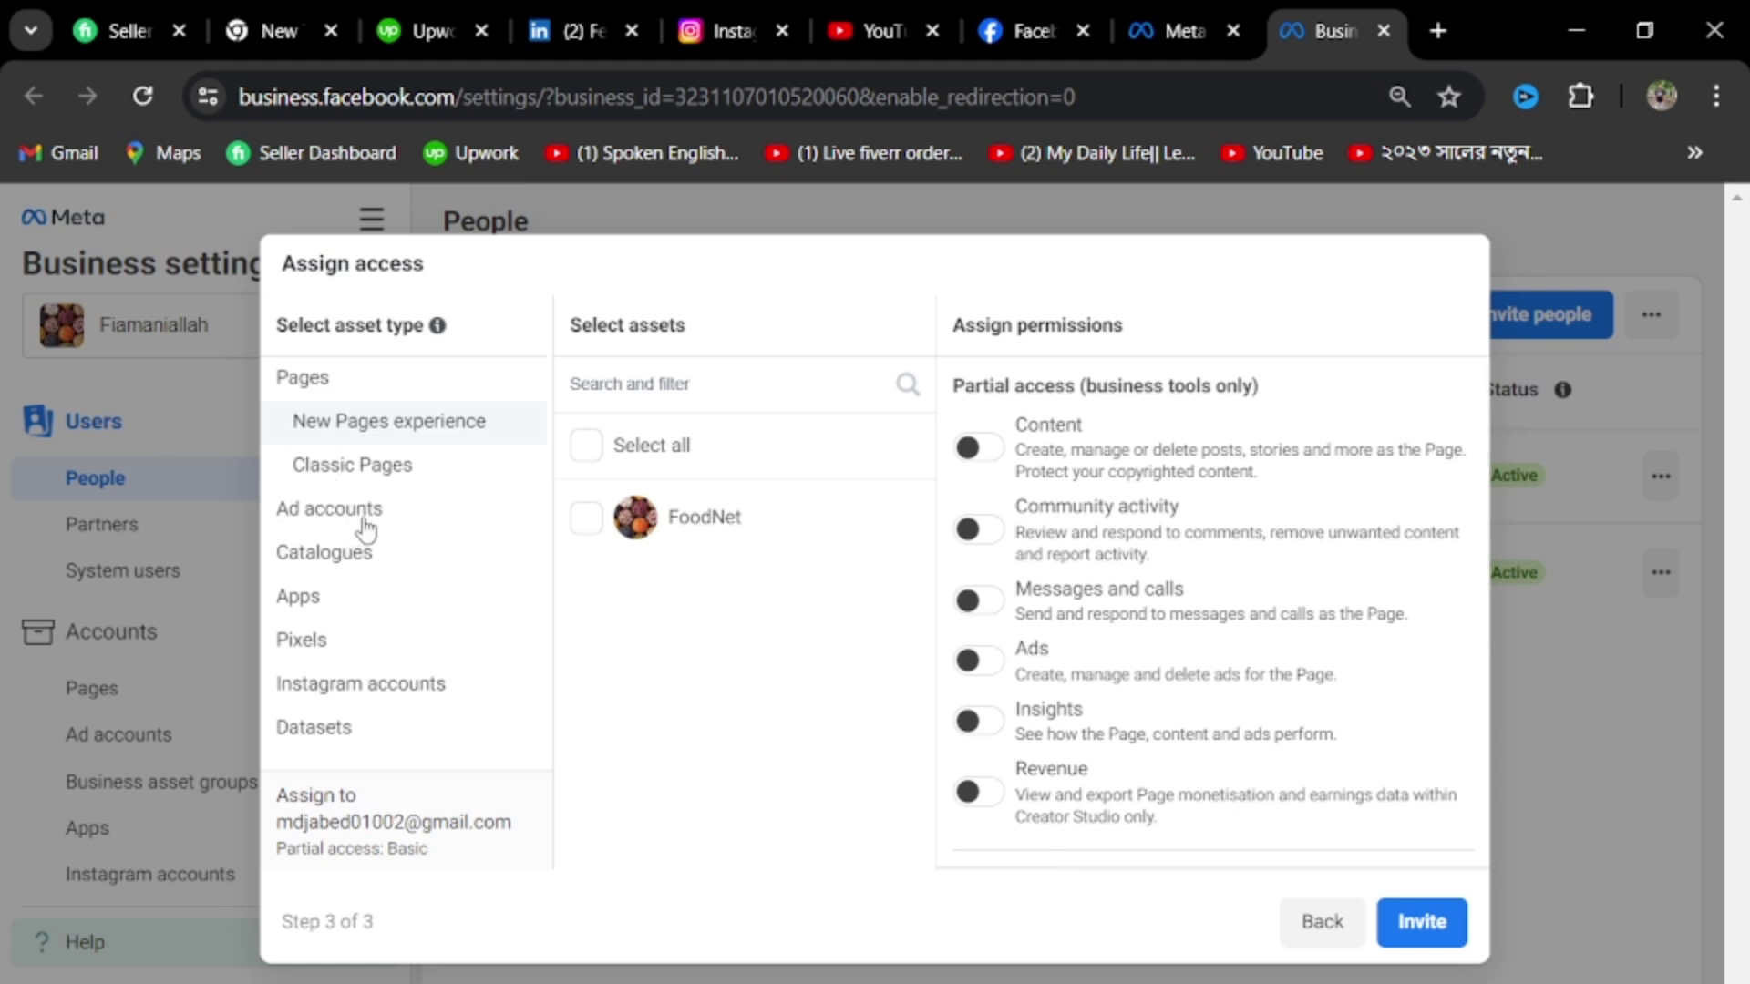
{"action": "left_click", "coordinate": [317, 565]}
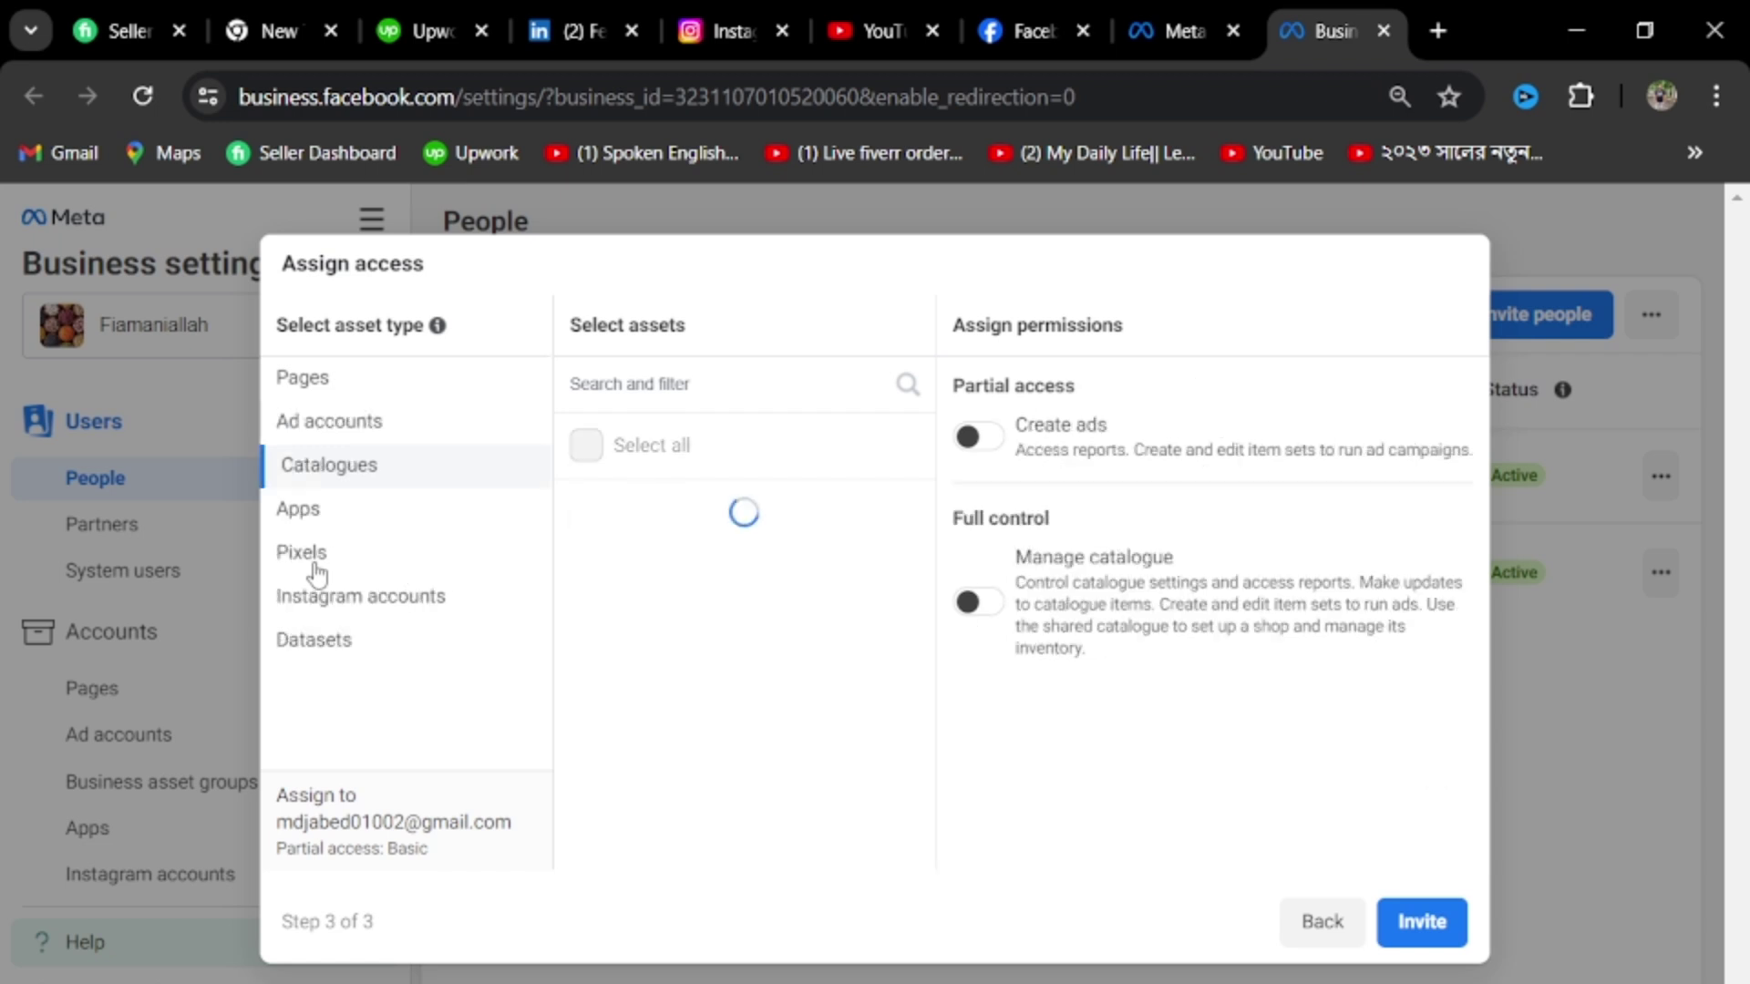
{"action": "left_click", "coordinate": [324, 558]}
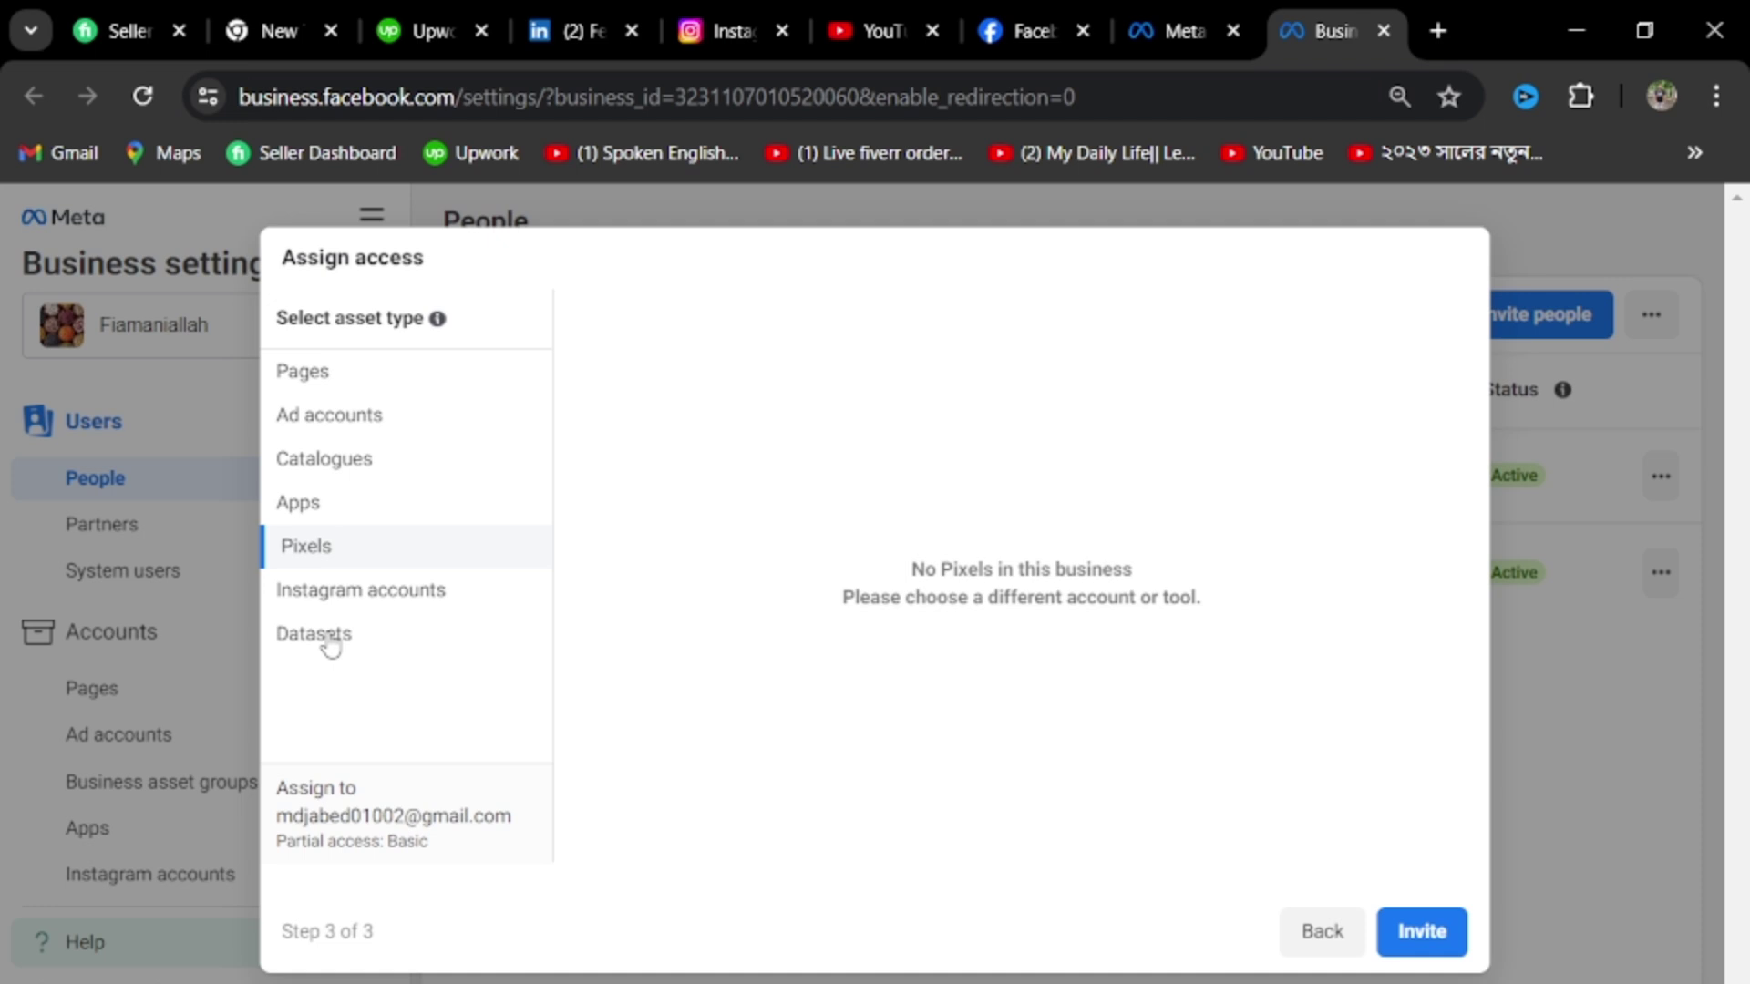
{"action": "left_click", "coordinate": [338, 426]}
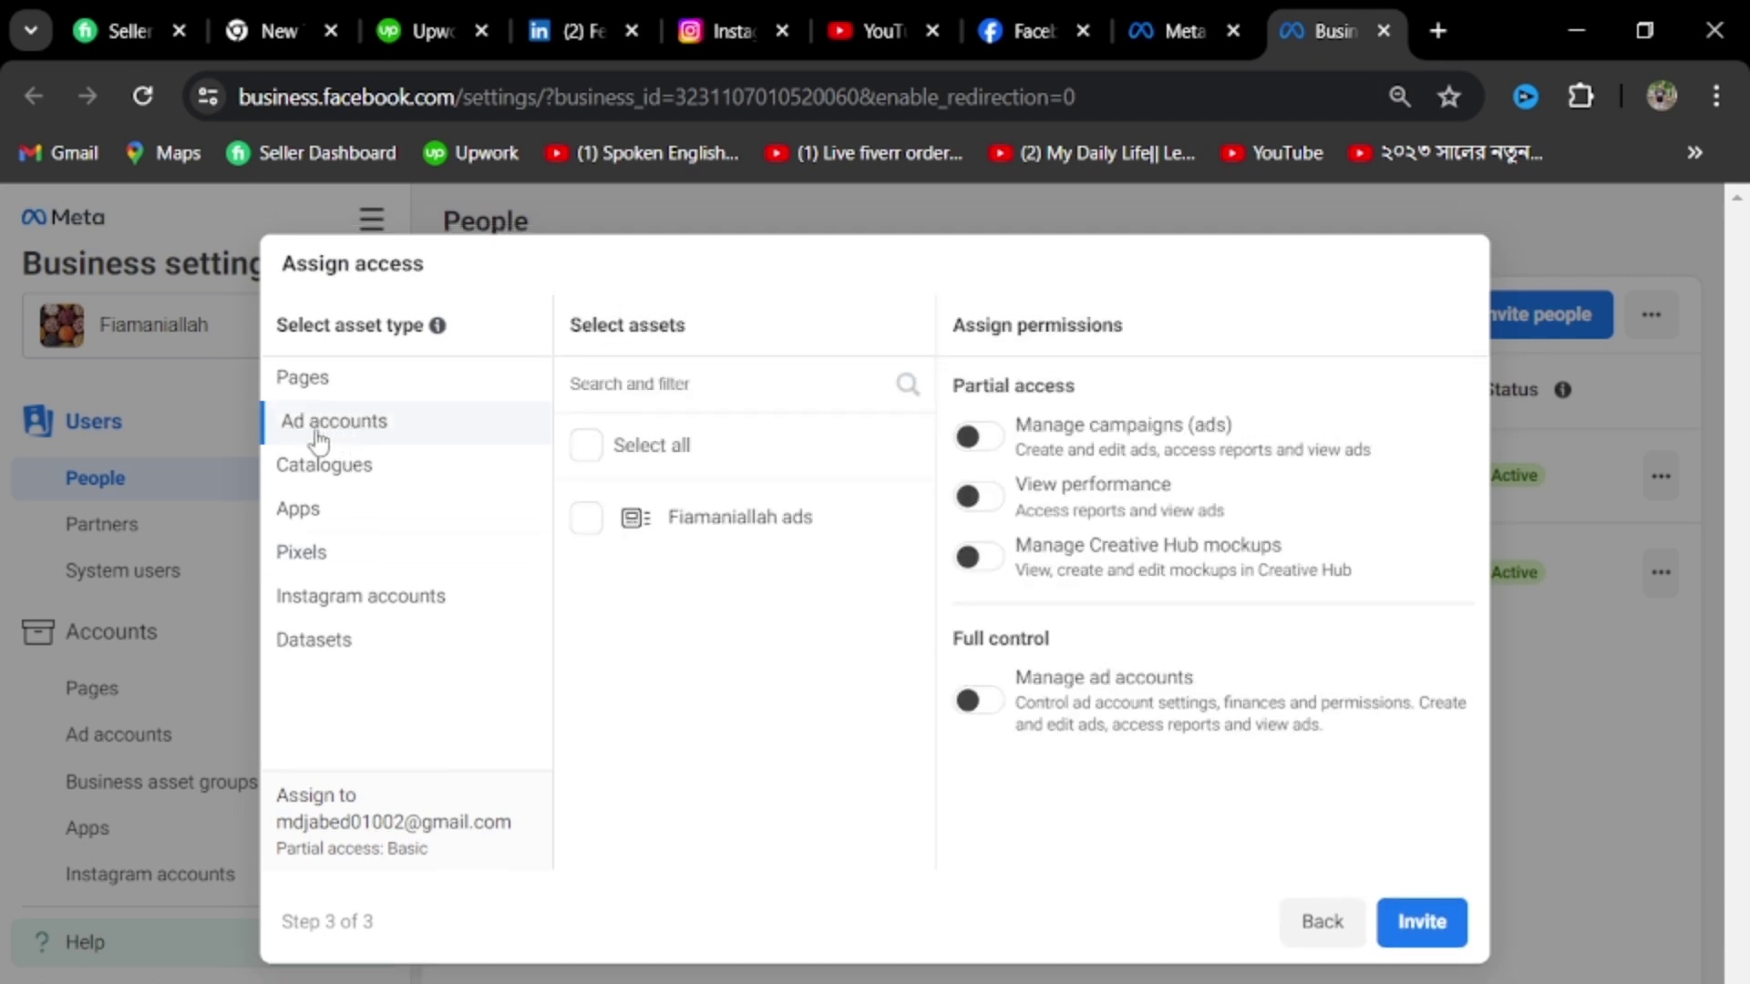
{"action": "left_click", "coordinate": [352, 483]}
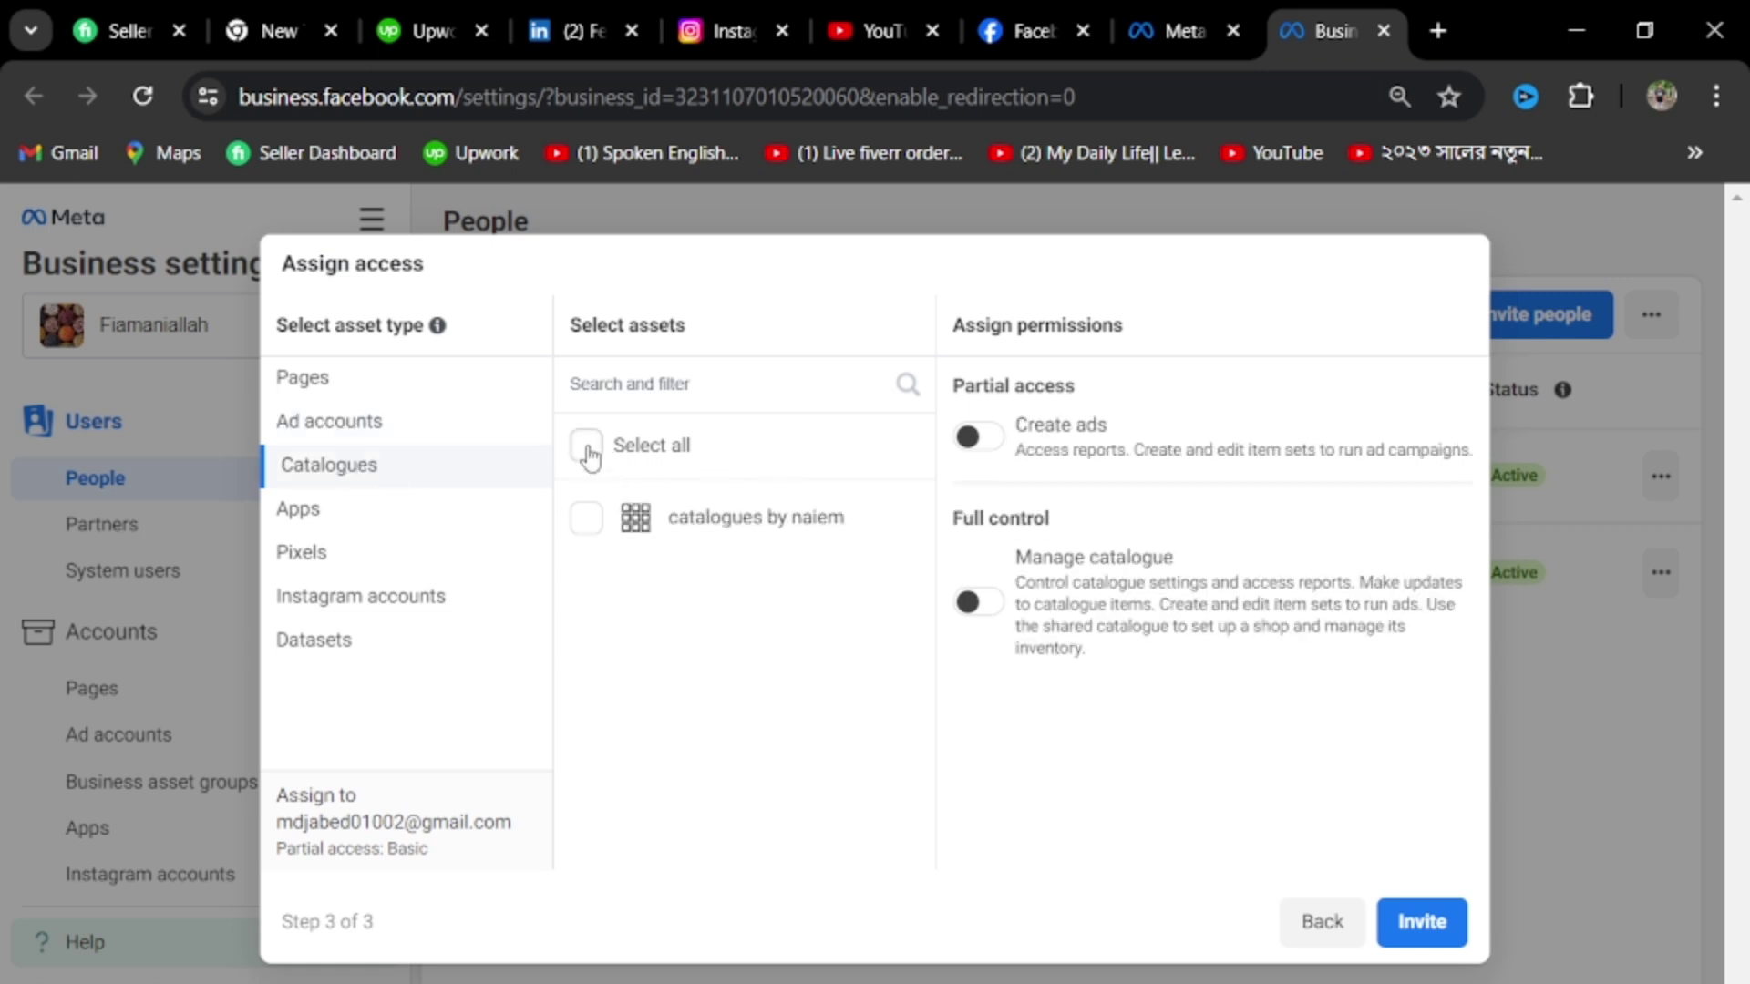
Toggle Manage catalogue on and off, then go back and close the invitation unsent
{"action": "left_click", "coordinate": [977, 606]}
{"action": "left_click", "coordinate": [977, 609]}
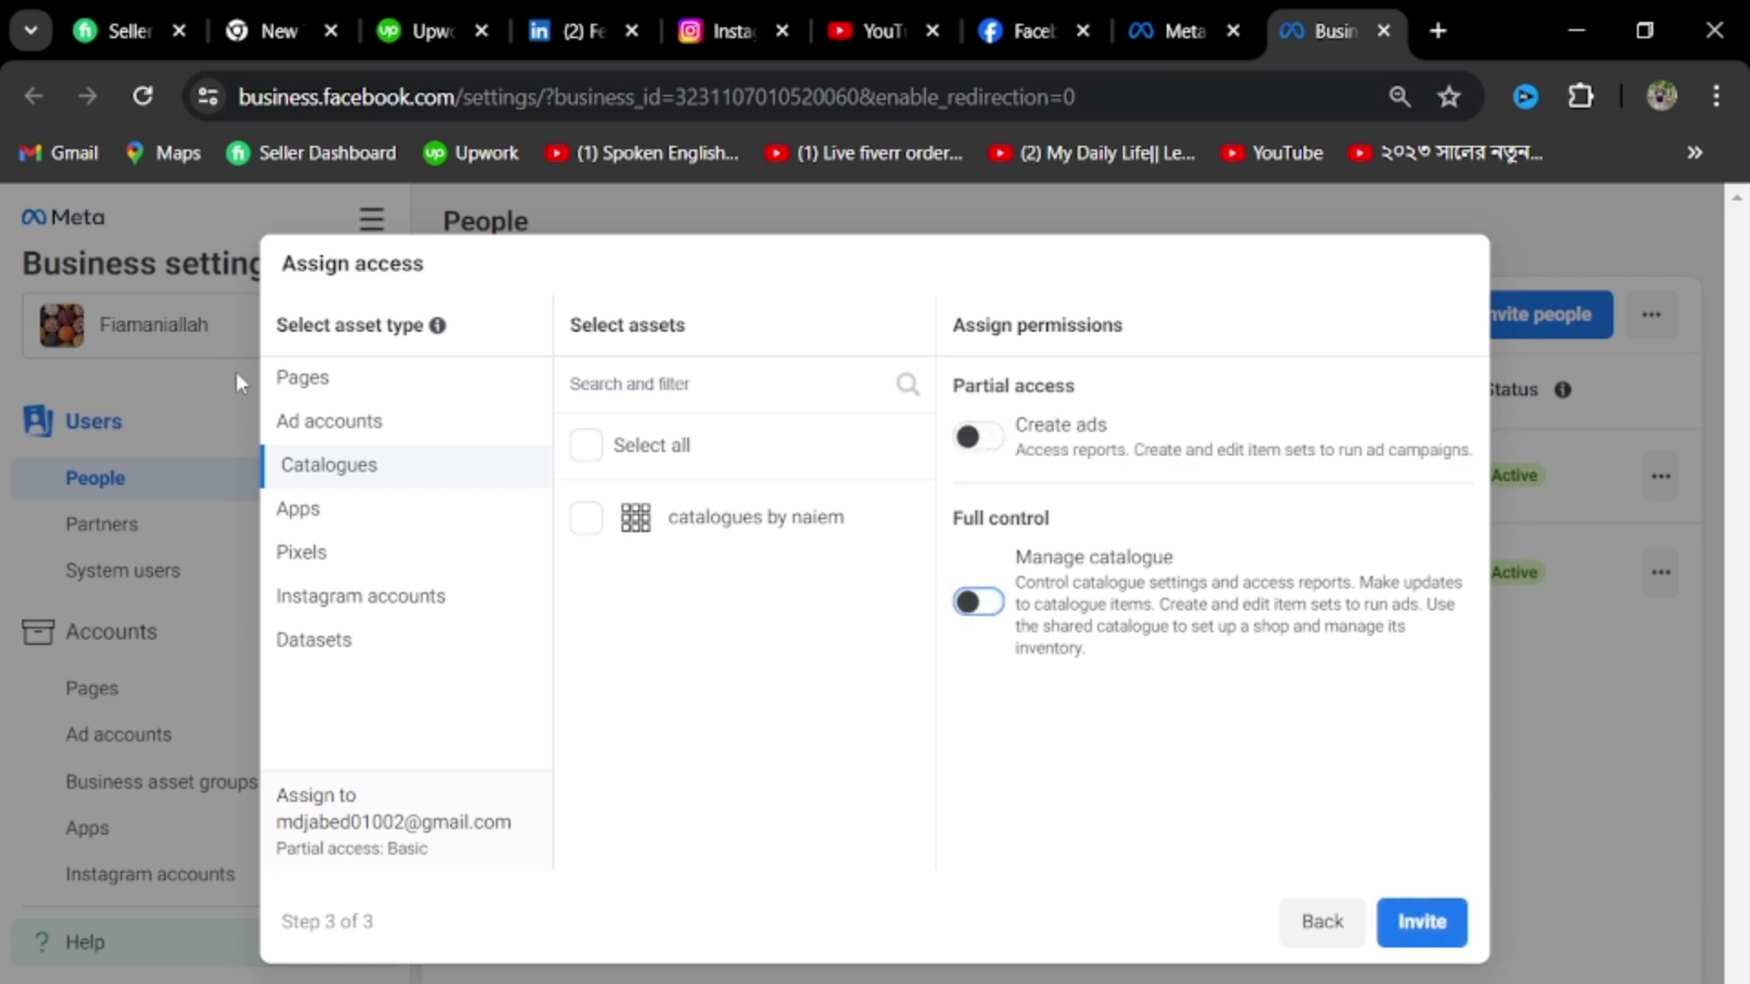
{"action": "left_click", "coordinate": [330, 571]}
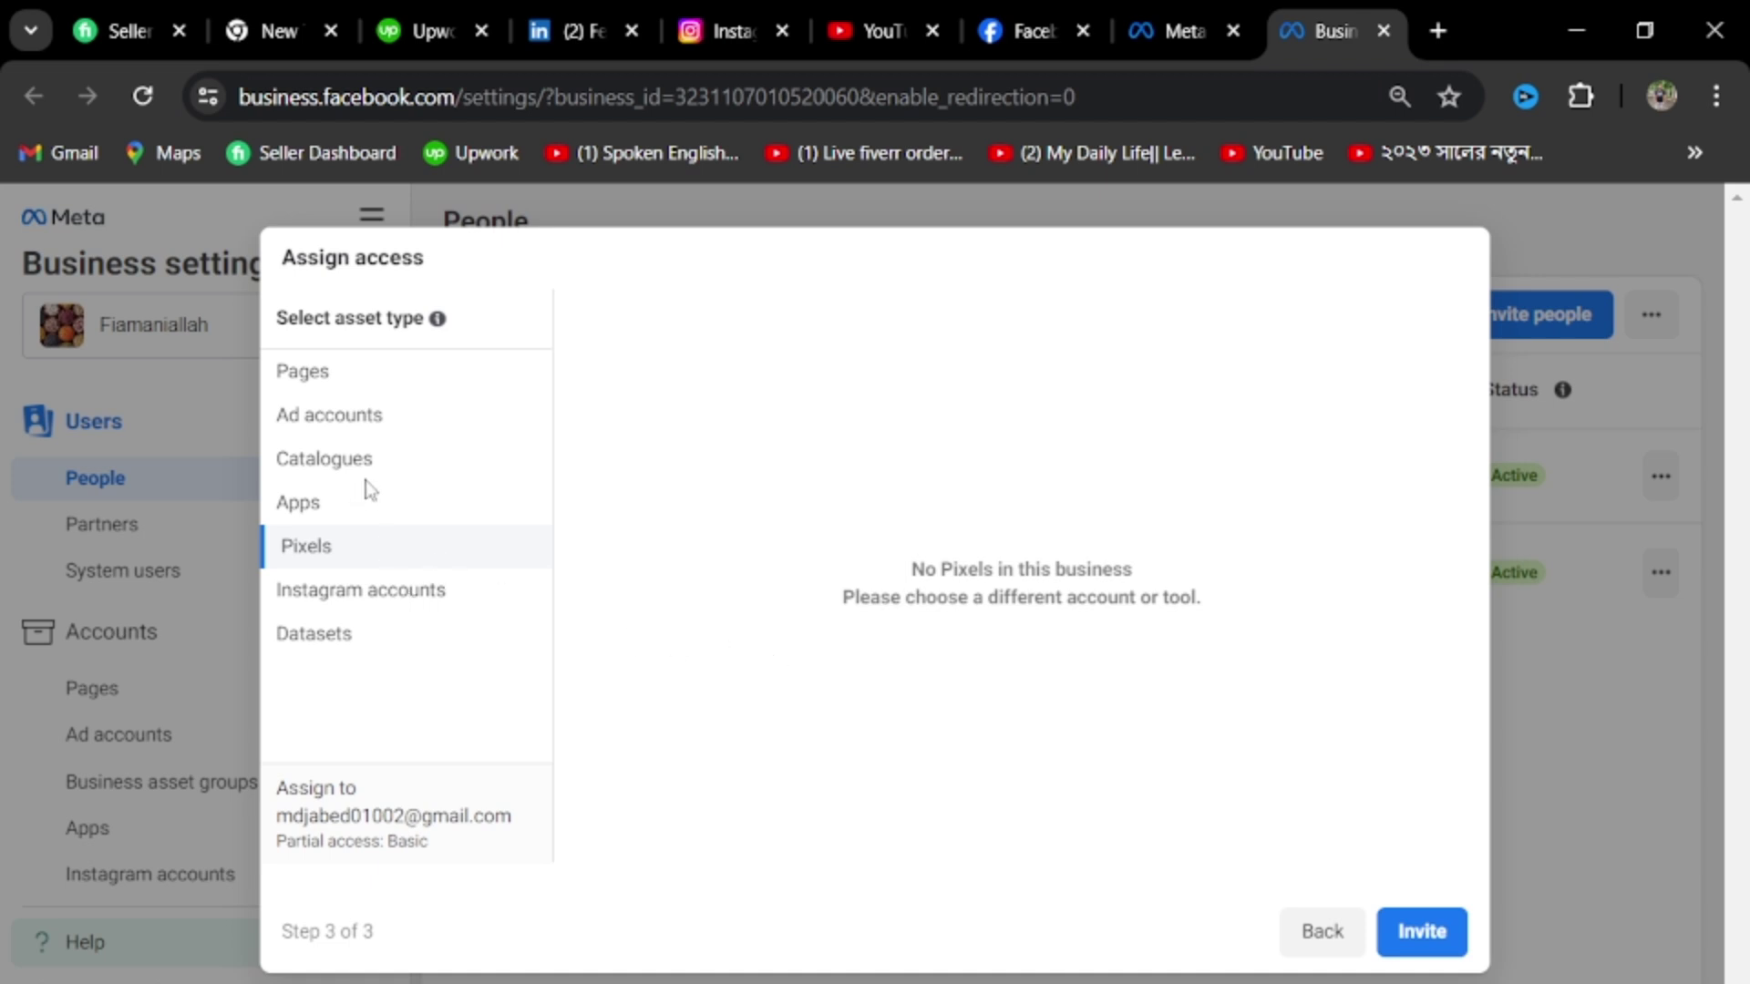
{"action": "left_click_drag", "start_coordinate": [438, 934], "coordinate": [456, 653]}
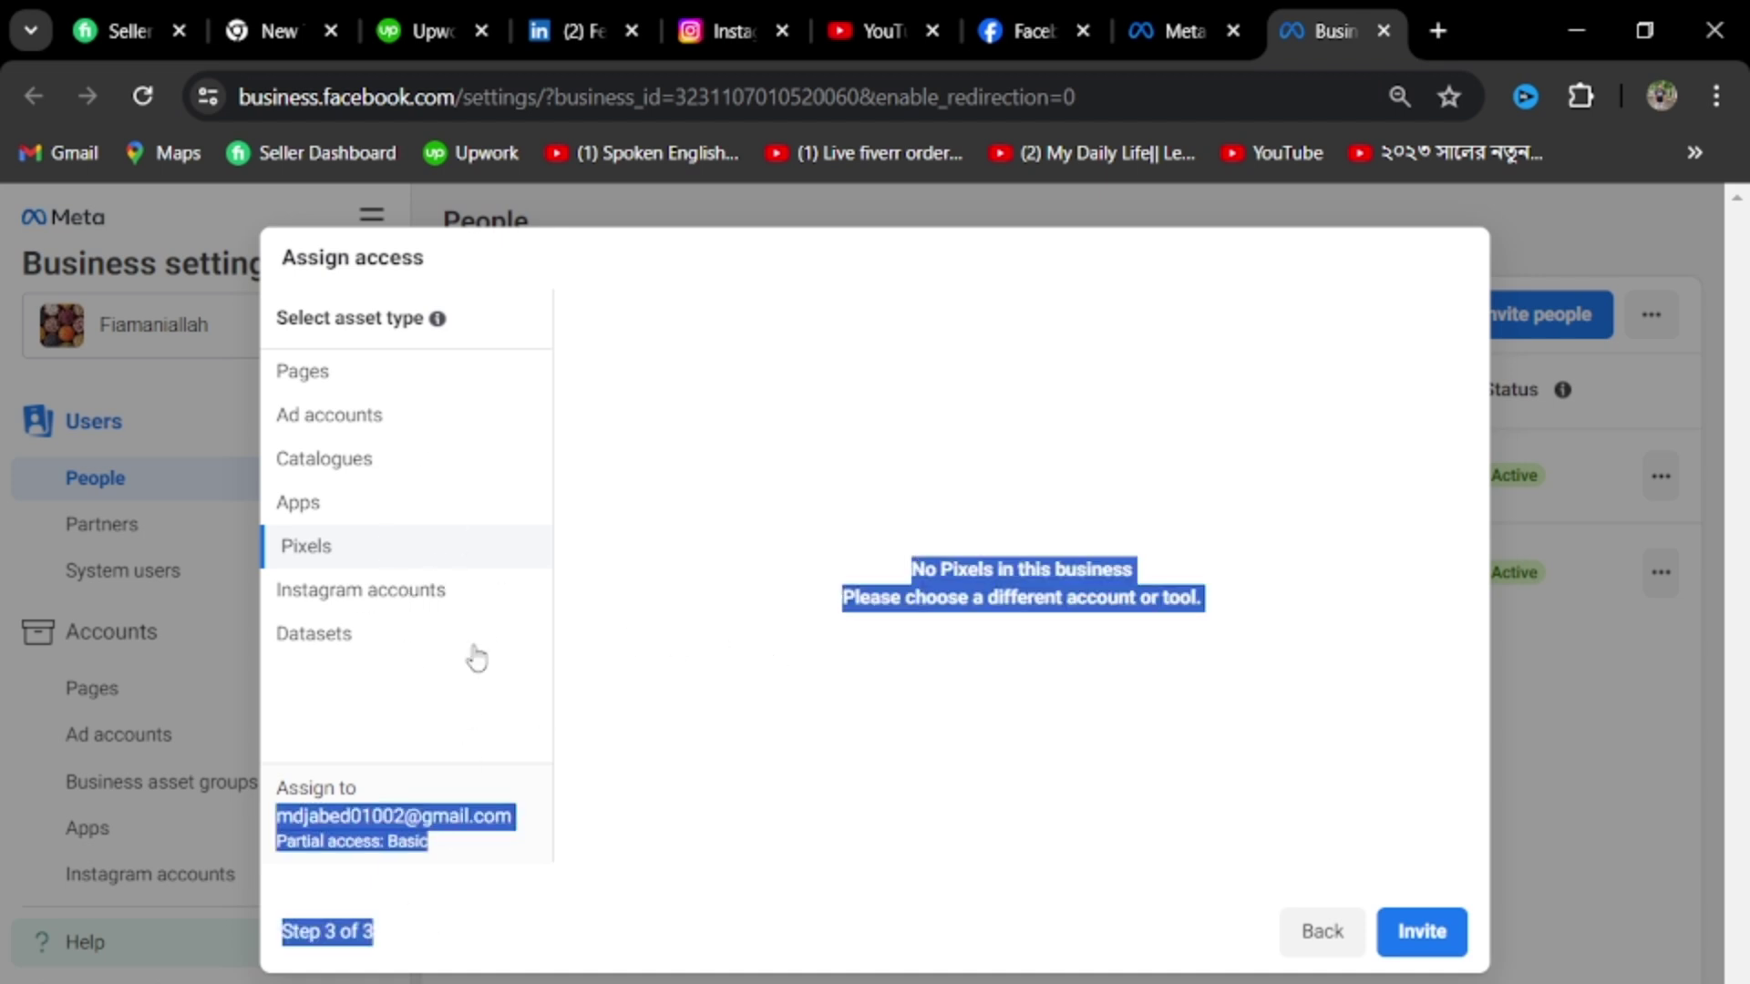
{"action": "left_click", "coordinate": [651, 511]}
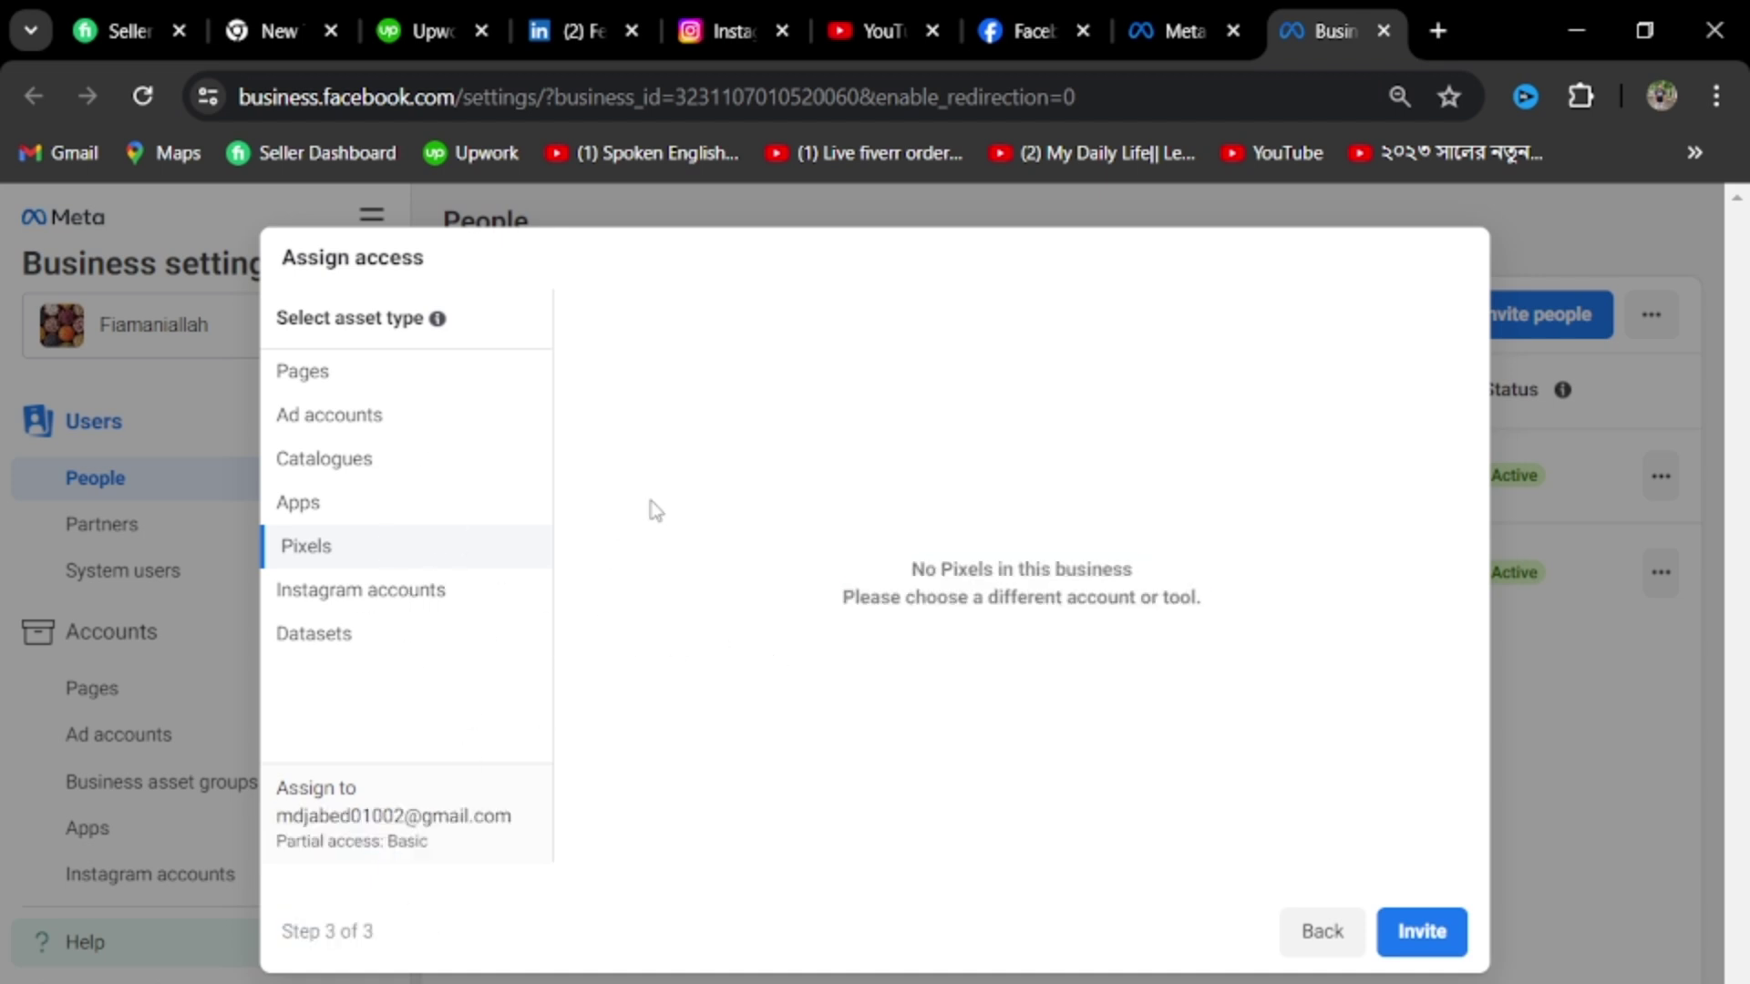
{"action": "left_click", "coordinate": [1322, 948]}
{"action": "left_click", "coordinate": [1247, 266]}
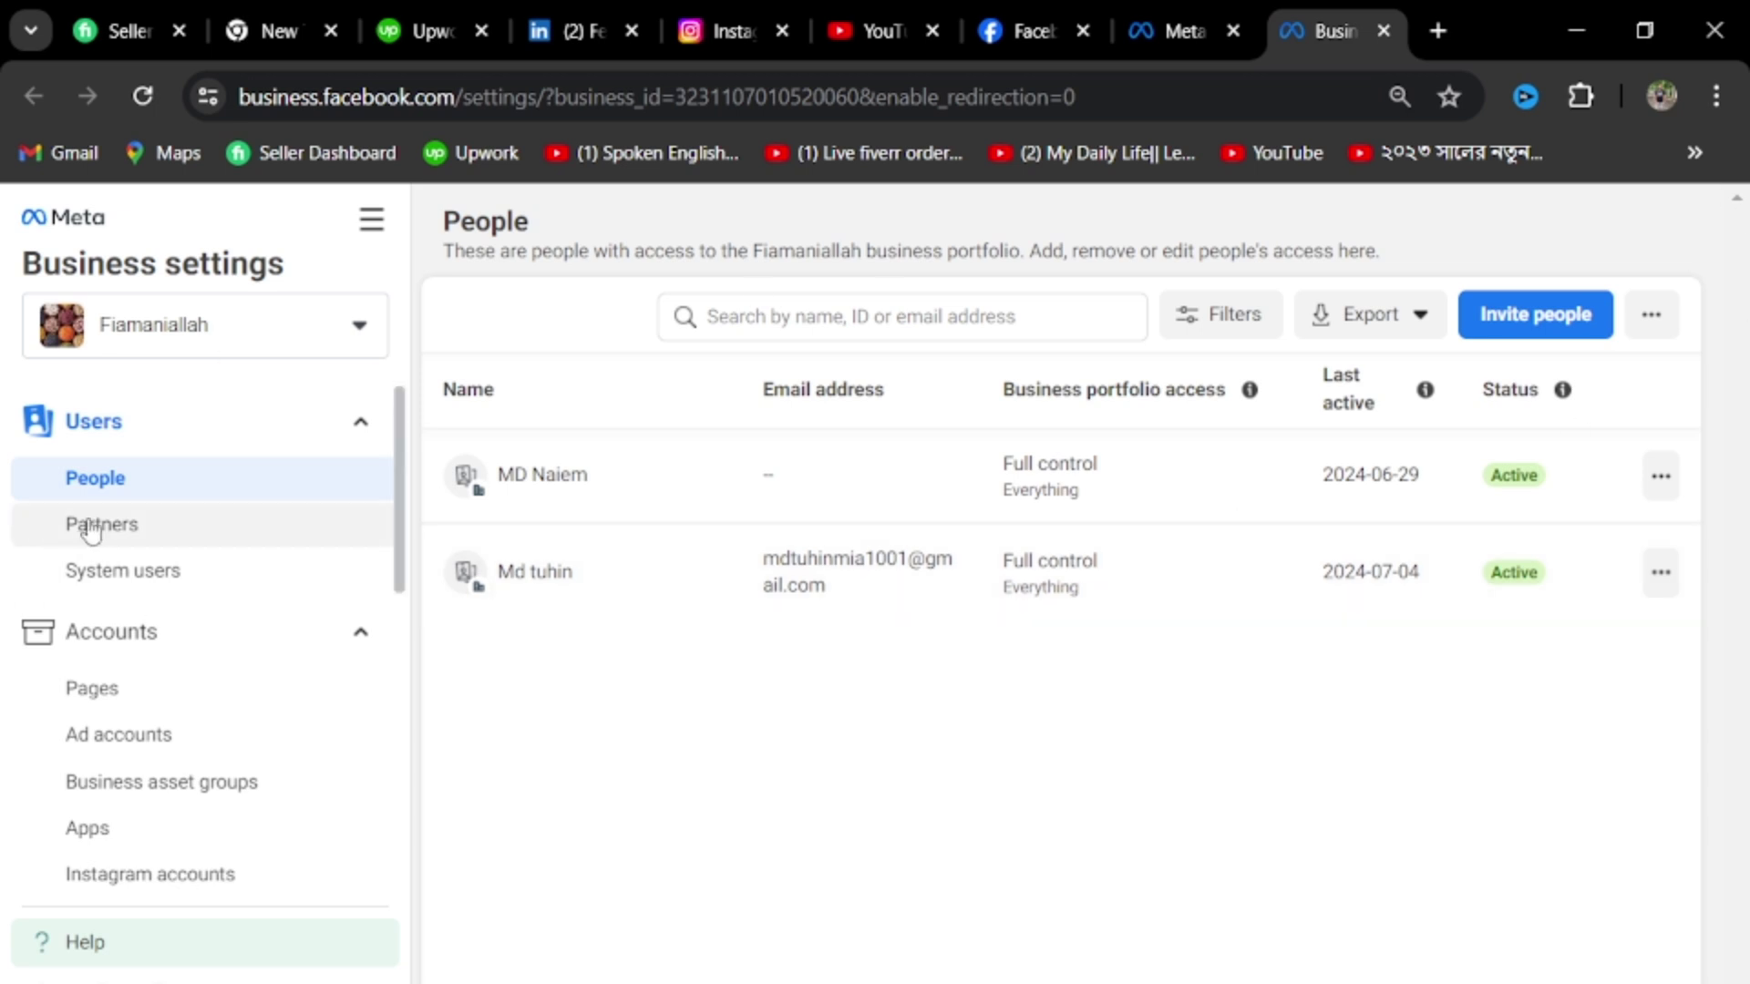
Go to the Partners page and start adding a partner to share assets with
{"action": "left_click", "coordinate": [90, 521]}
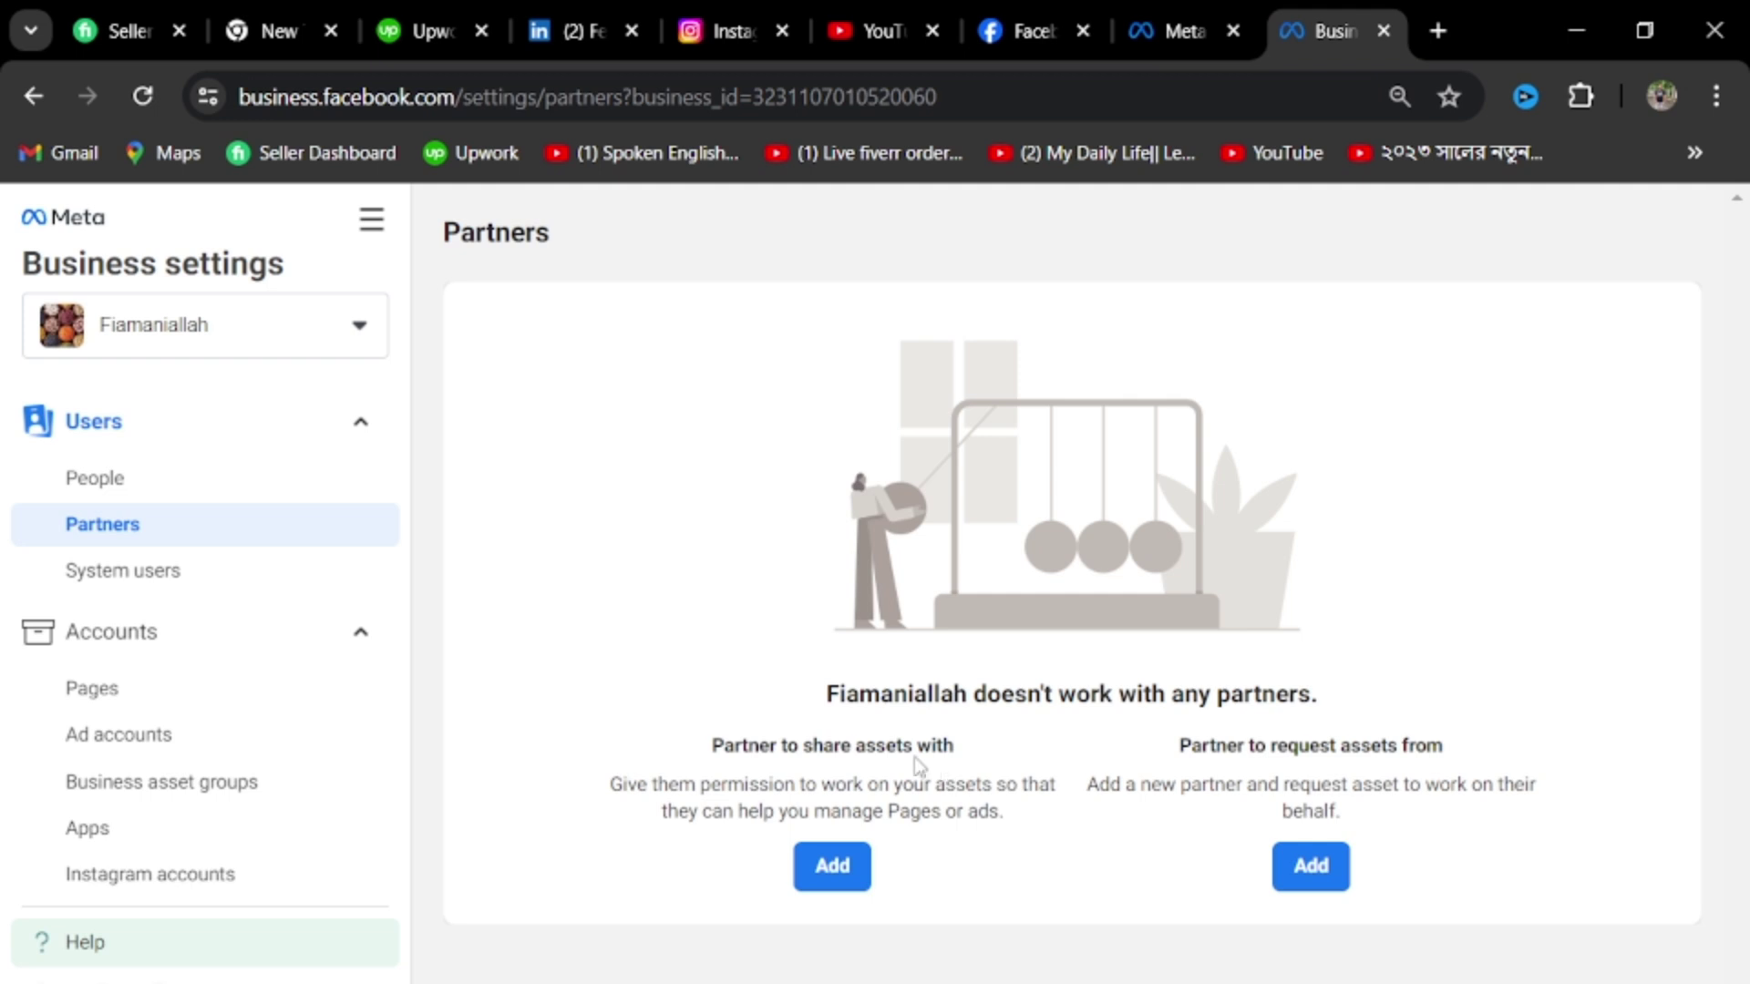
{"action": "left_click", "coordinate": [809, 884]}
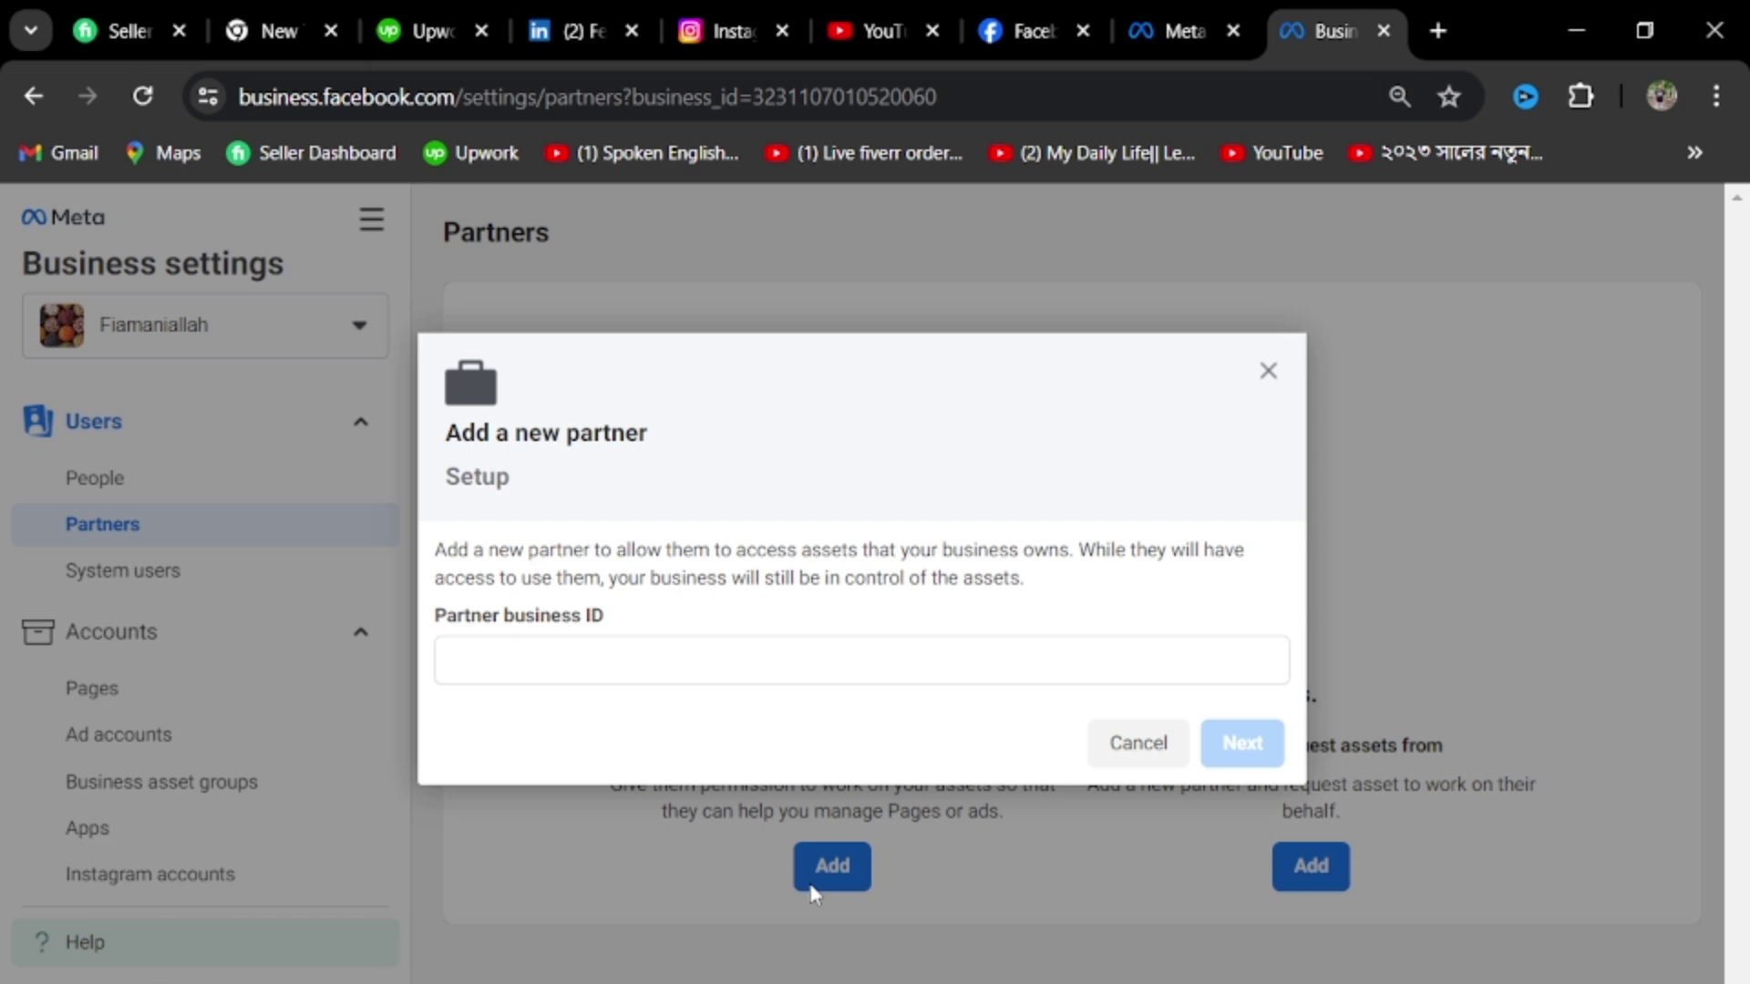
Leave the Partner business ID field empty and close the Add a new partner dialog
{"action": "left_click", "coordinate": [730, 658]}
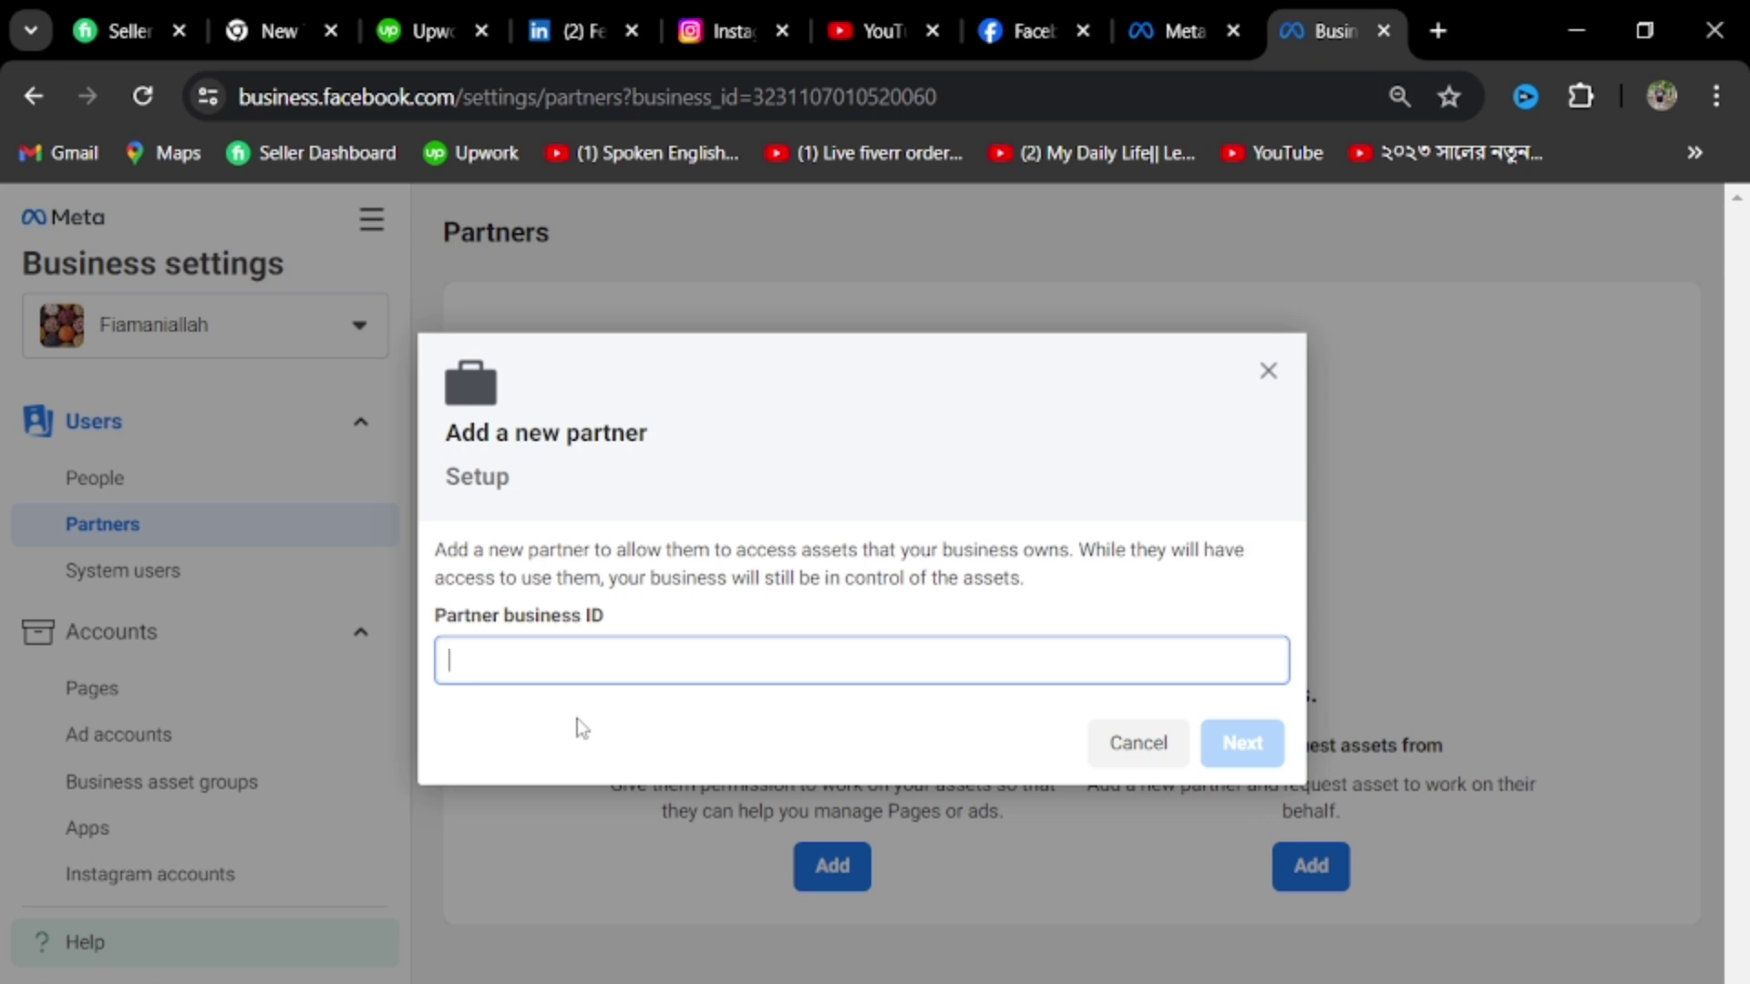
{"action": "left_click", "coordinate": [1268, 374]}
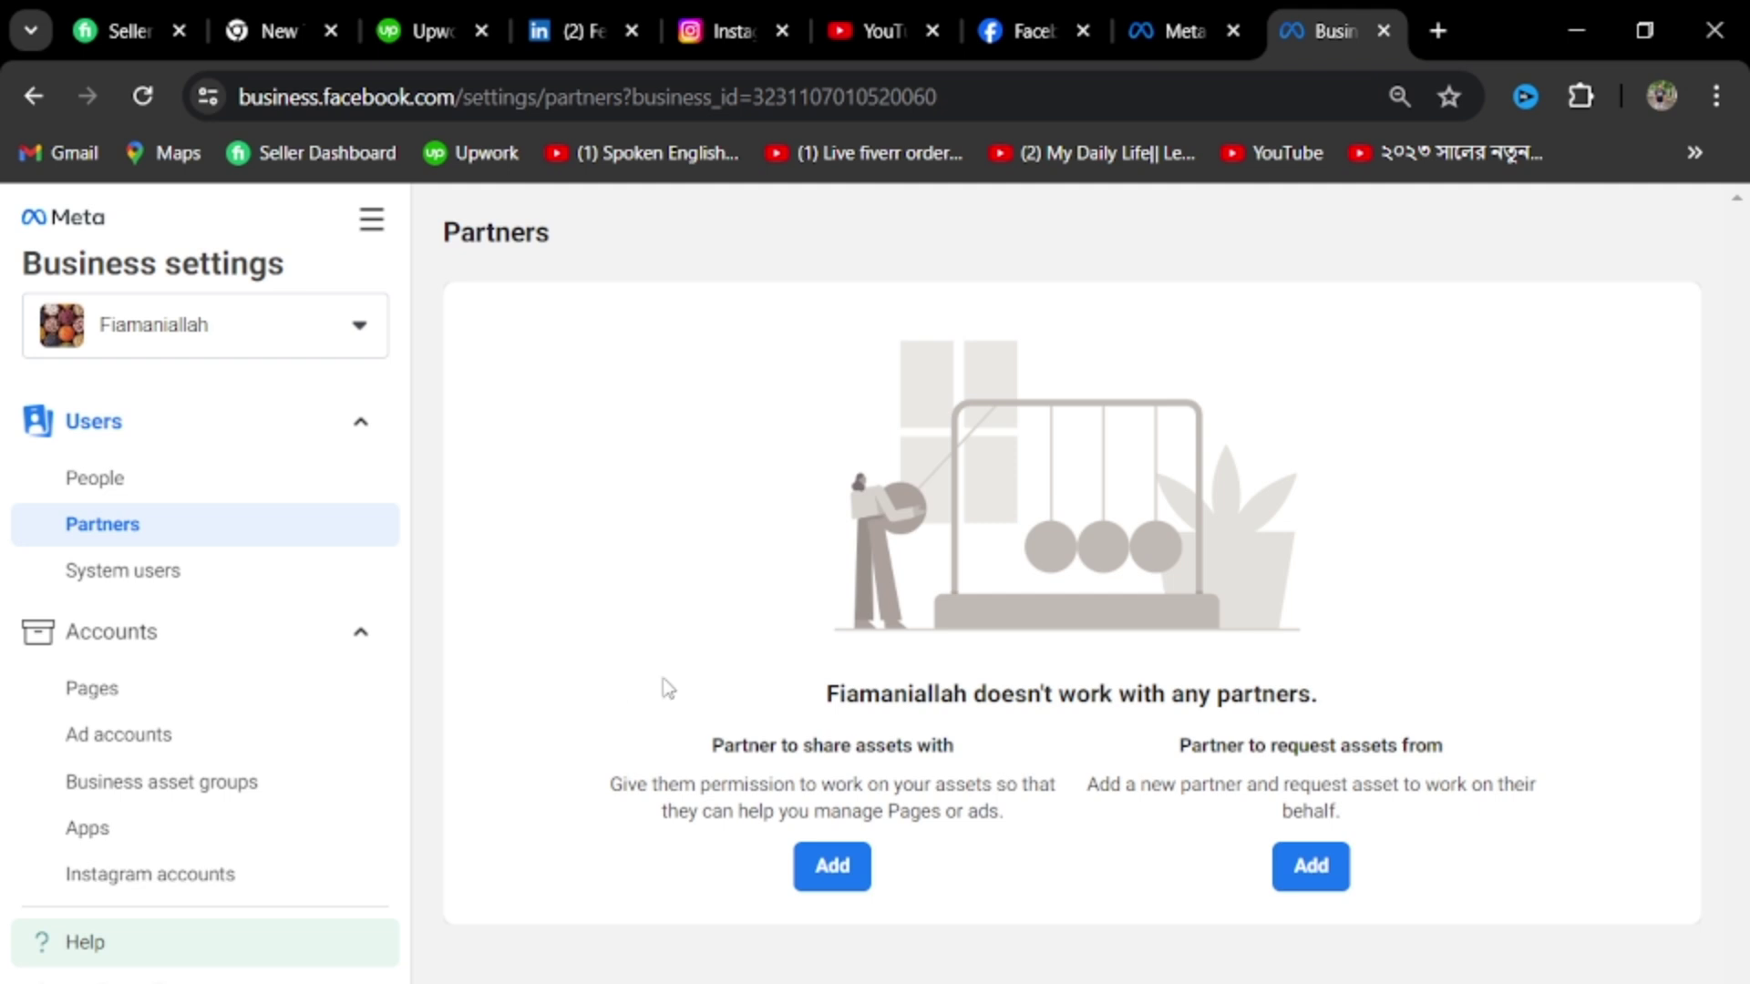
Open Business info and highlight the Business Manager ID line to review the business details
{"action": "scroll", "coordinate": [246, 750], "scroll_direction": "down", "scroll_amount": 10}
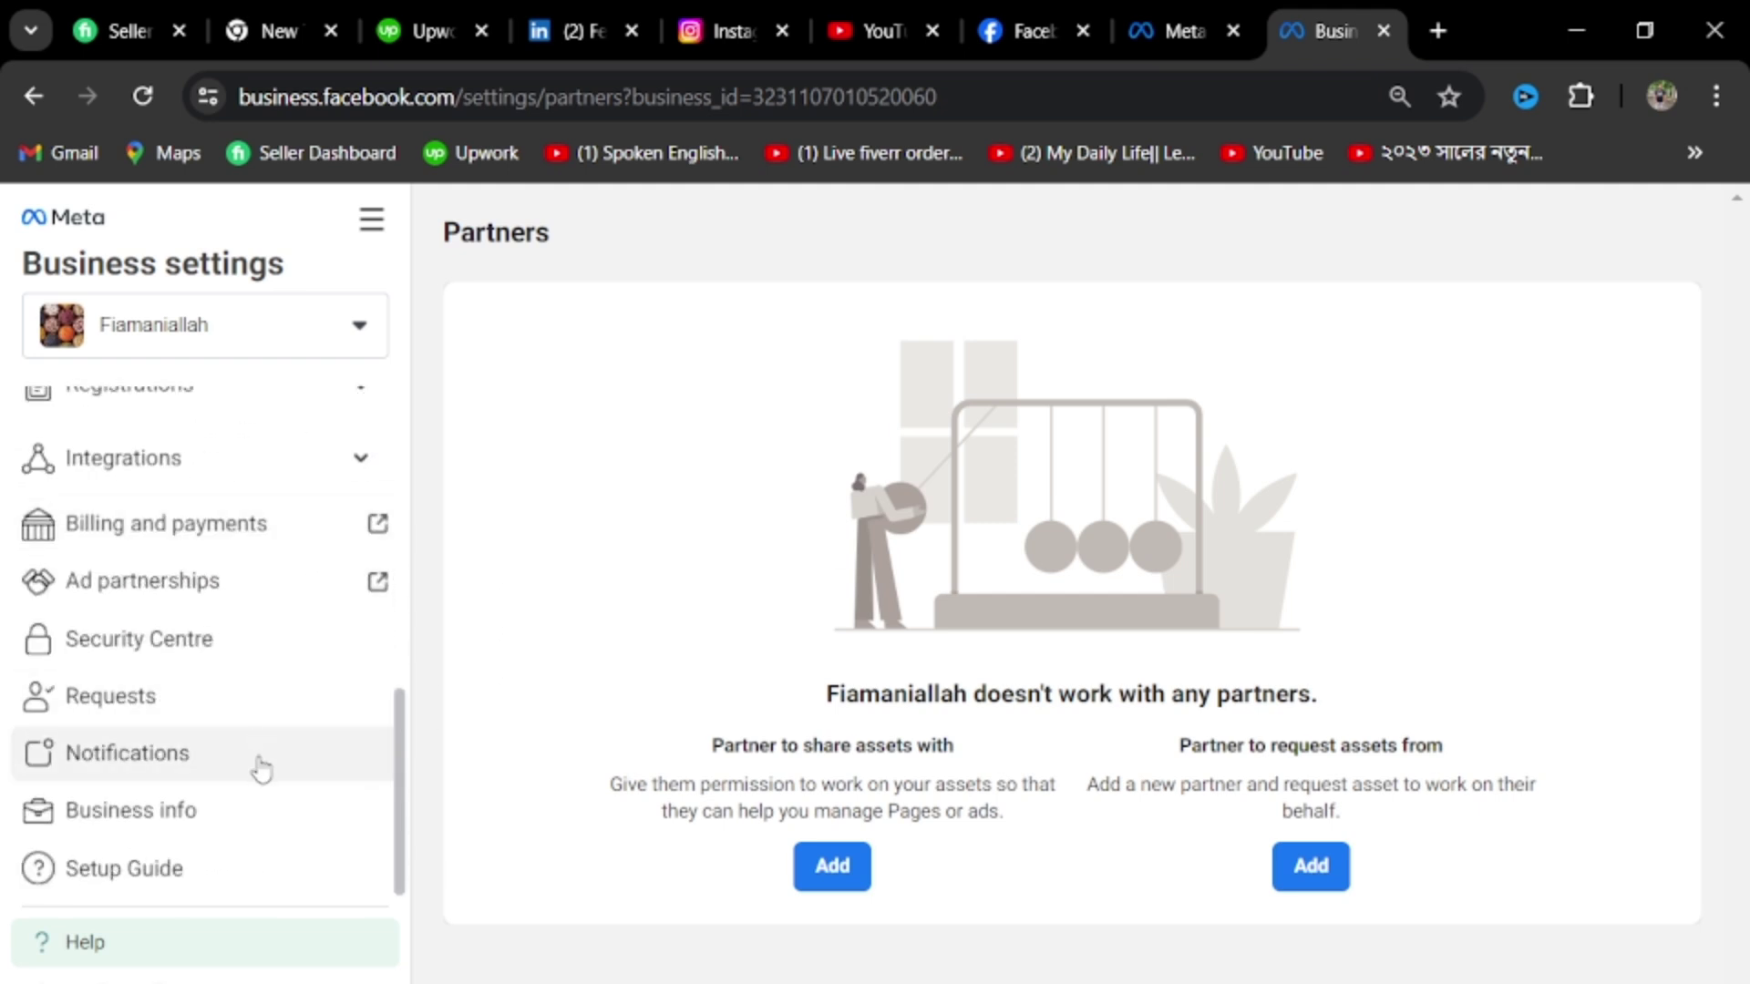
{"action": "left_click", "coordinate": [218, 830]}
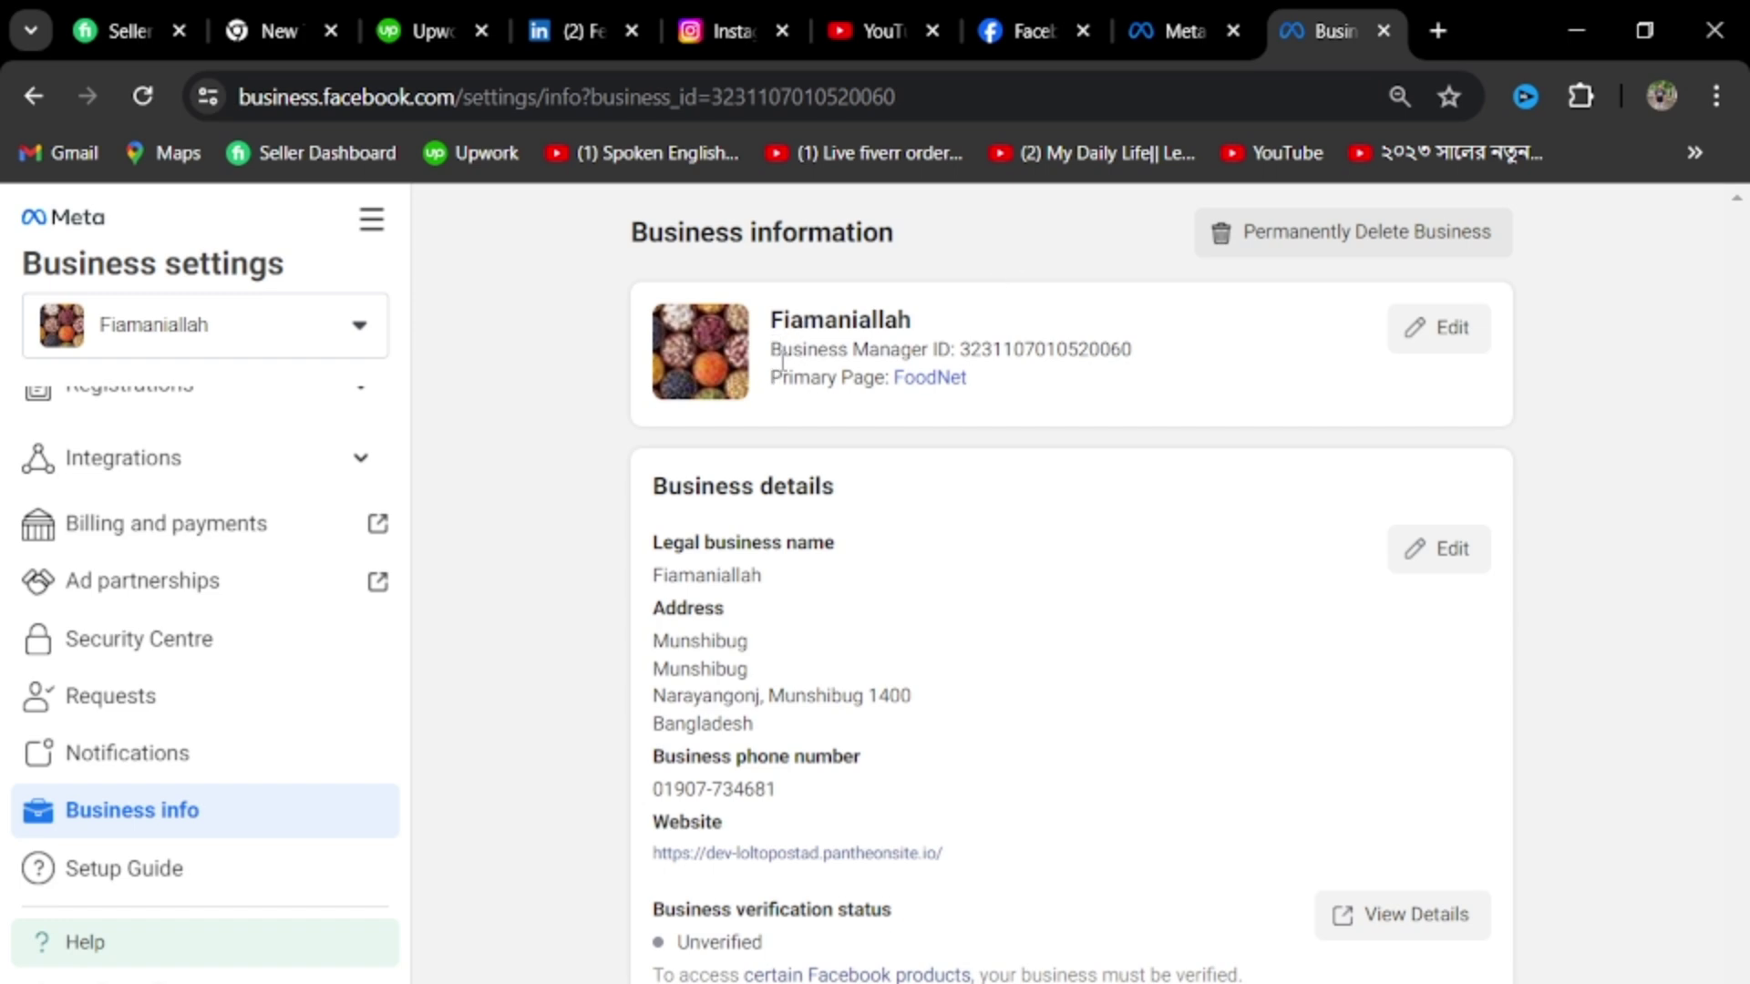
{"action": "left_click_drag", "start_coordinate": [772, 351], "coordinate": [1146, 348]}
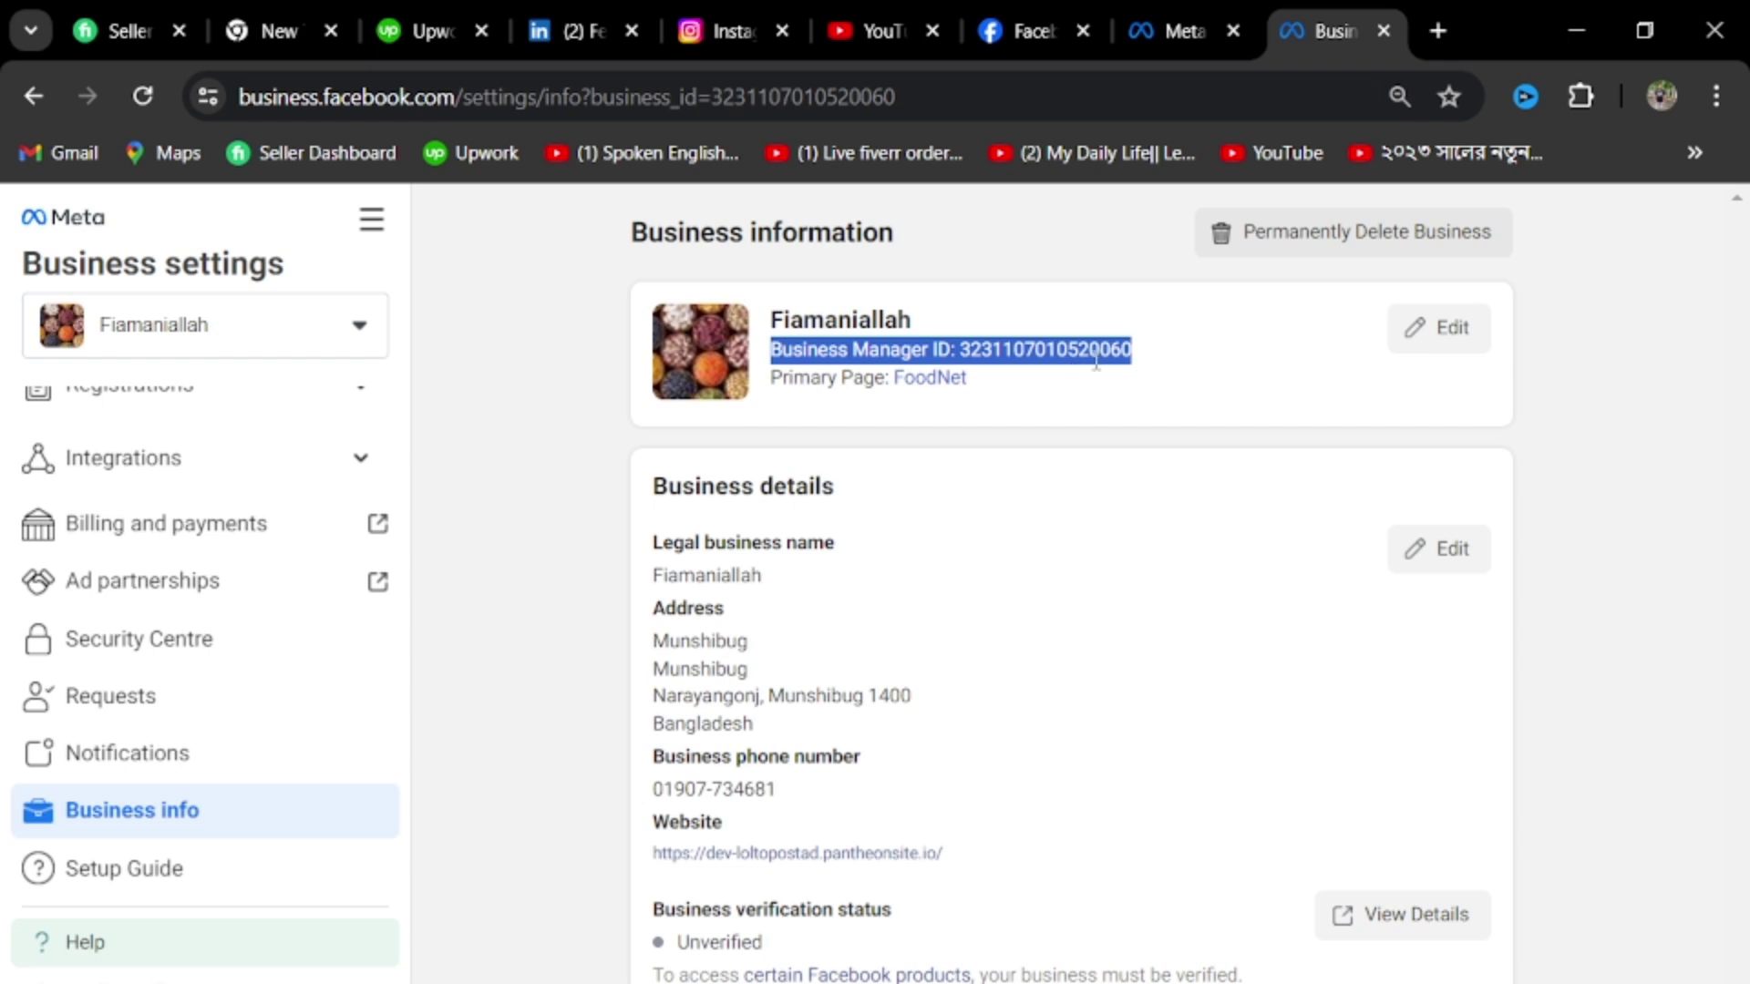
{"action": "left_click", "coordinate": [1183, 378]}
{"action": "scroll", "coordinate": [228, 729], "scroll_direction": "up", "scroll_amount": 3}
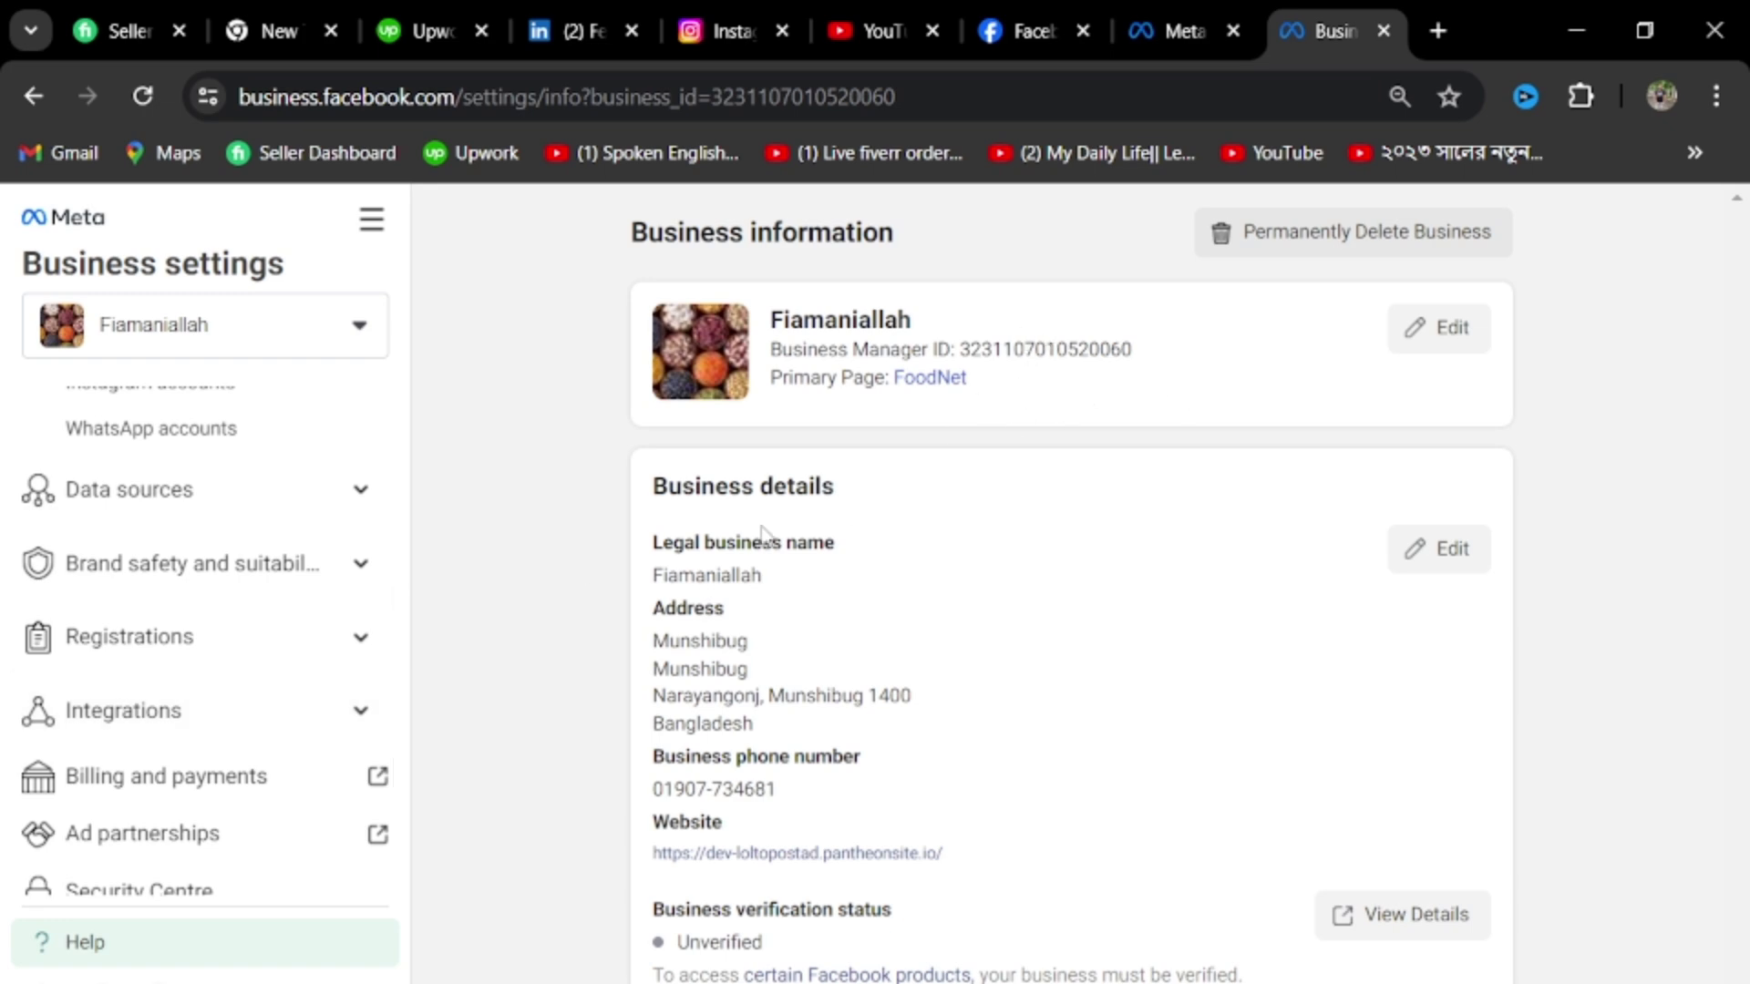
{"action": "scroll", "coordinate": [312, 638], "scroll_direction": "up", "scroll_amount": 5}
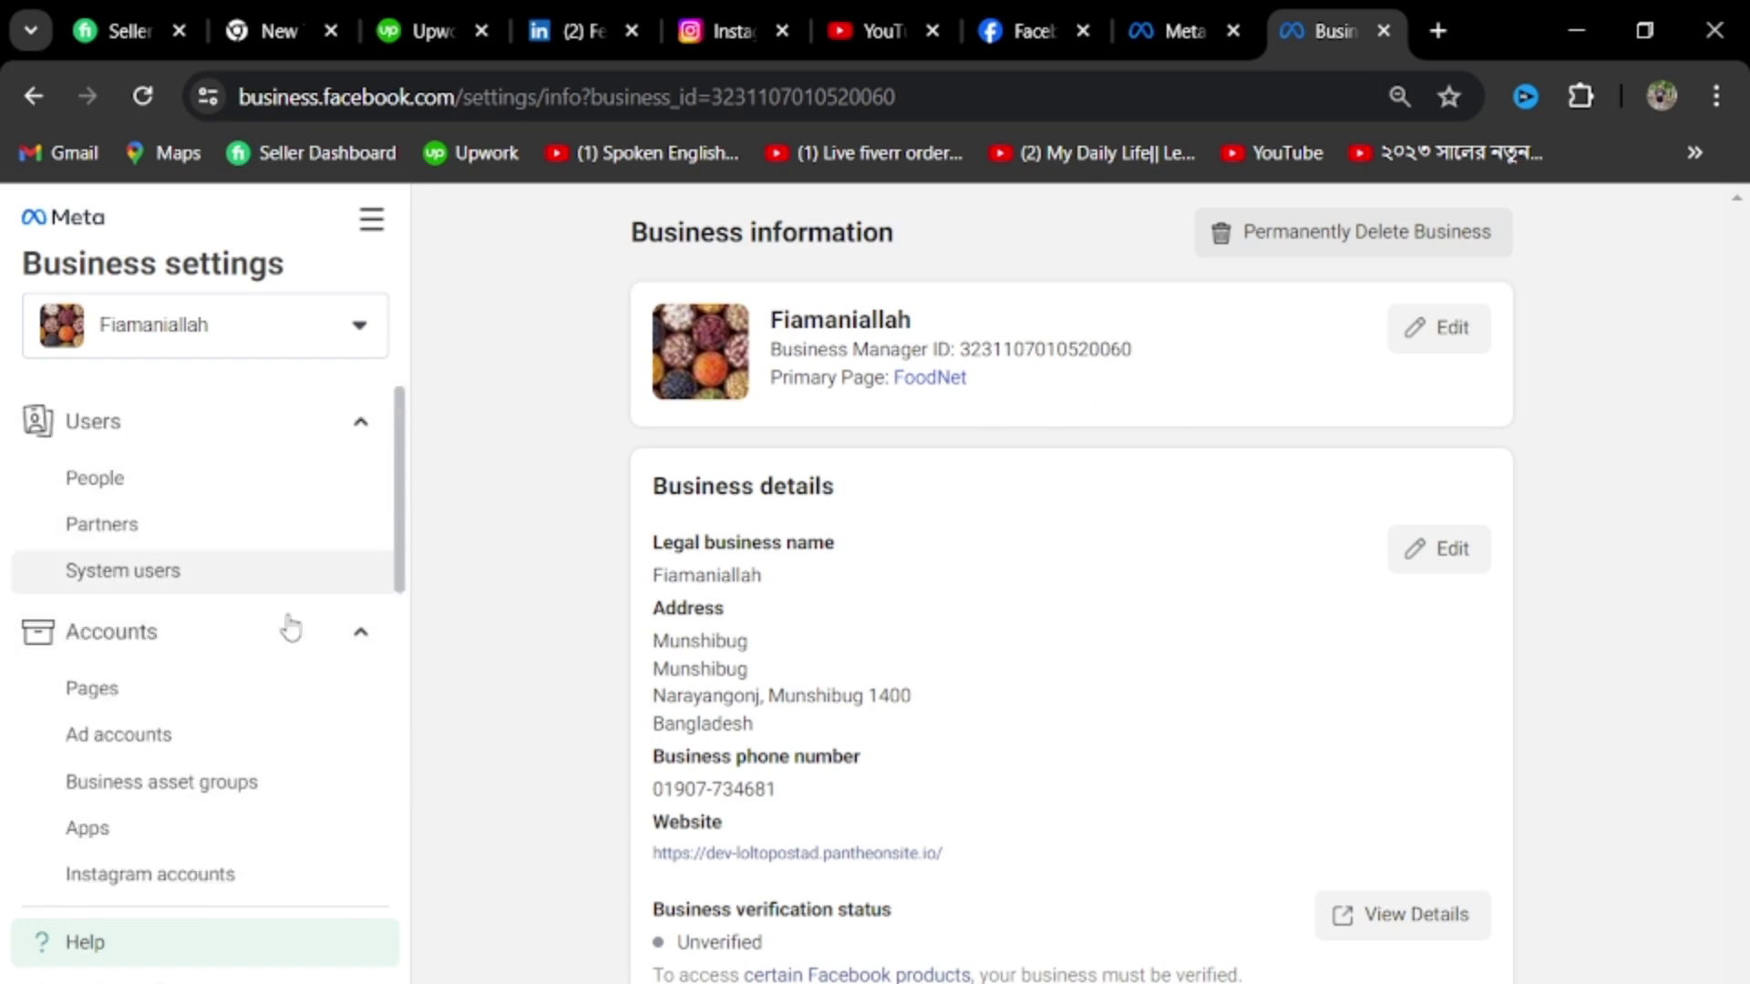
{"action": "scroll", "coordinate": [286, 625], "scroll_direction": "down", "scroll_amount": 3}
{"action": "scroll", "coordinate": [308, 646], "scroll_direction": "up", "scroll_amount": 3}
Back on Partners, start requesting assets from a partner and continue past the intro with Get Started
{"action": "left_click", "coordinate": [187, 528]}
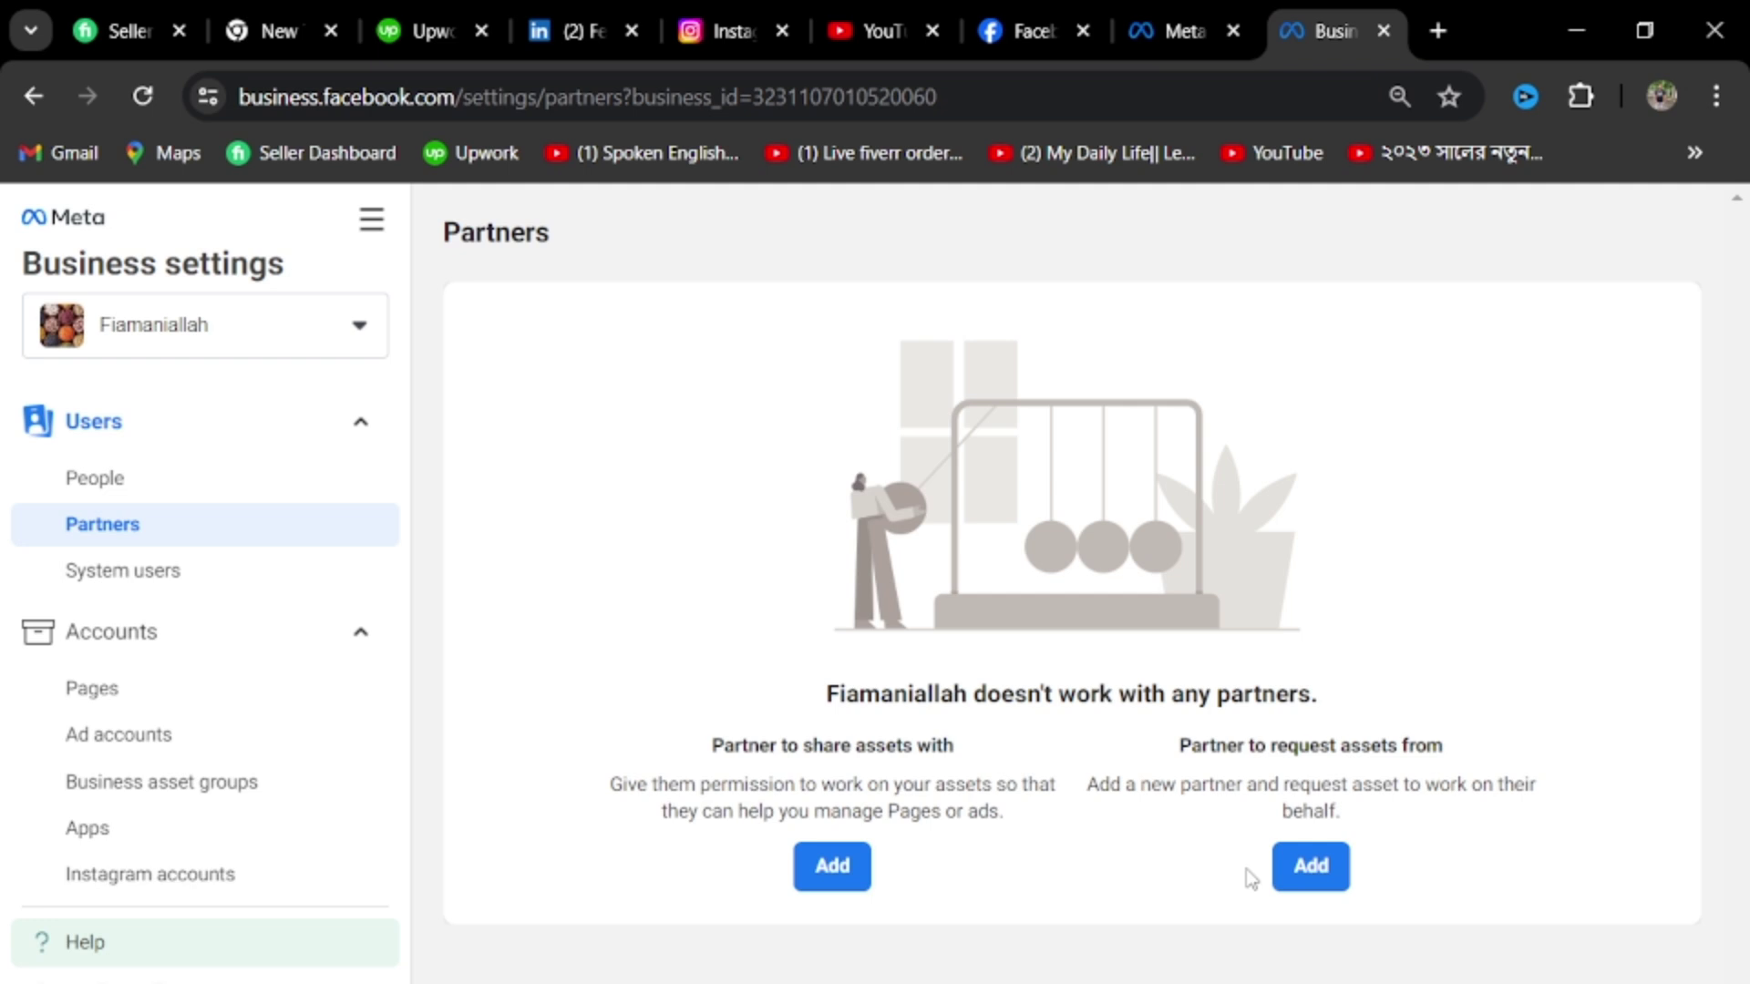
{"action": "left_click", "coordinate": [1310, 868]}
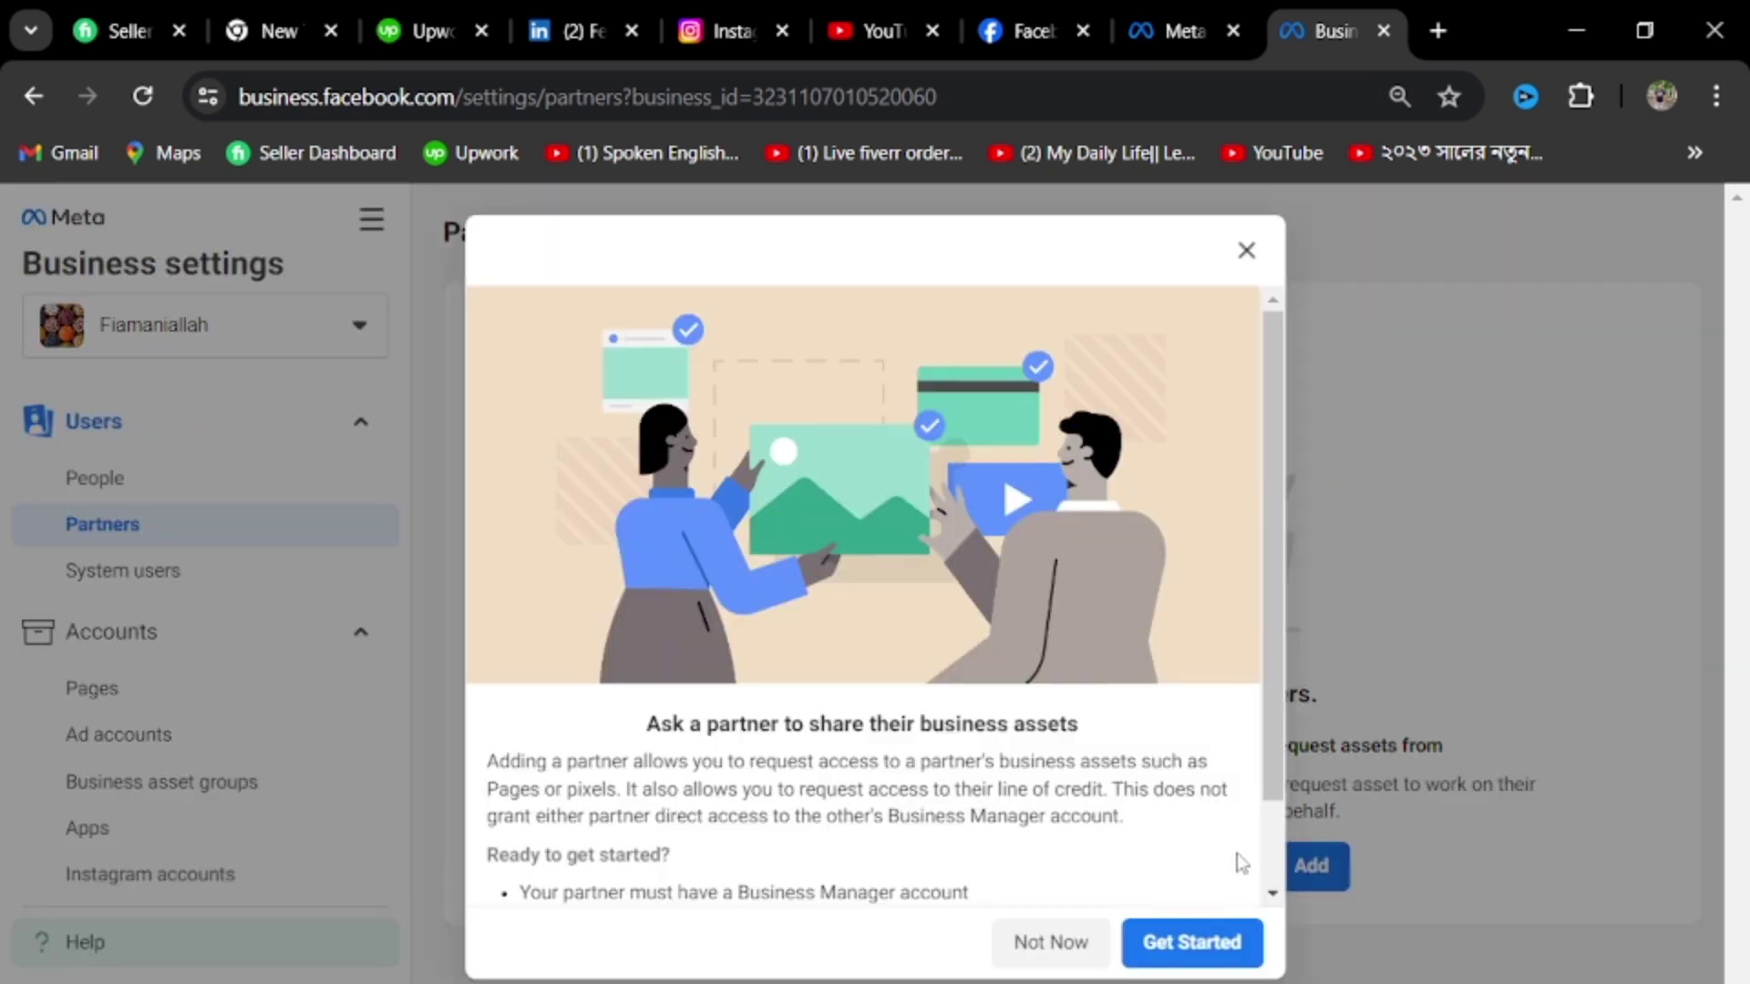
{"action": "scroll", "coordinate": [1240, 862], "scroll_direction": "down", "scroll_amount": 1}
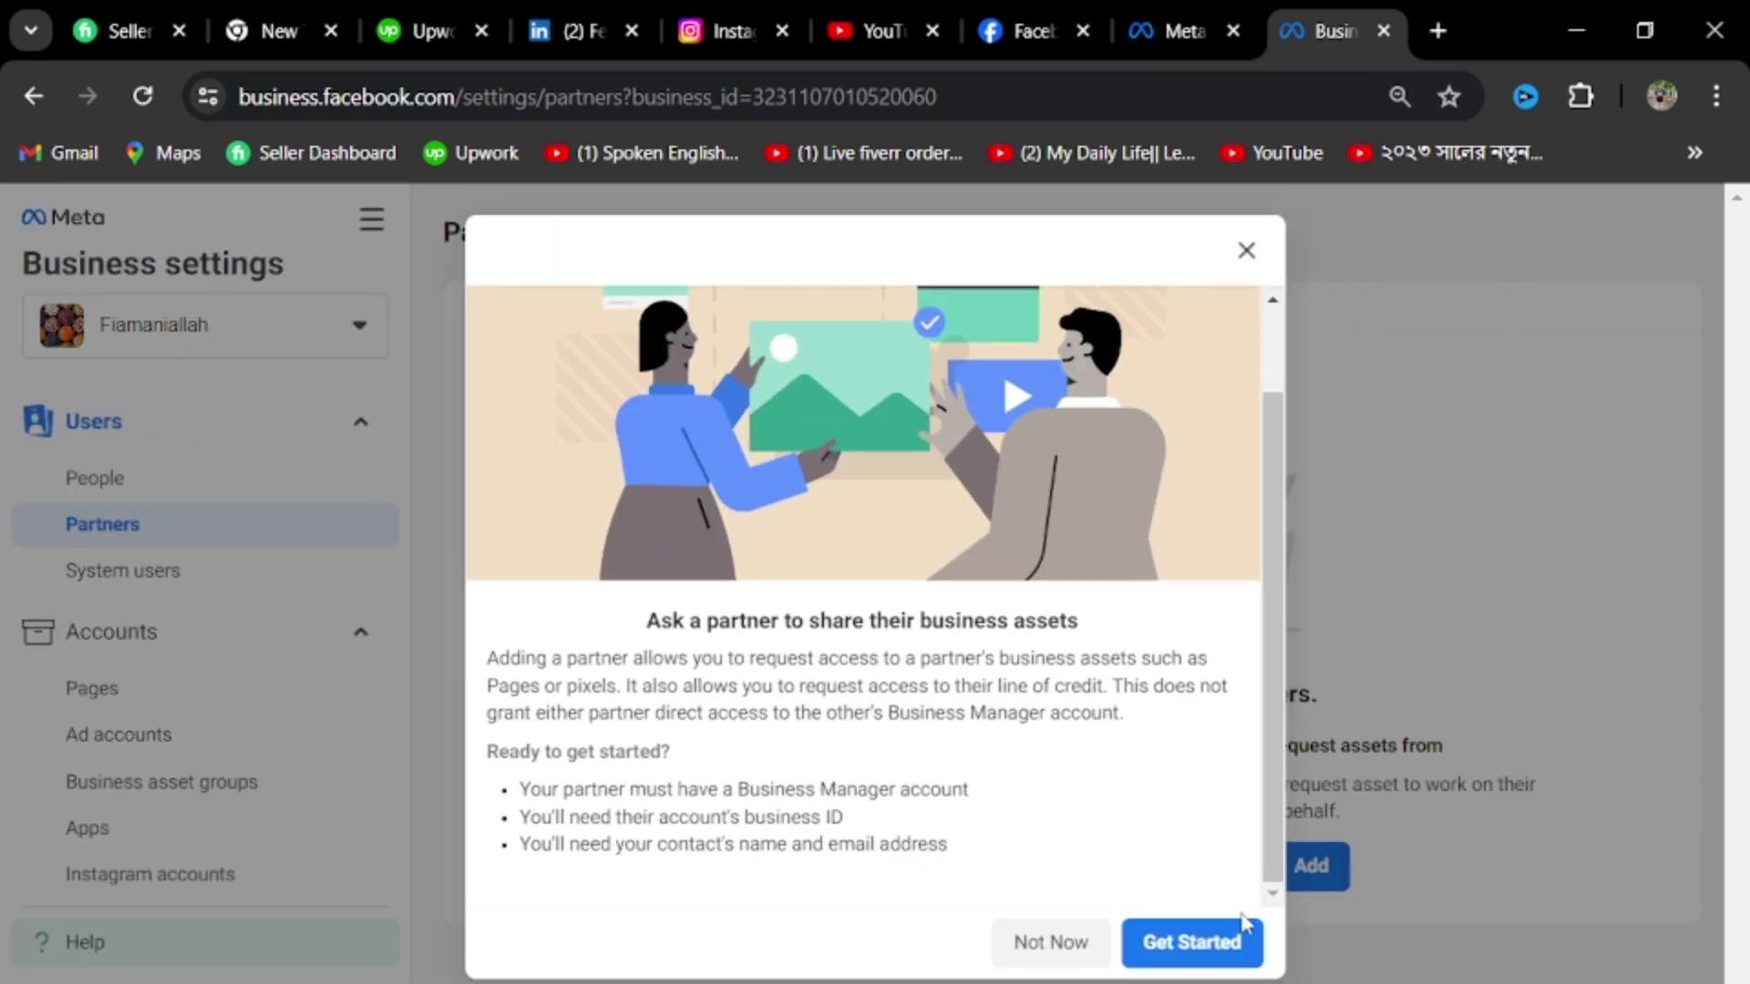
{"action": "left_click", "coordinate": [1174, 963]}
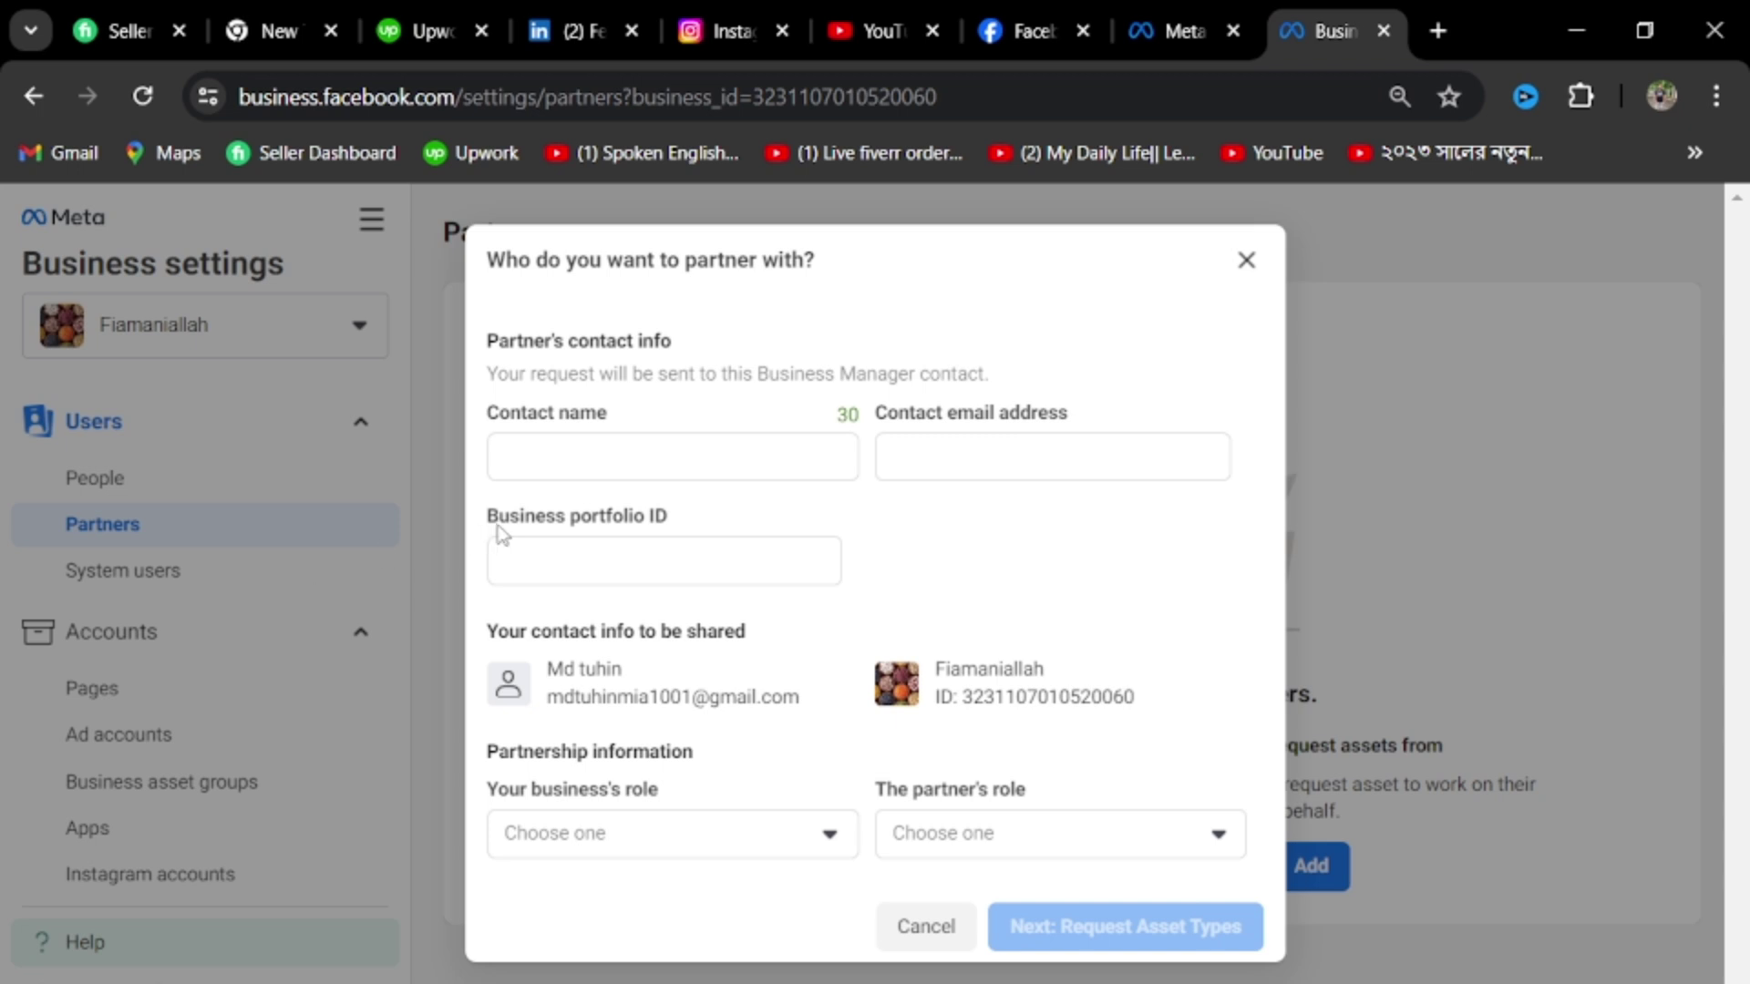
Leave the Business portfolio ID blank and cancel the partner request without sending it
{"action": "left_click", "coordinate": [679, 565]}
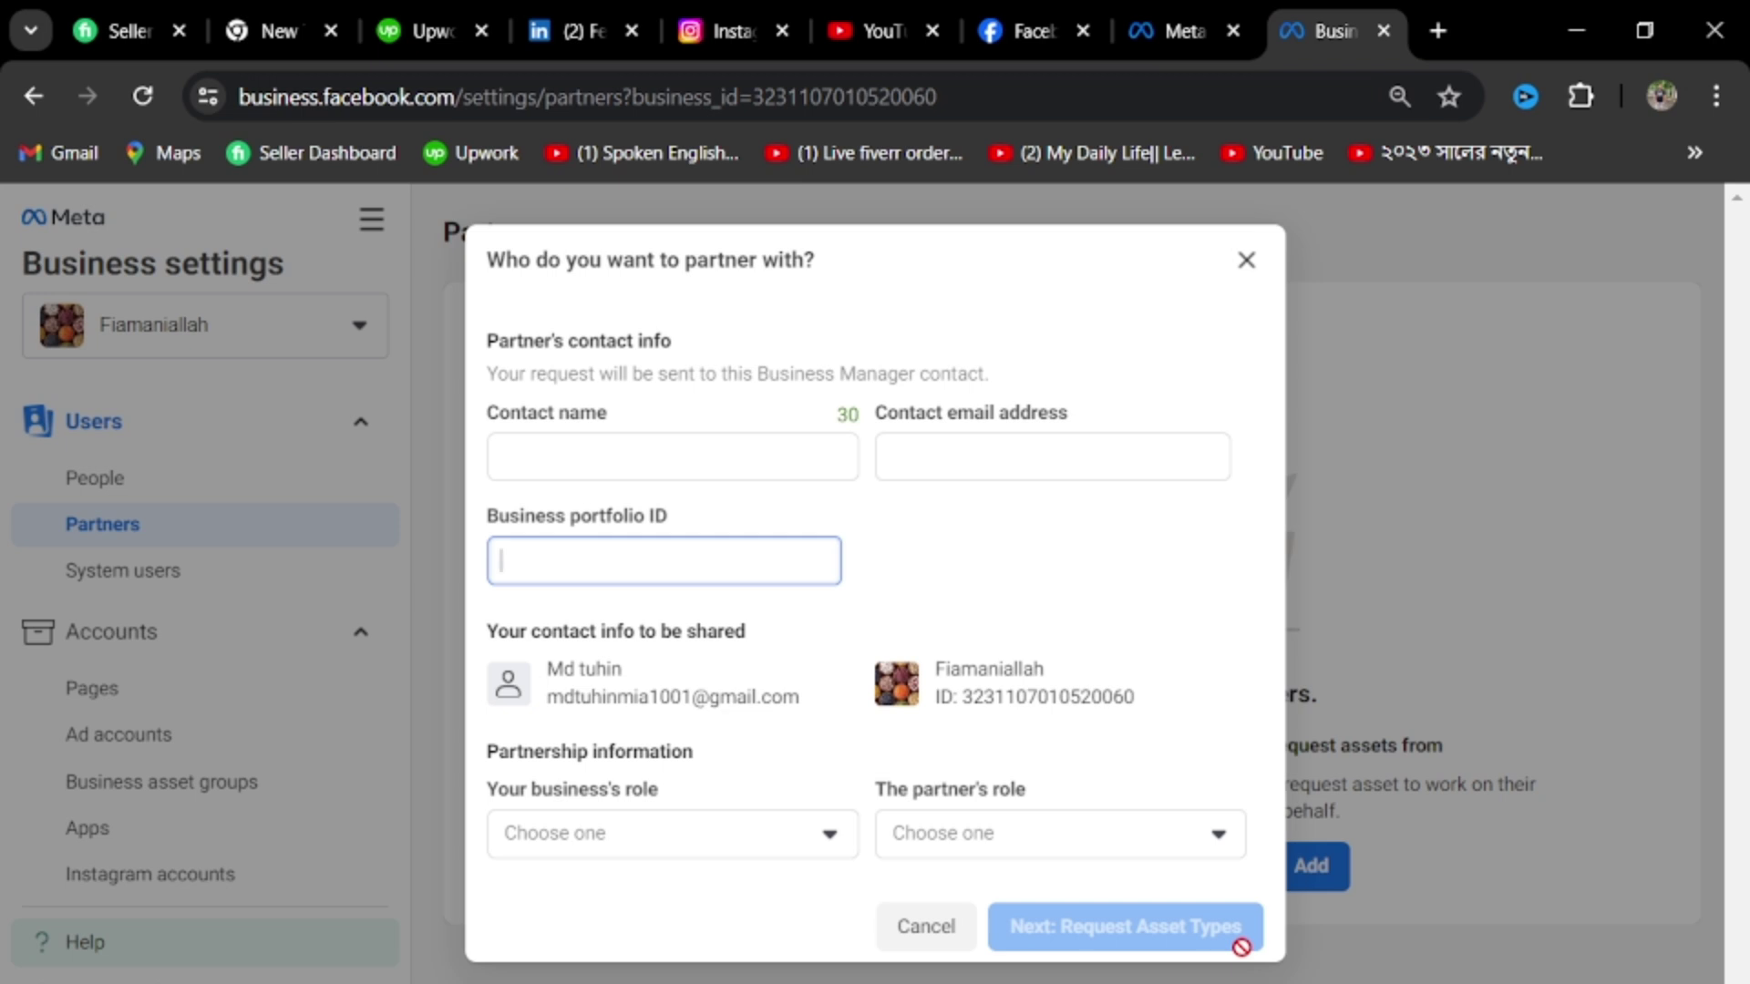
{"action": "left_click", "coordinate": [926, 938]}
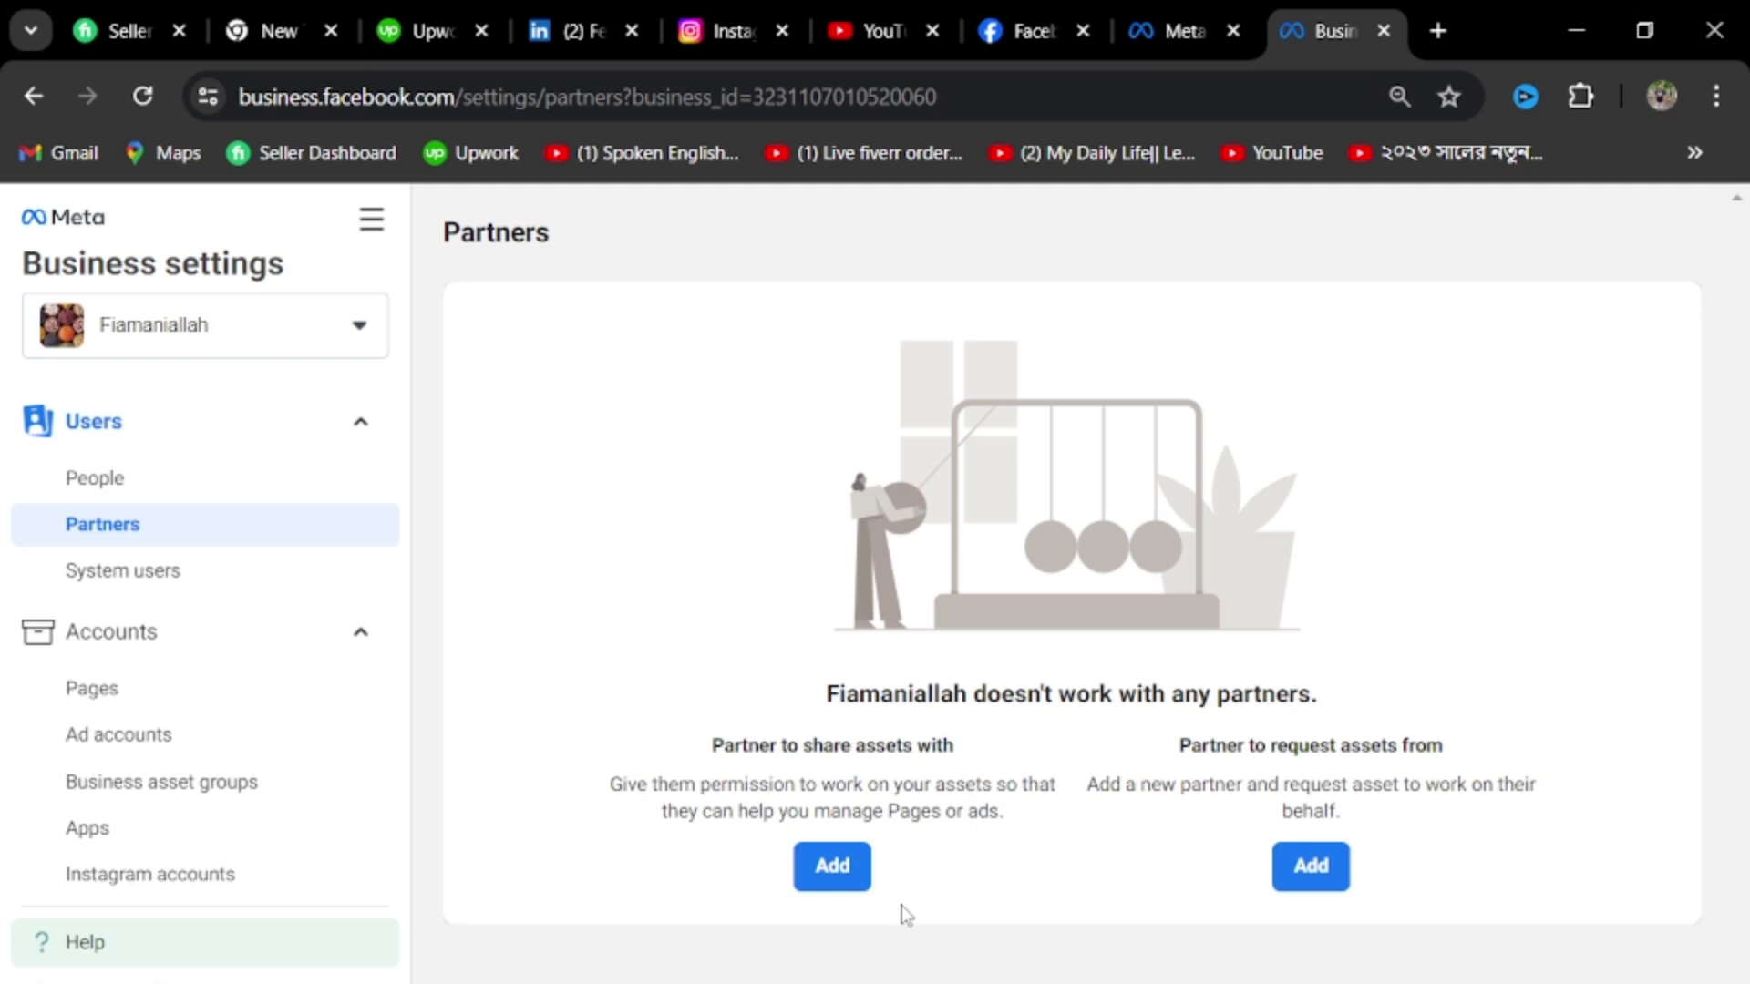
Look through the People, Partners and System users settings pages
{"action": "left_click", "coordinate": [191, 492]}
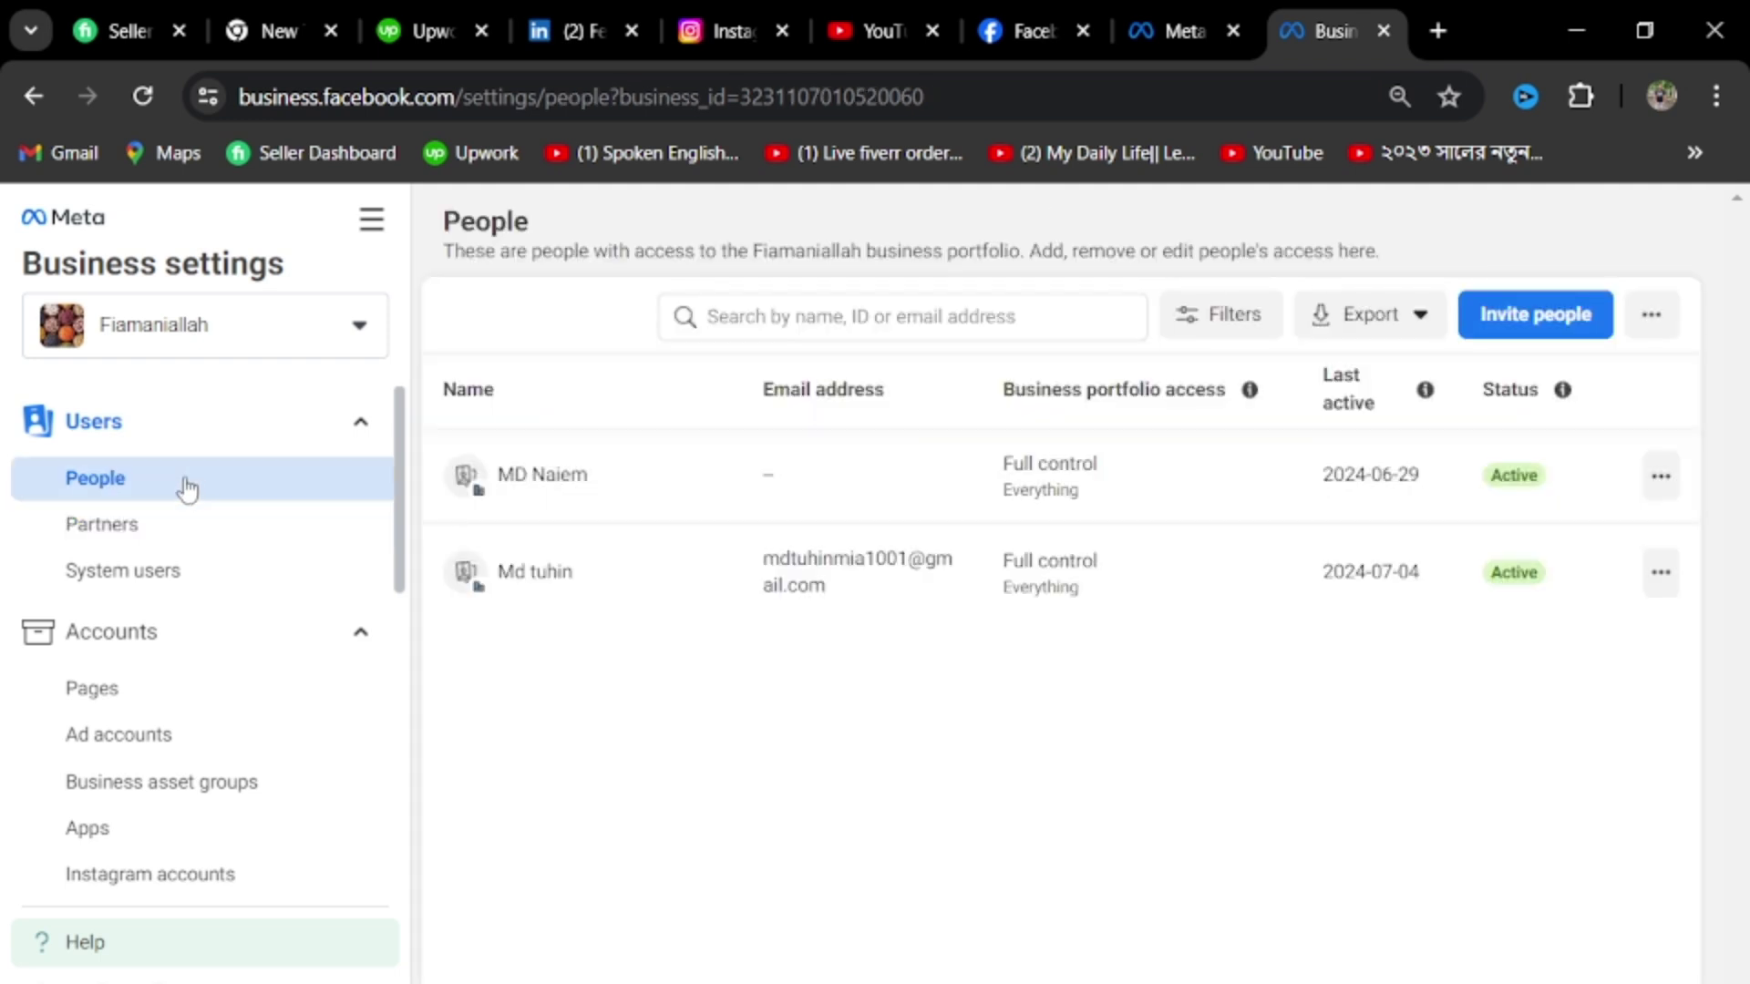
{"action": "left_click", "coordinate": [184, 519]}
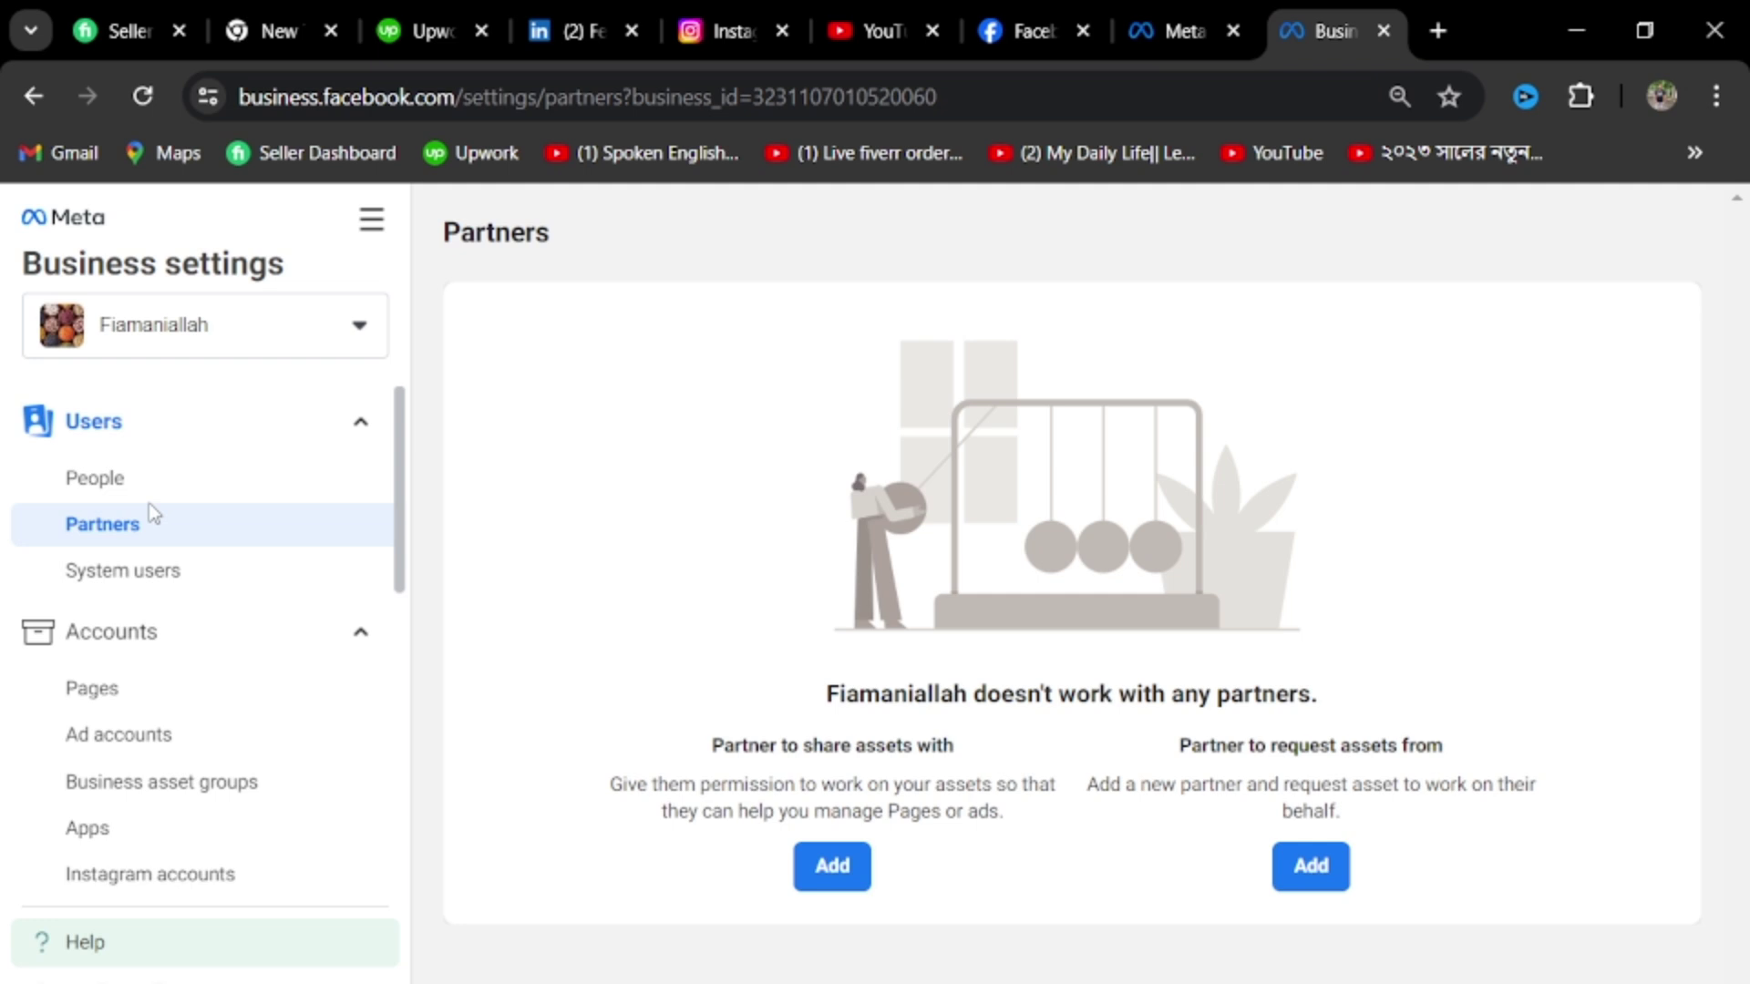
{"action": "left_click", "coordinate": [94, 584]}
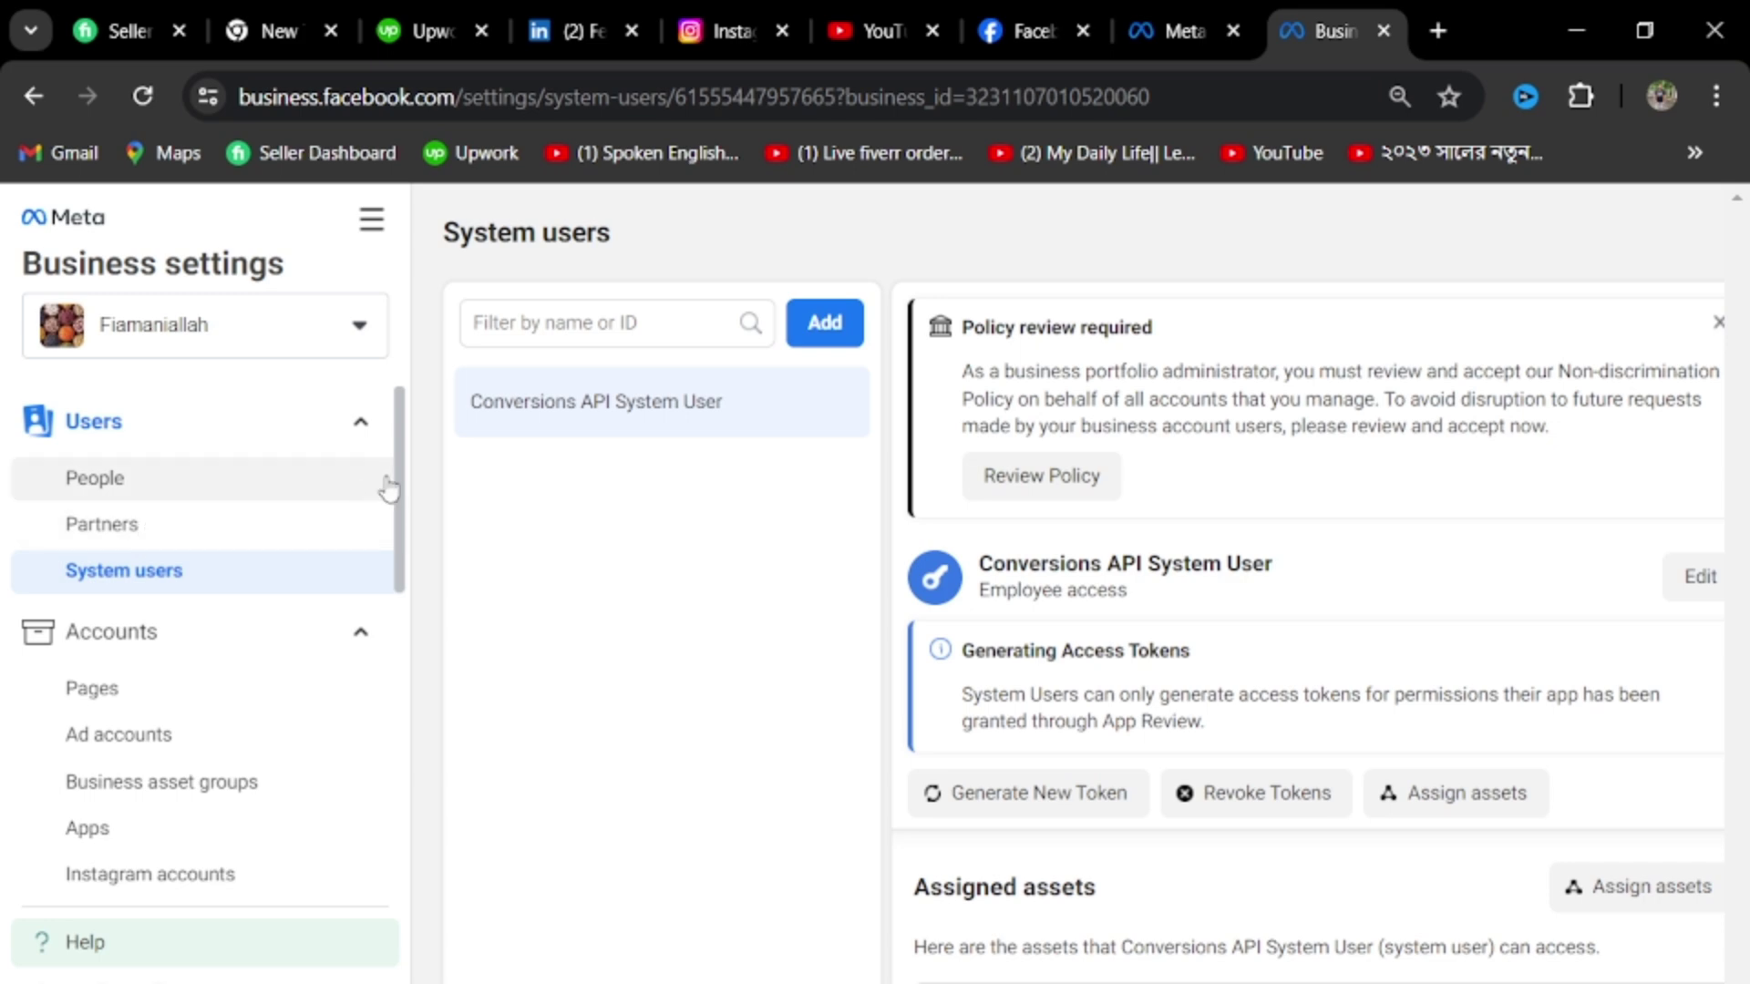
{"action": "scroll", "coordinate": [324, 547], "scroll_direction": "down", "scroll_amount": 2}
{"action": "scroll", "coordinate": [326, 577], "scroll_direction": "up", "scroll_amount": 2}
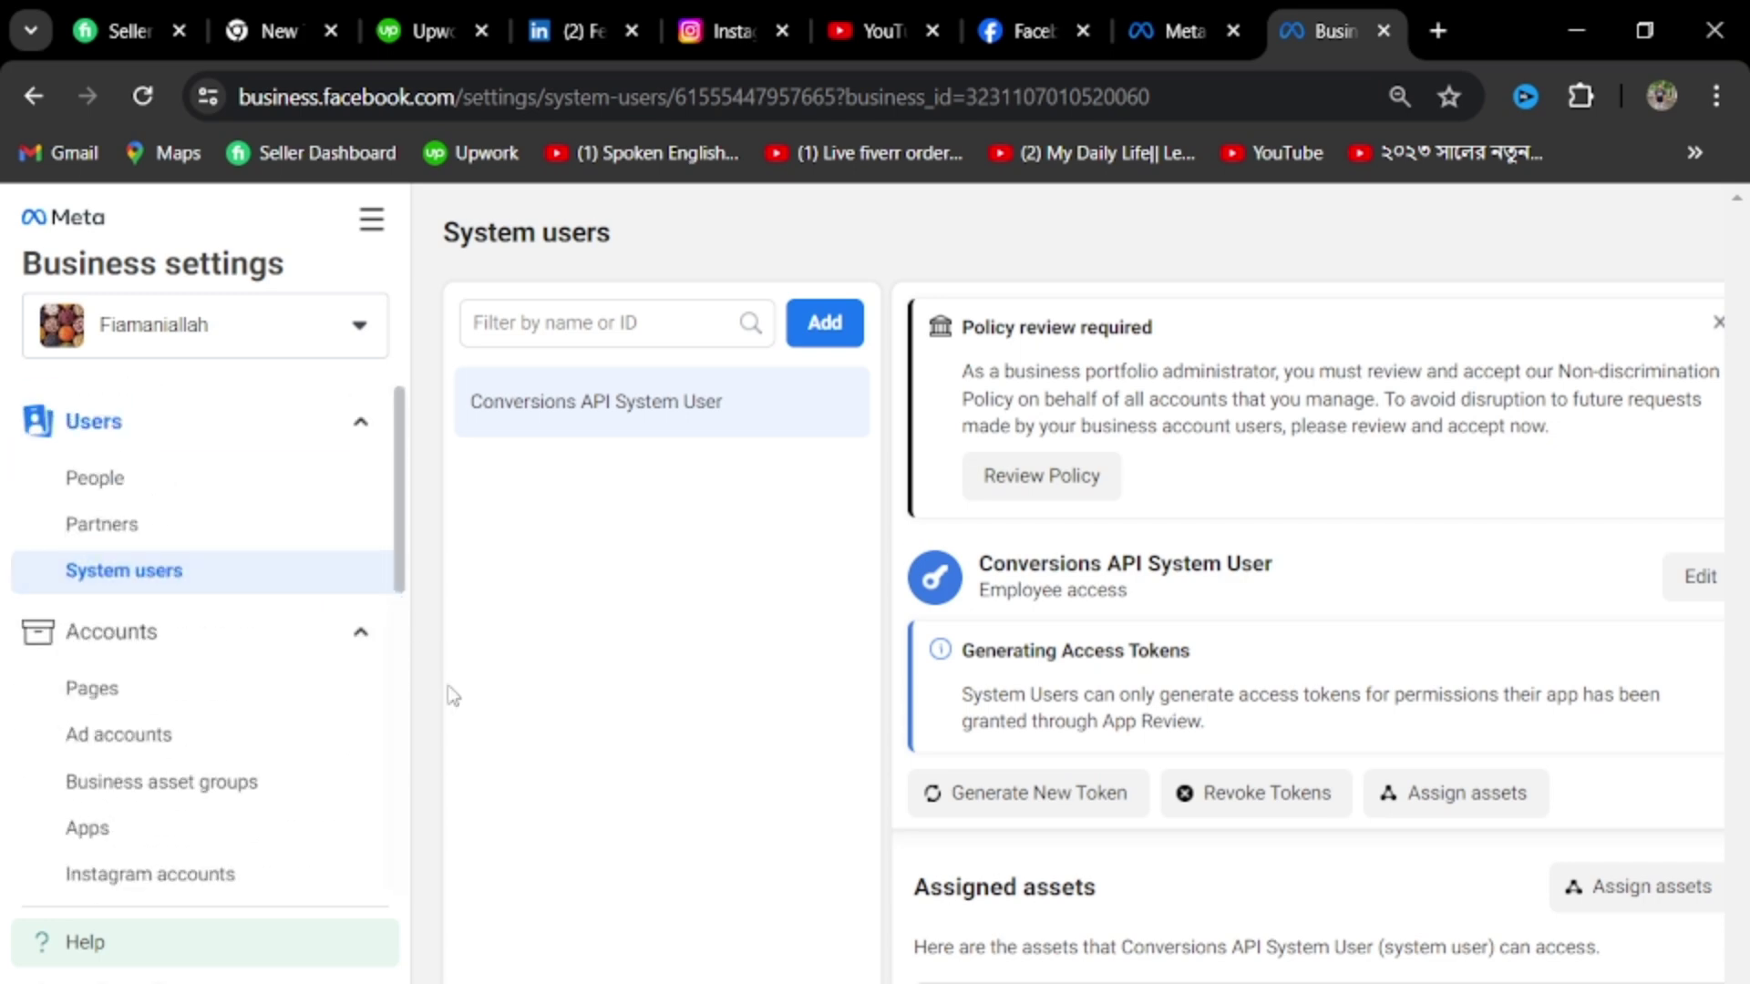
Collapse and re-expand the Accounts group, then open Pages showing FoodNet and its people
{"action": "left_click", "coordinate": [369, 653]}
{"action": "left_click", "coordinate": [365, 638]}
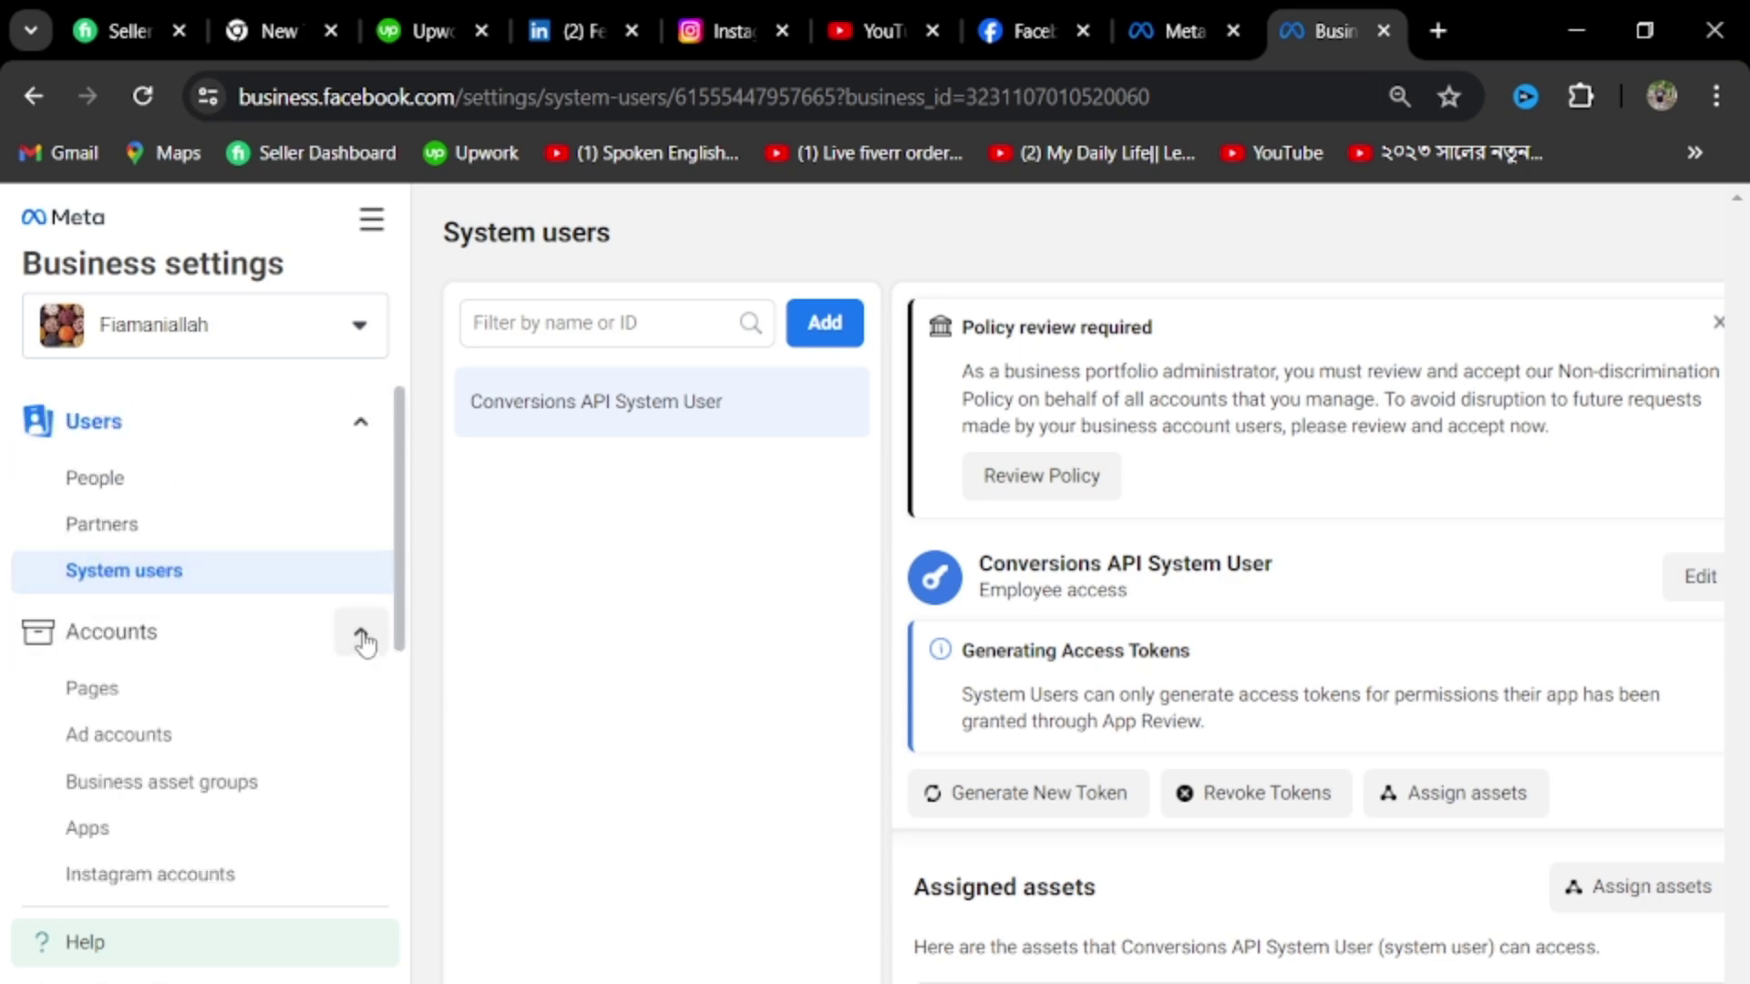
{"action": "scroll", "coordinate": [346, 654], "scroll_direction": "down", "scroll_amount": 3}
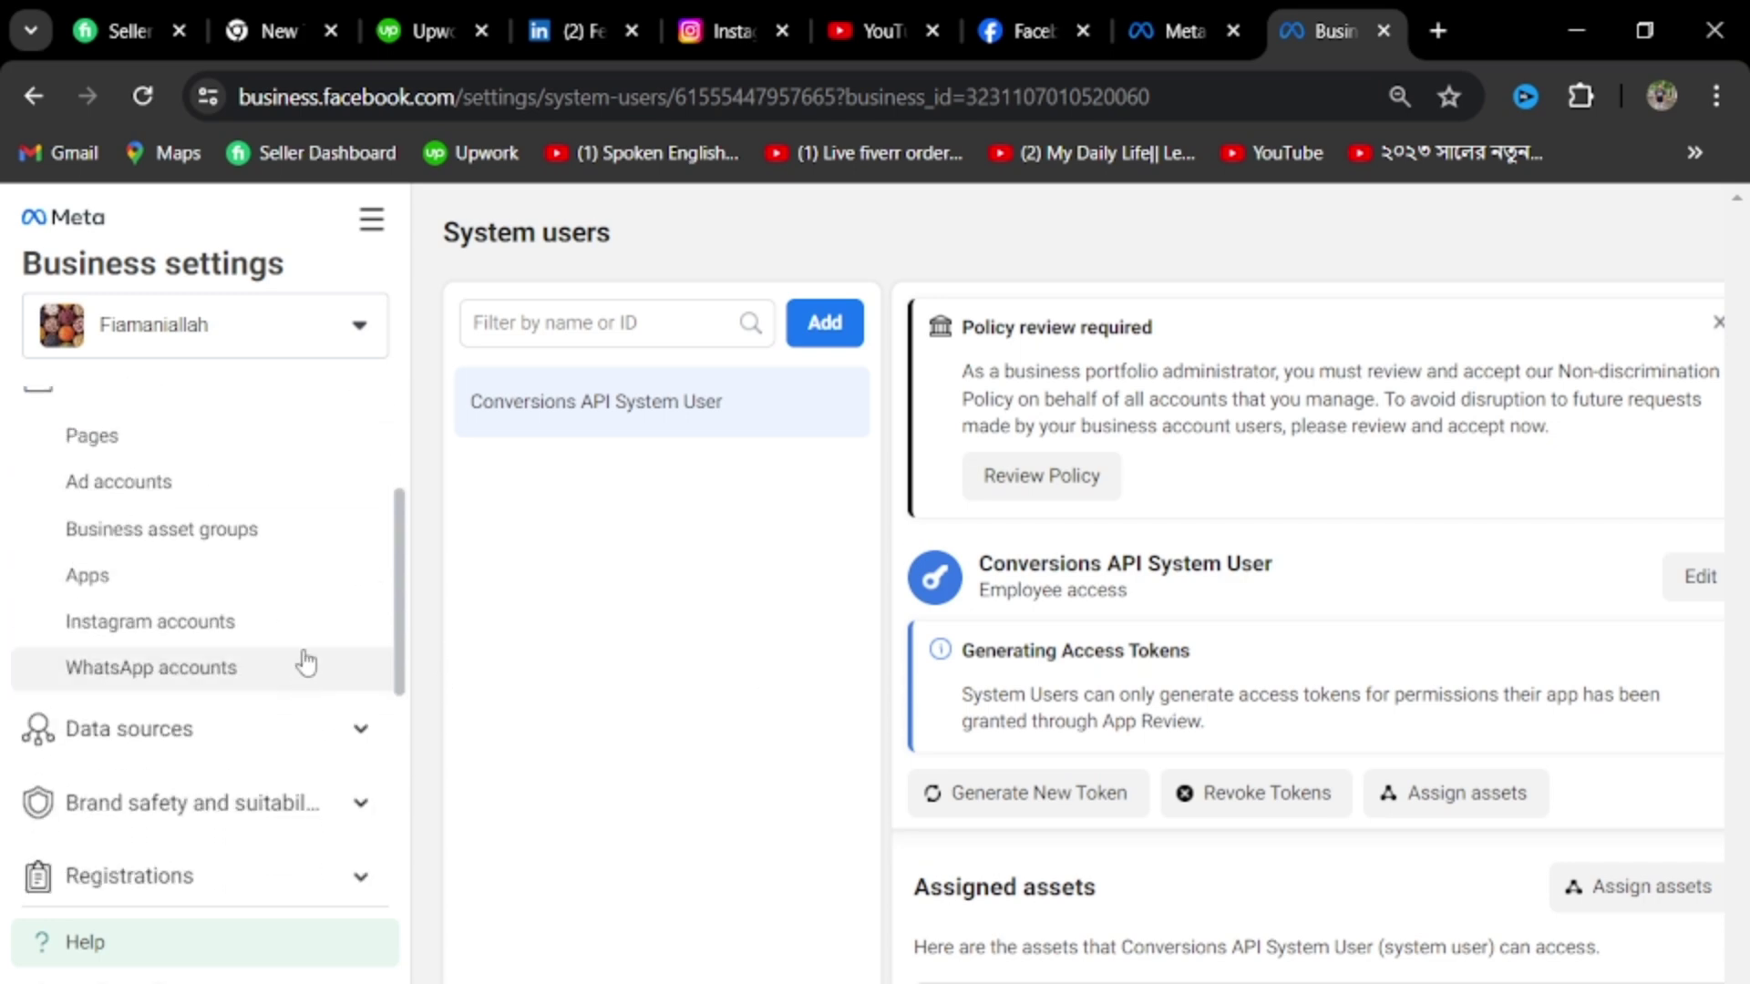
{"action": "left_click", "coordinate": [190, 441]}
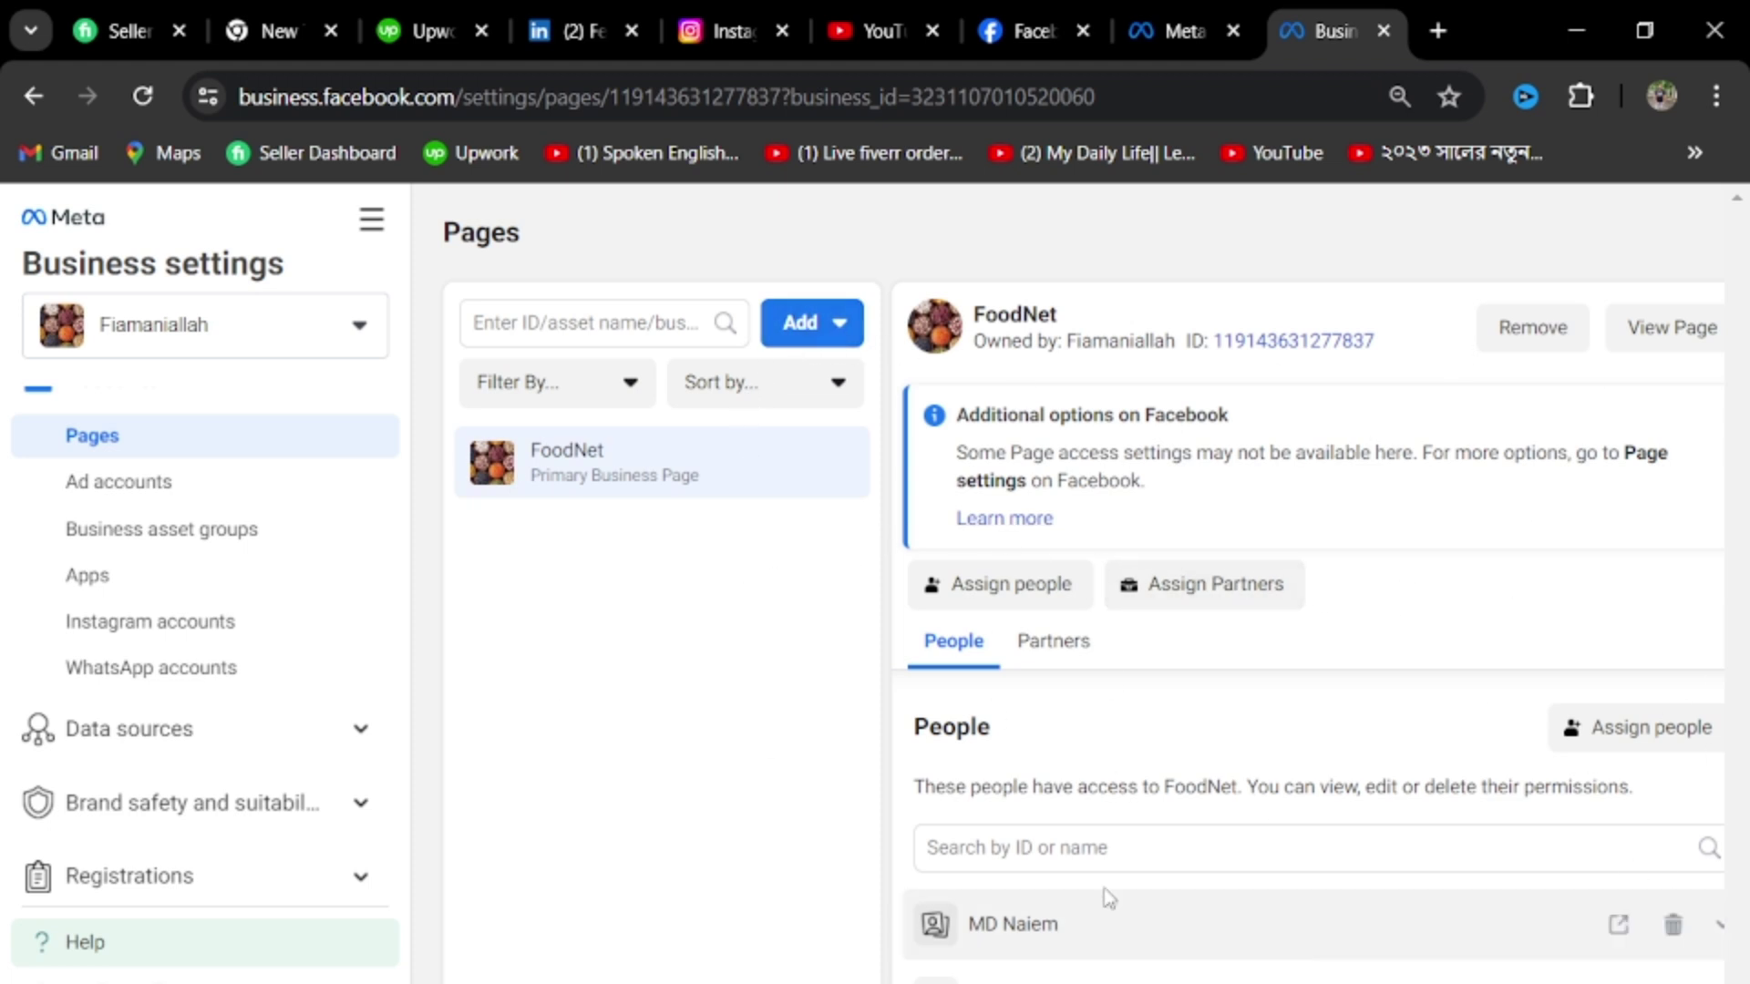
Start Add > Add a Page with the page name or URL field focused, then go to the Facebook feed
{"action": "left_click", "coordinate": [841, 329]}
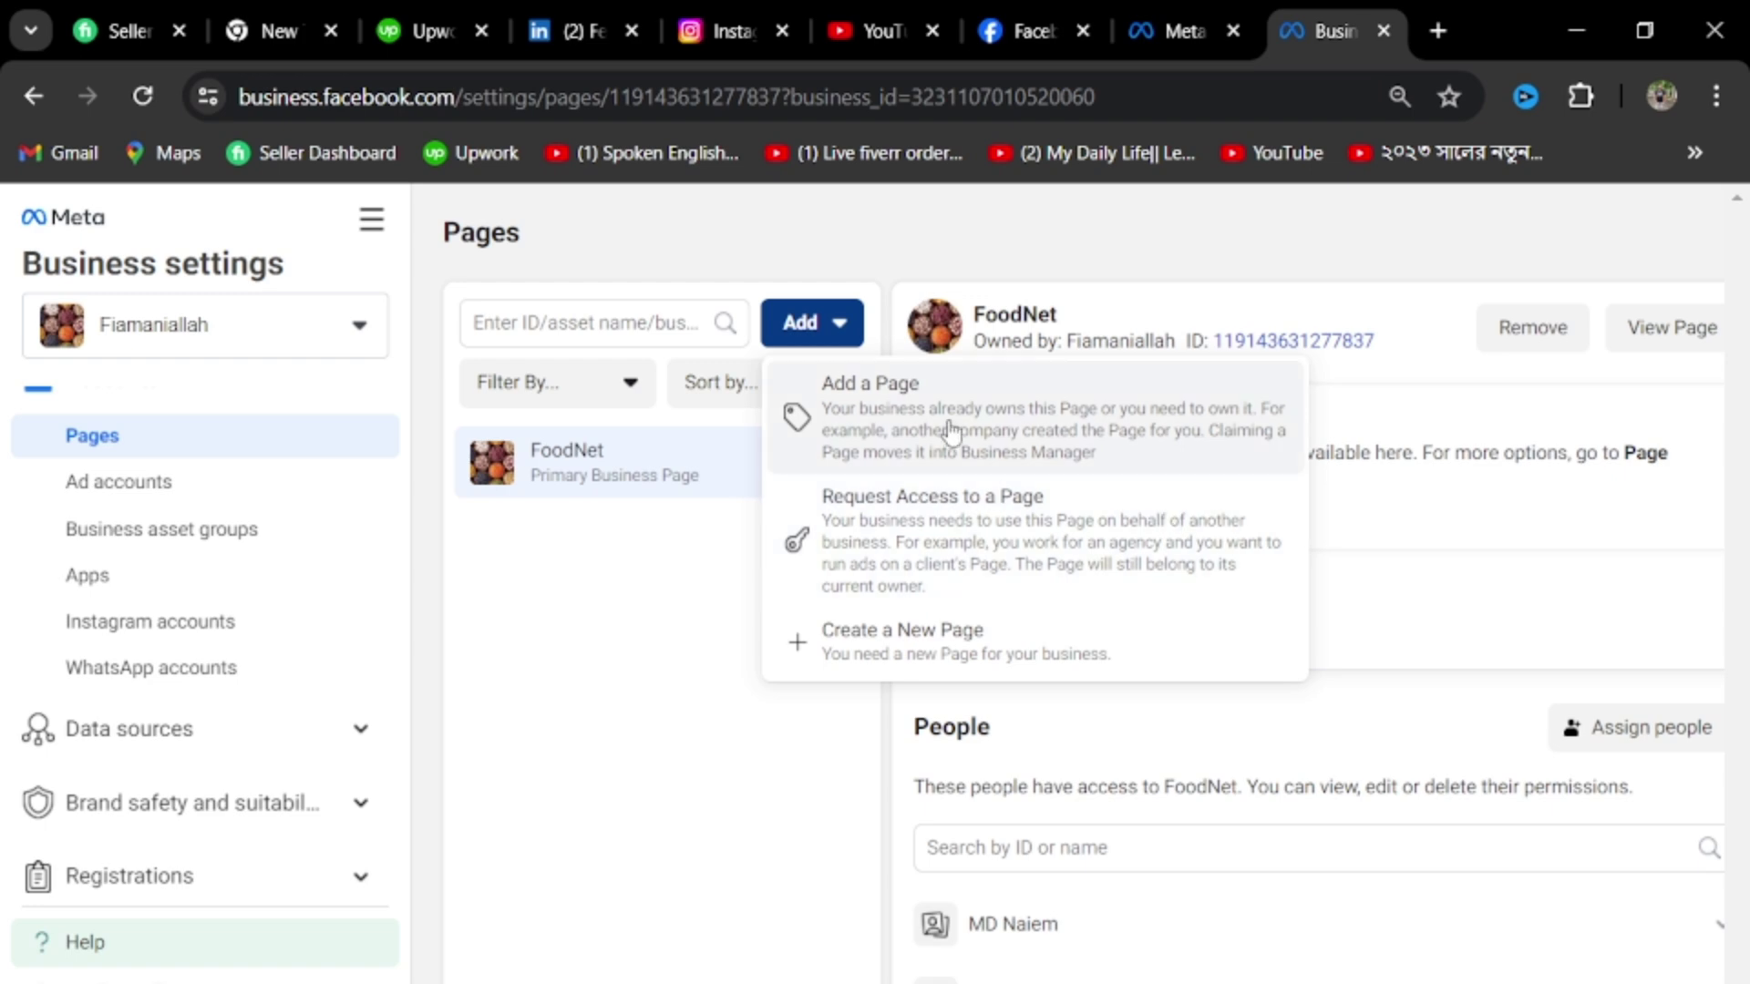
{"action": "left_click", "coordinate": [896, 398]}
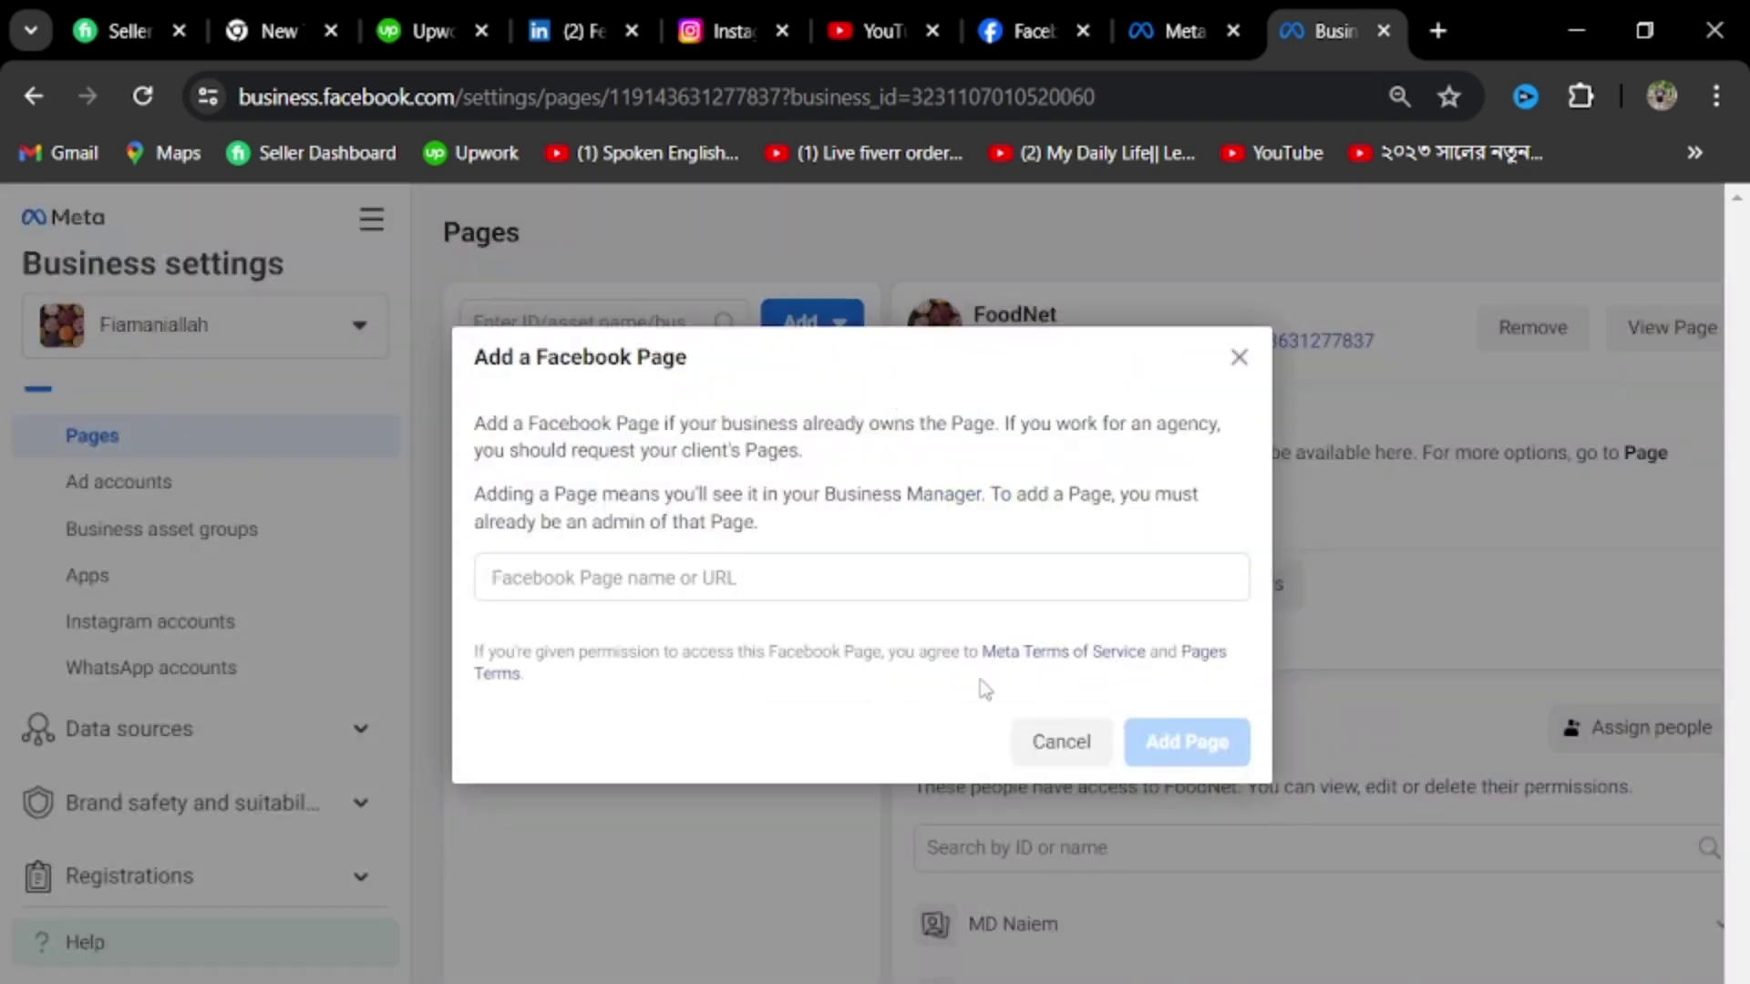
{"action": "left_click", "coordinate": [787, 580]}
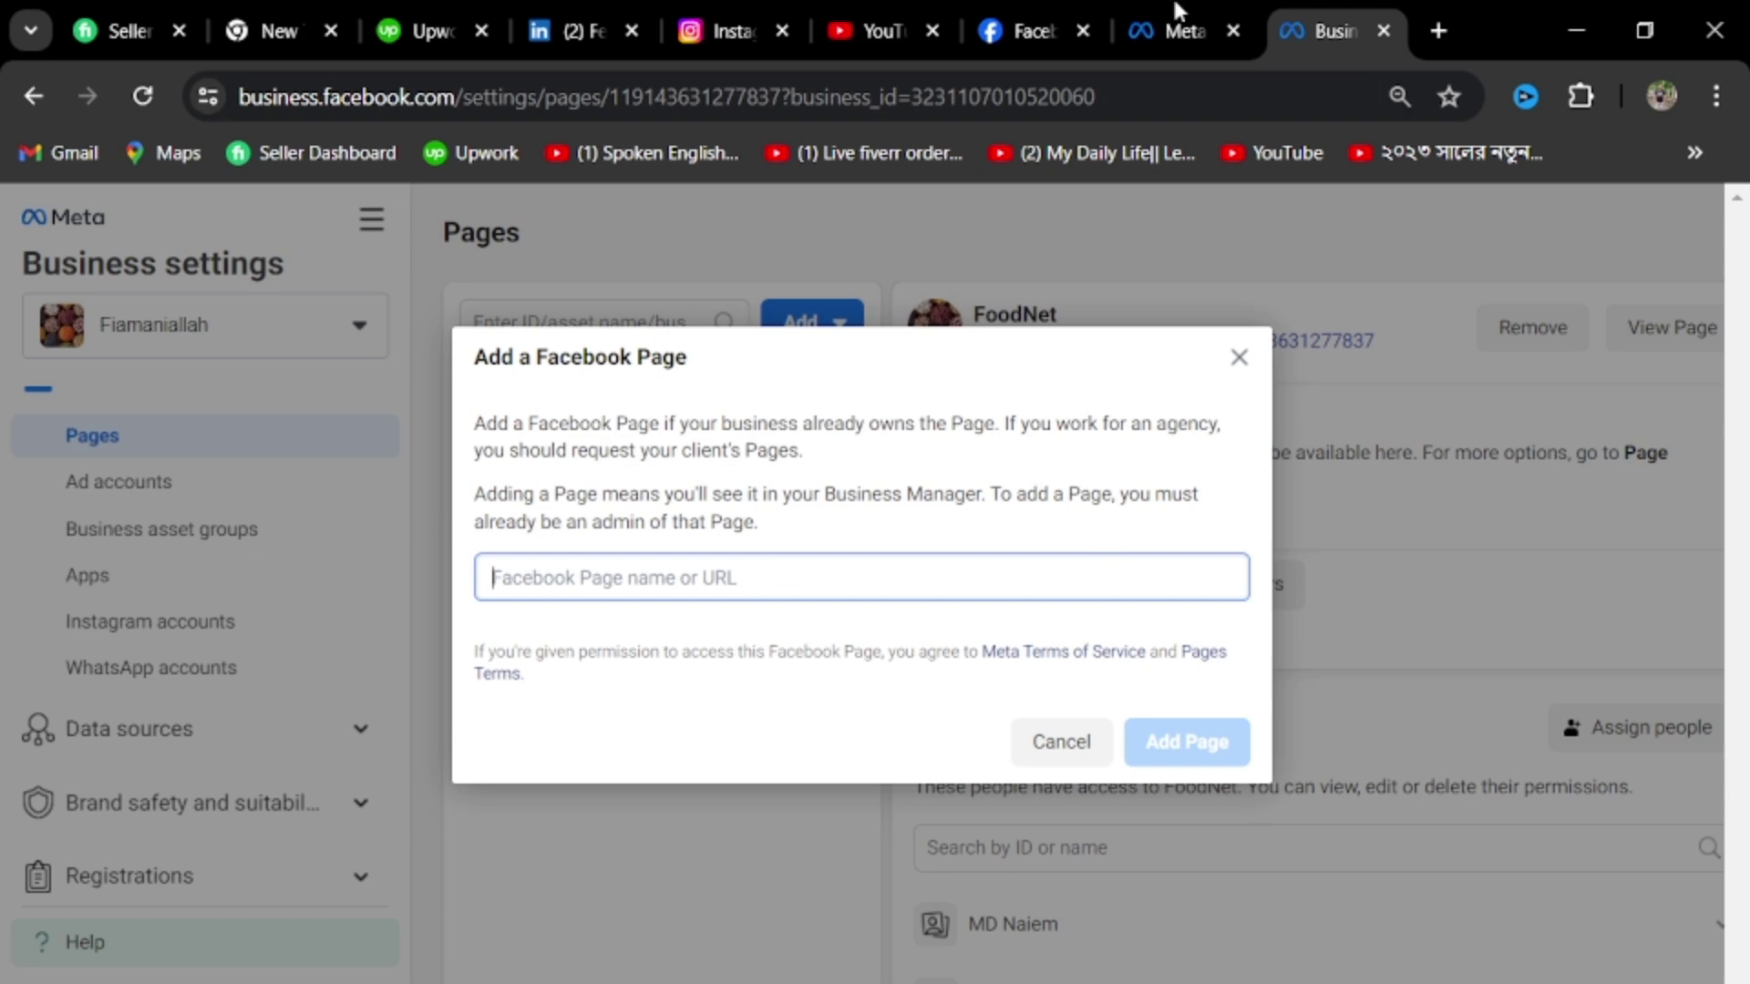
{"action": "left_click", "coordinate": [1025, 31]}
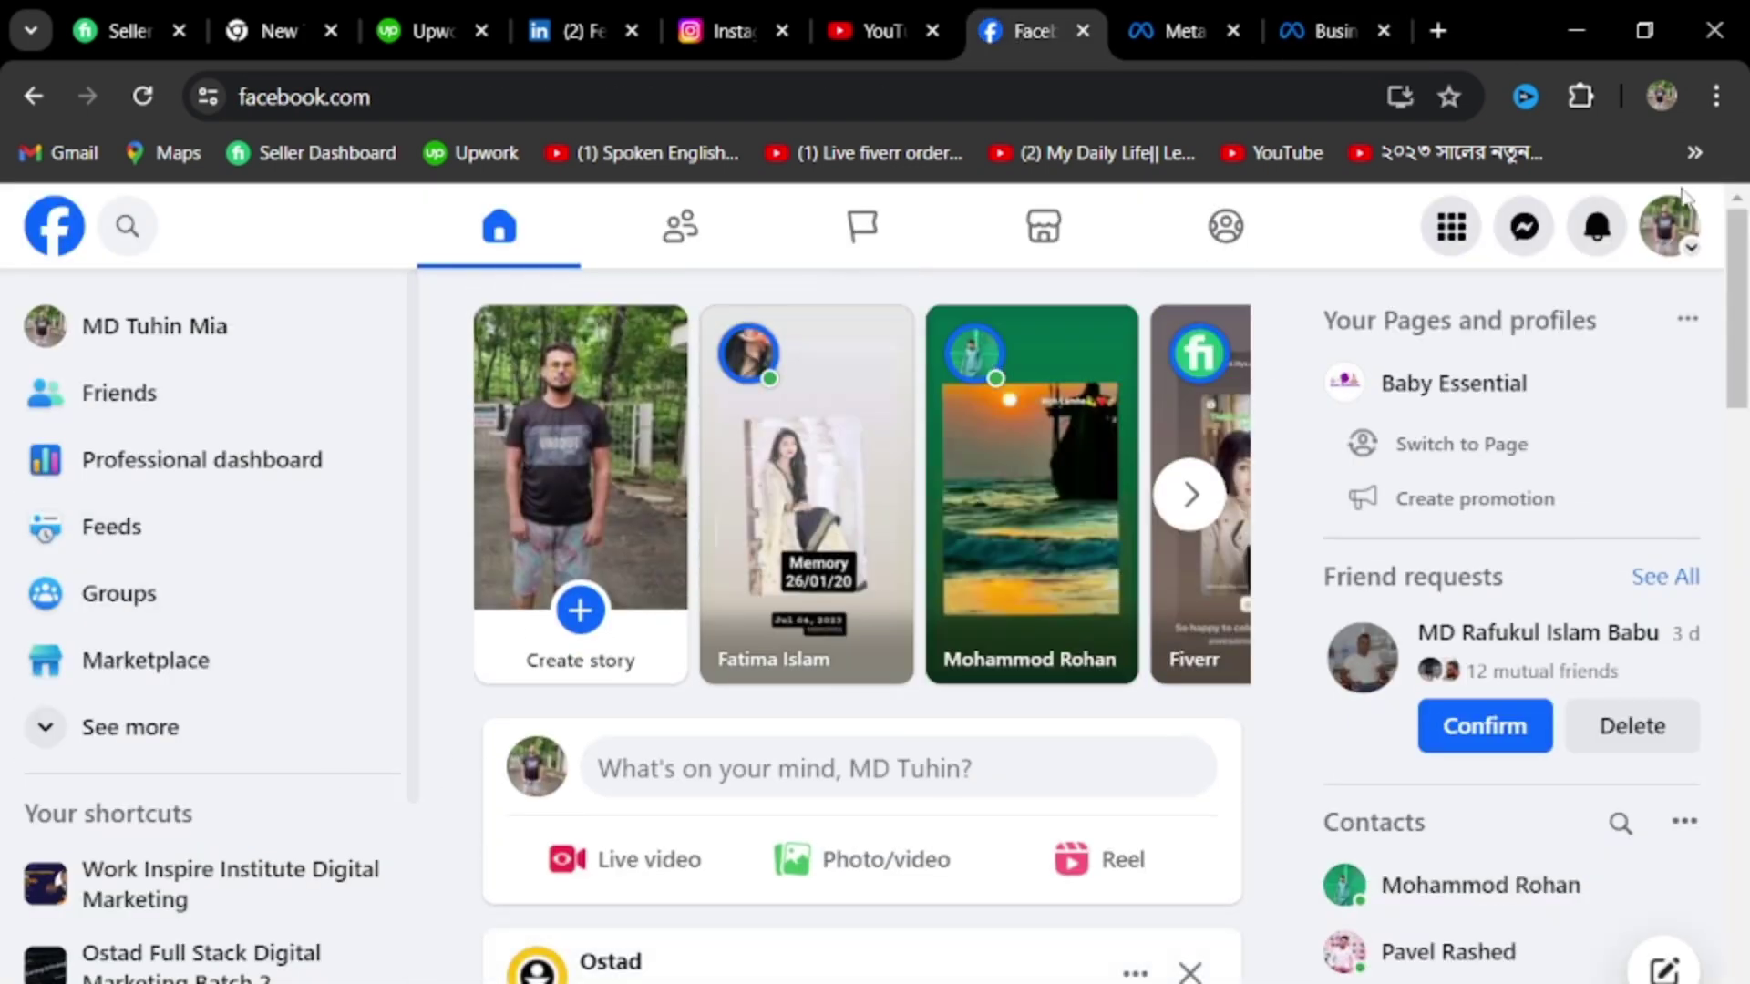
Switch to the Work inspire page profile, copy its page URL, and return to Business settings
{"action": "left_click", "coordinate": [1668, 226]}
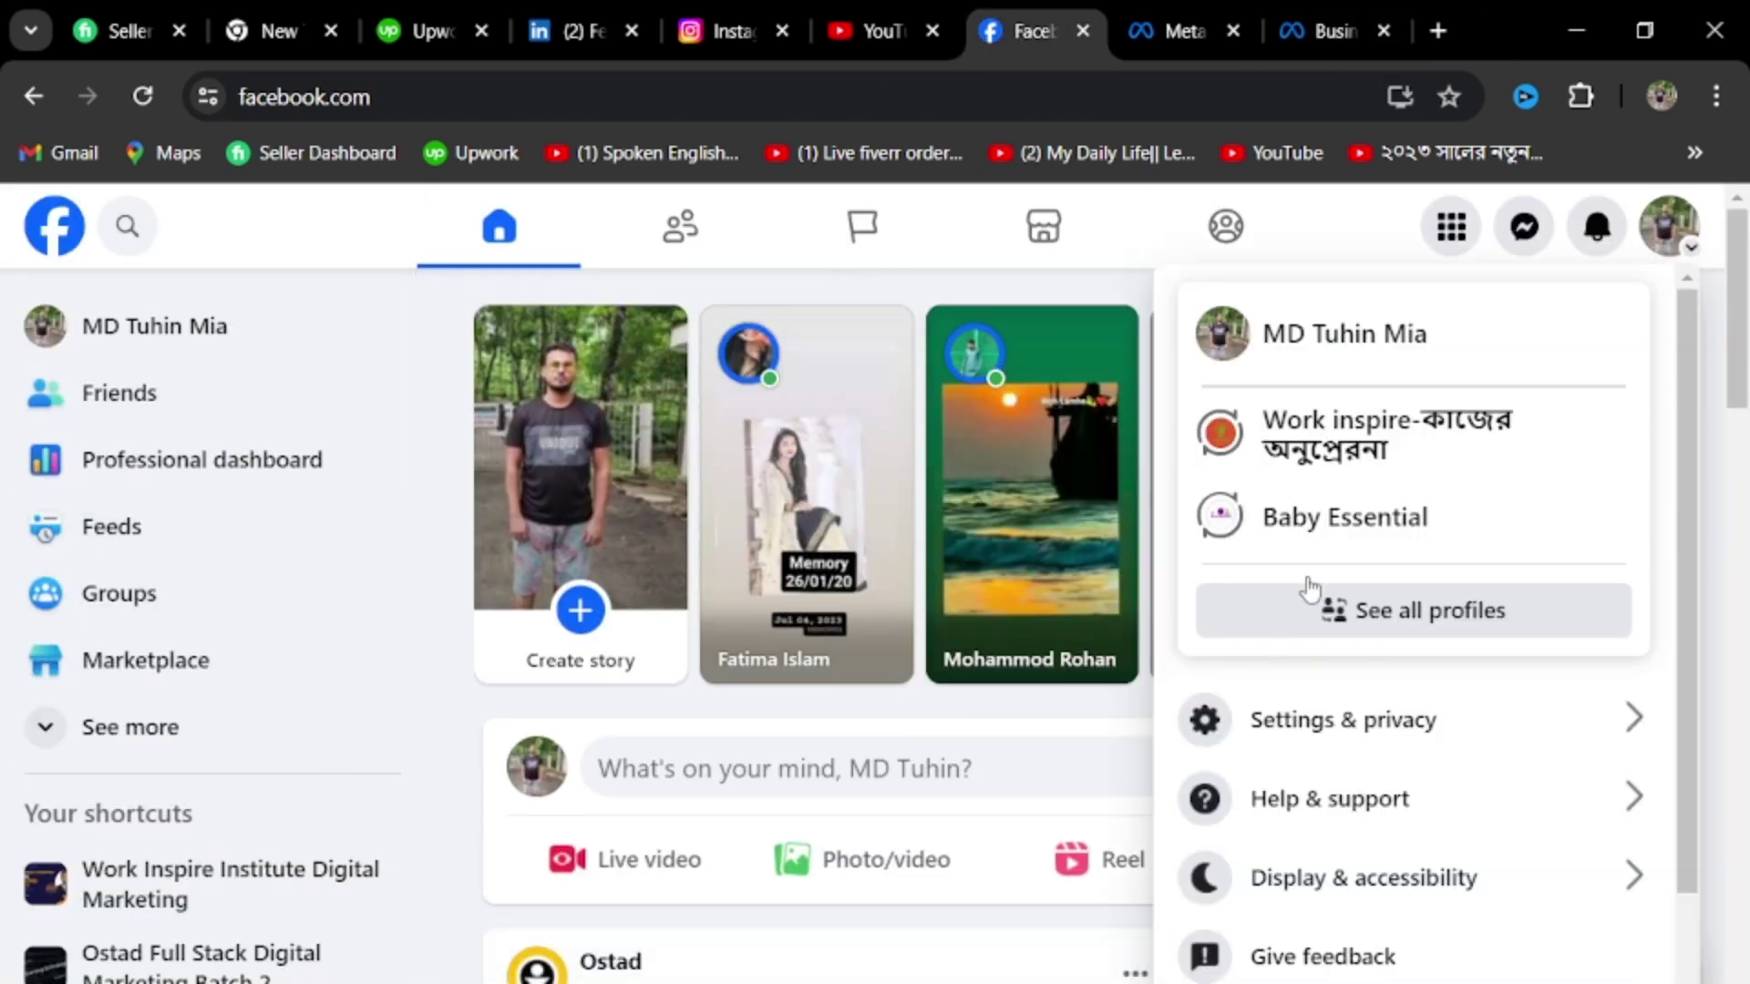
{"action": "left_click", "coordinate": [1381, 447]}
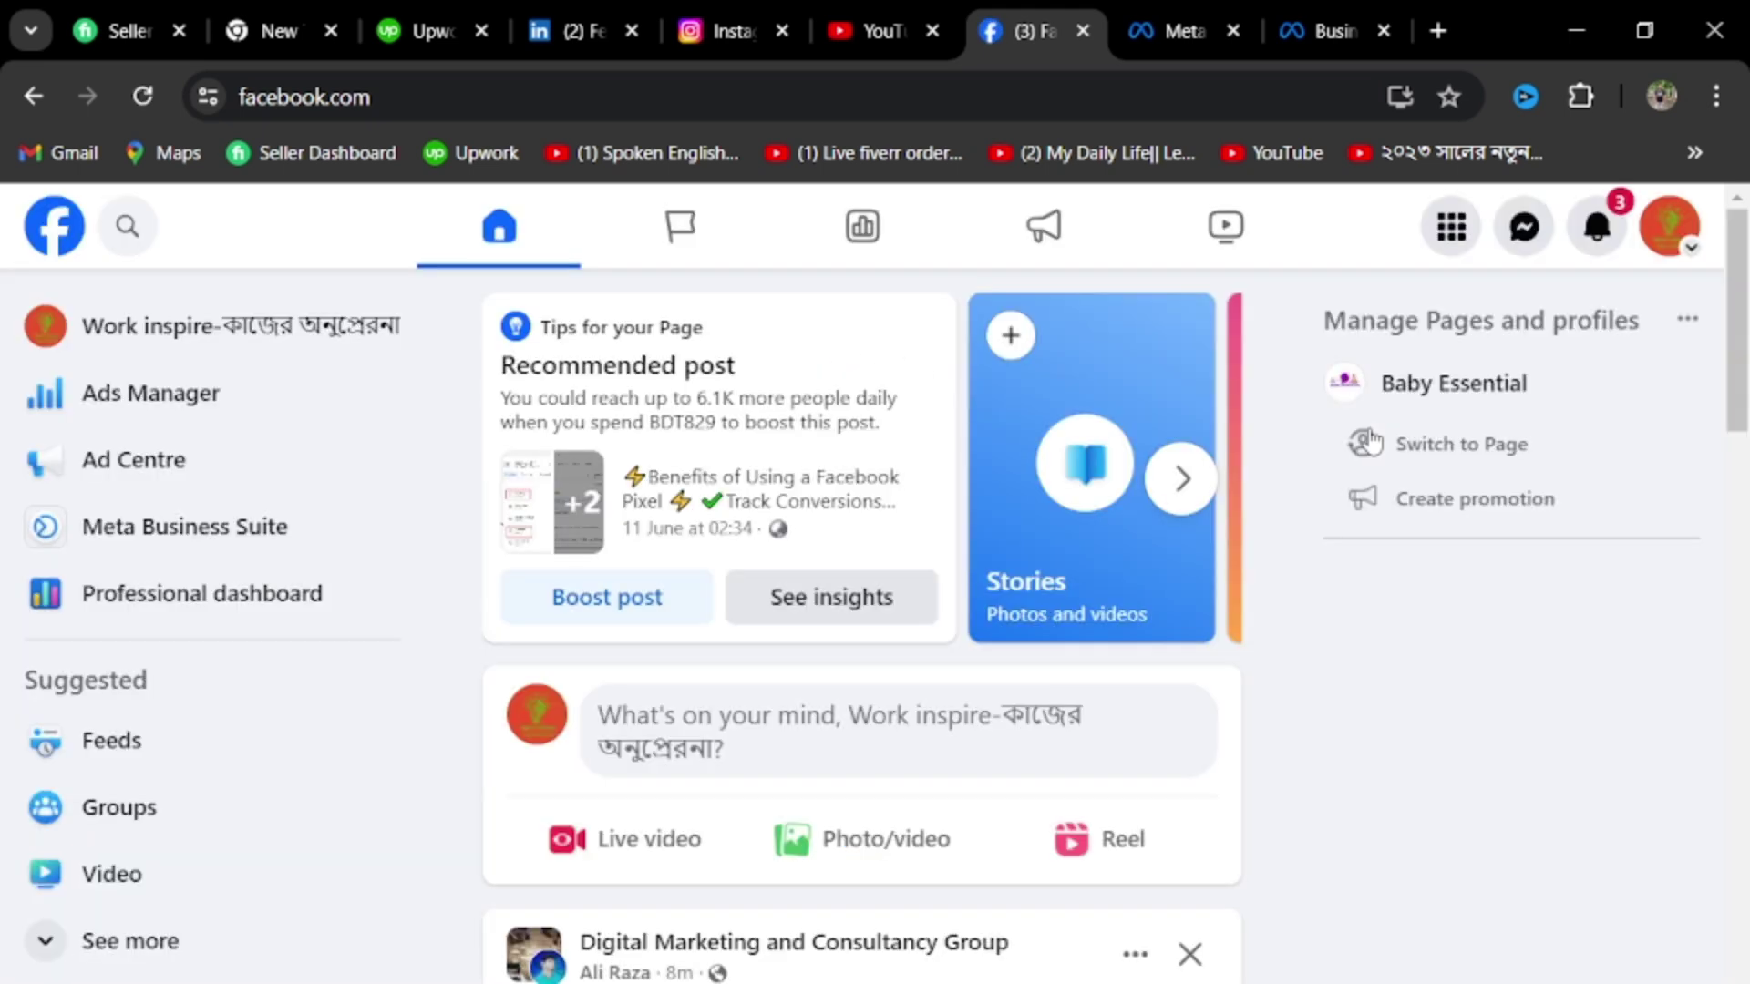
{"action": "left_click", "coordinate": [150, 351]}
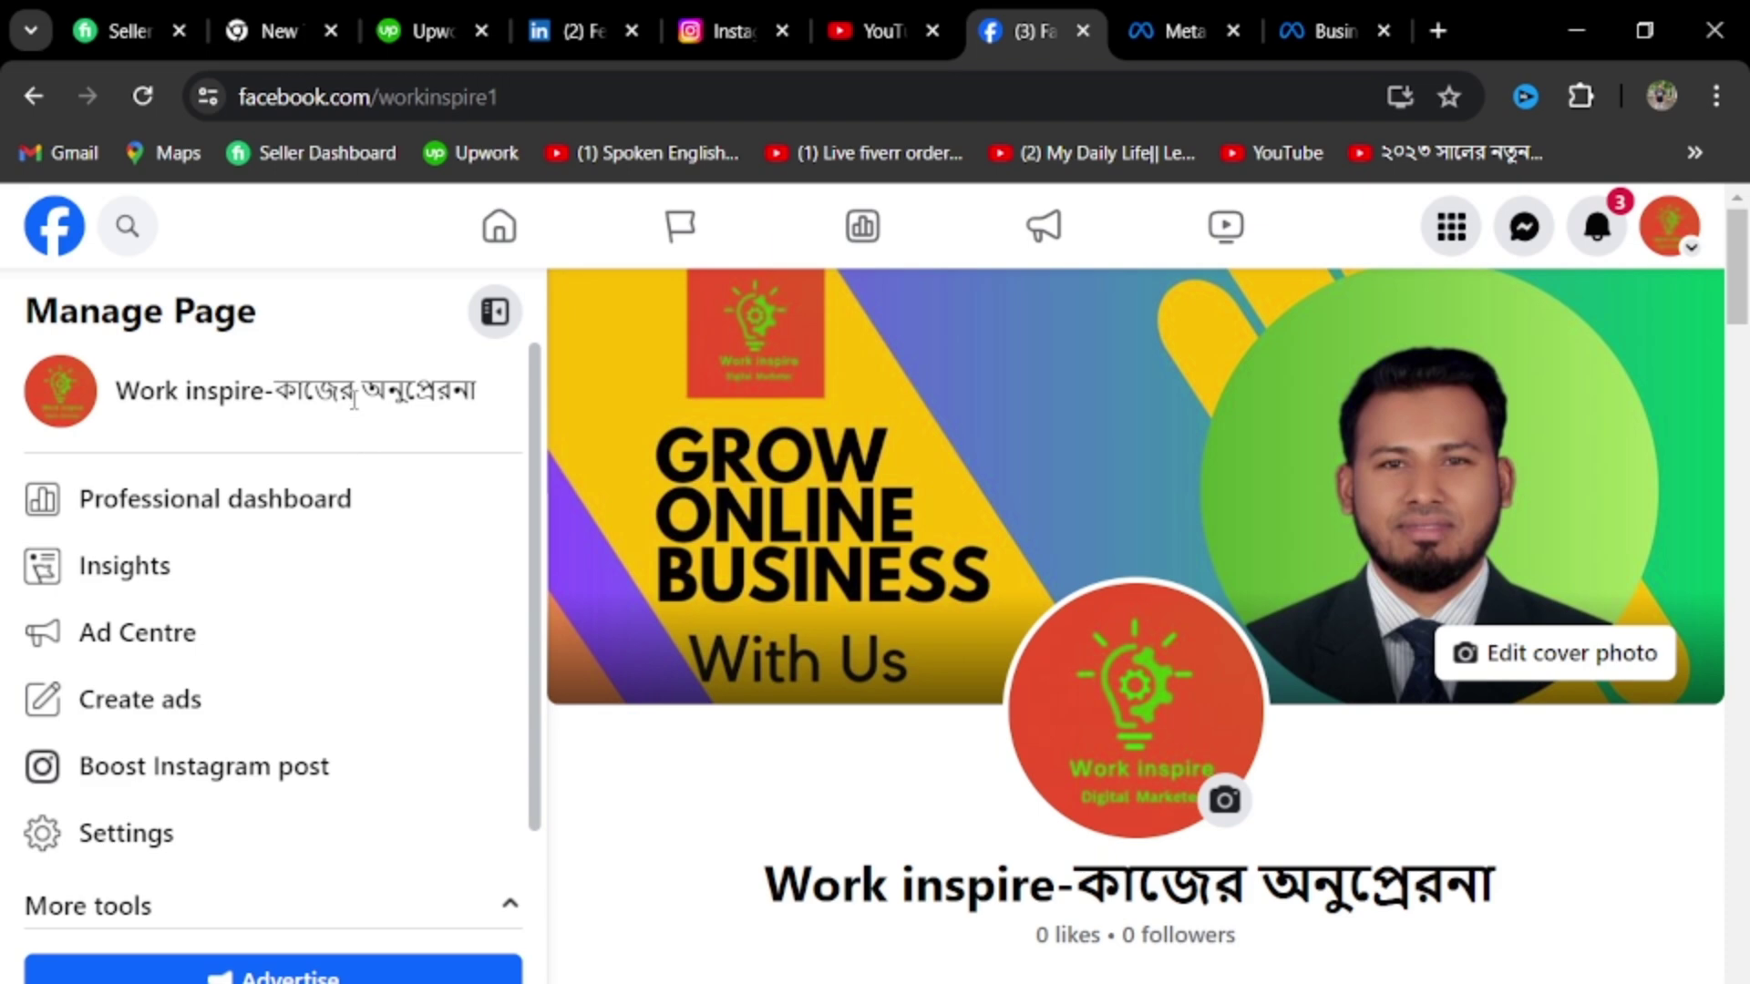
{"action": "scroll", "coordinate": [354, 407], "scroll_direction": "down", "scroll_amount": 1}
{"action": "scroll", "coordinate": [353, 415], "scroll_direction": "up", "scroll_amount": 1}
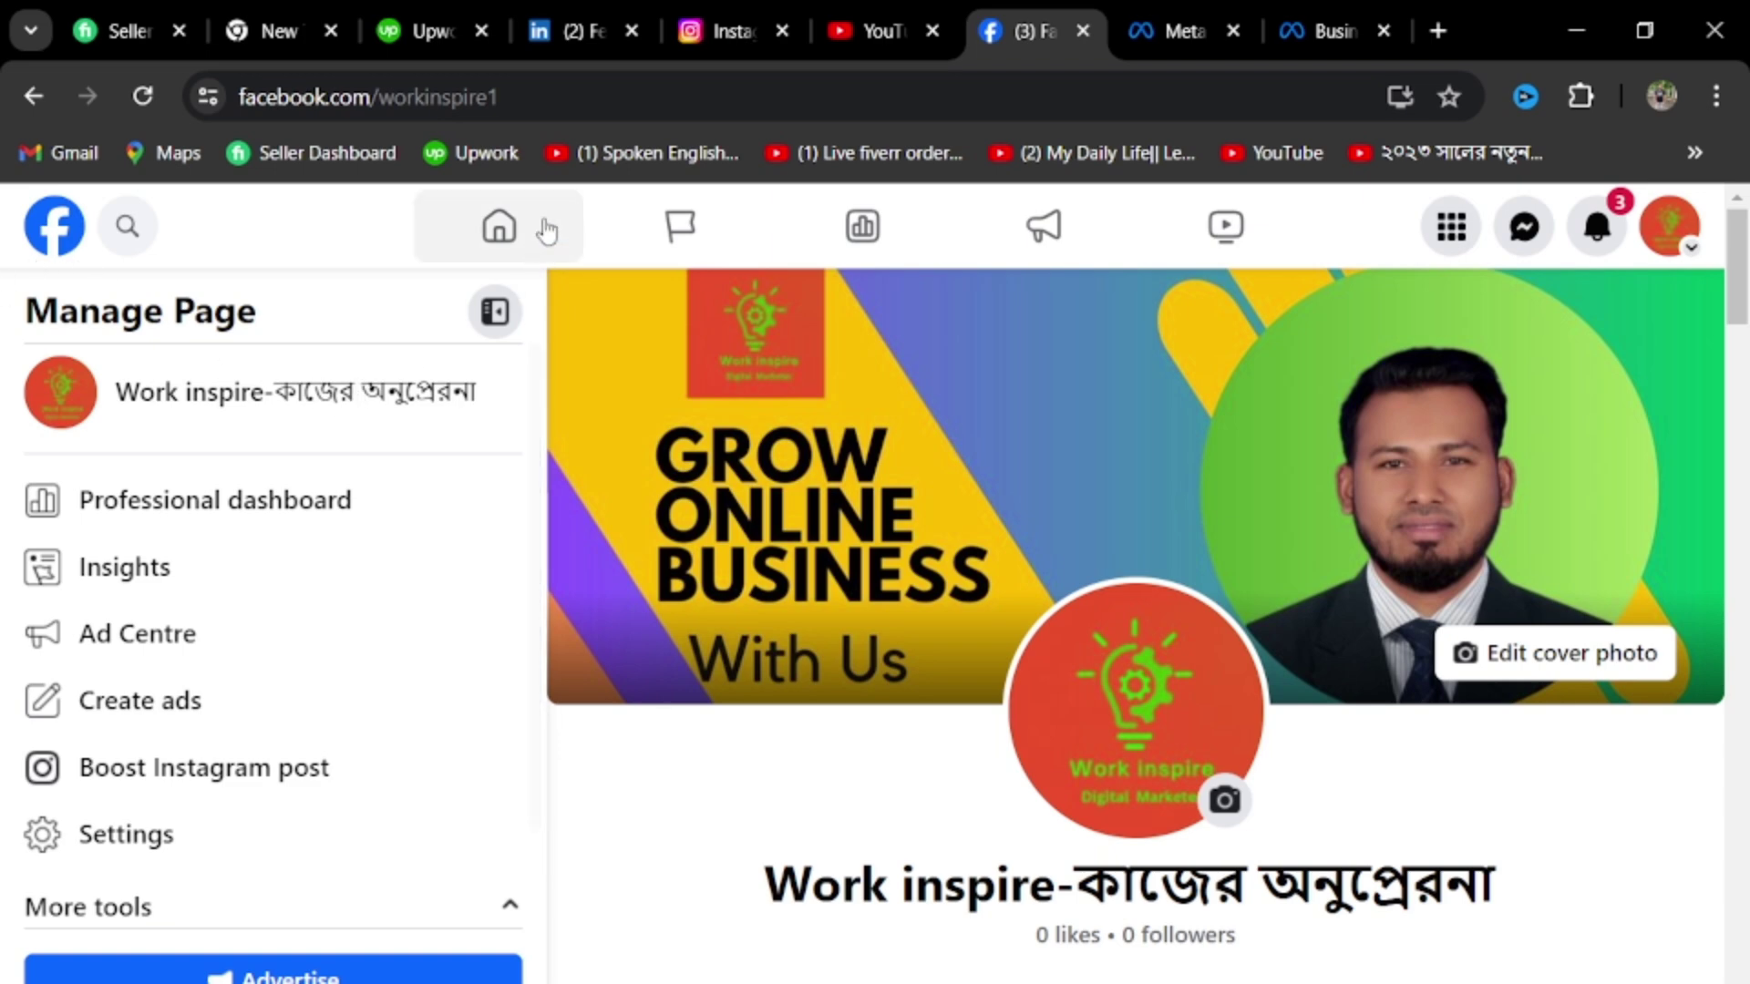
{"action": "left_click", "coordinate": [608, 91]}
{"action": "key", "text": "ctrl+c"}
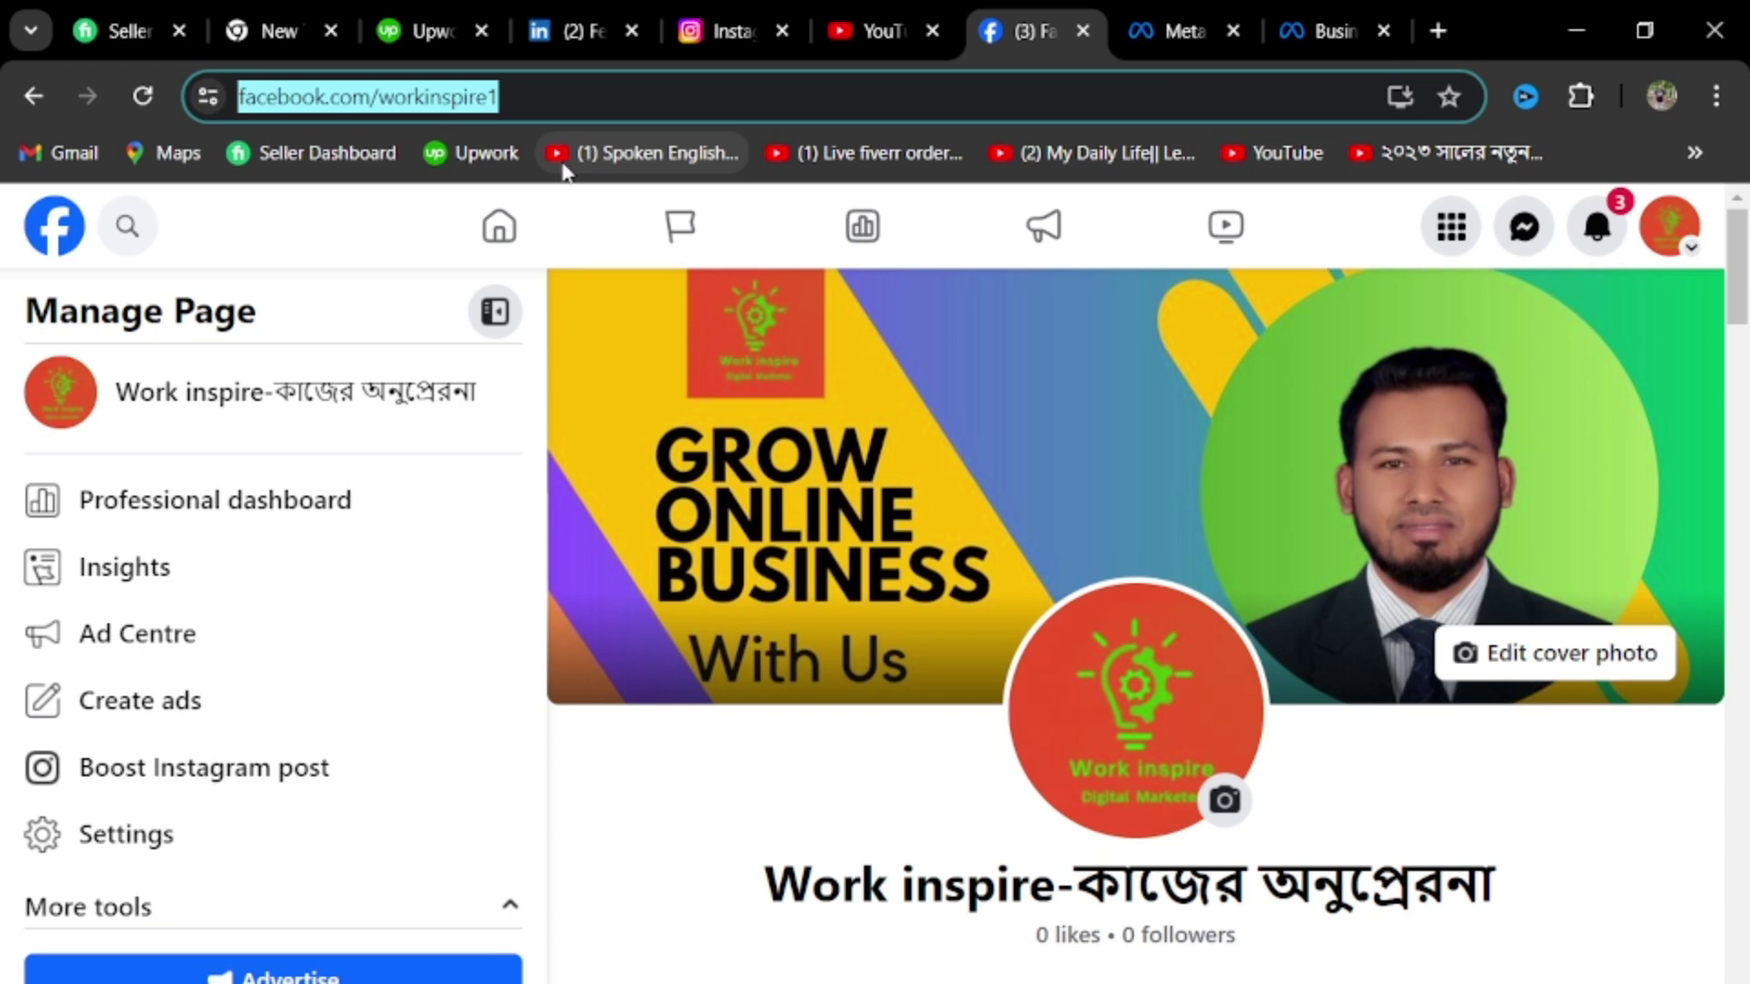
{"action": "left_click", "coordinate": [1289, 27]}
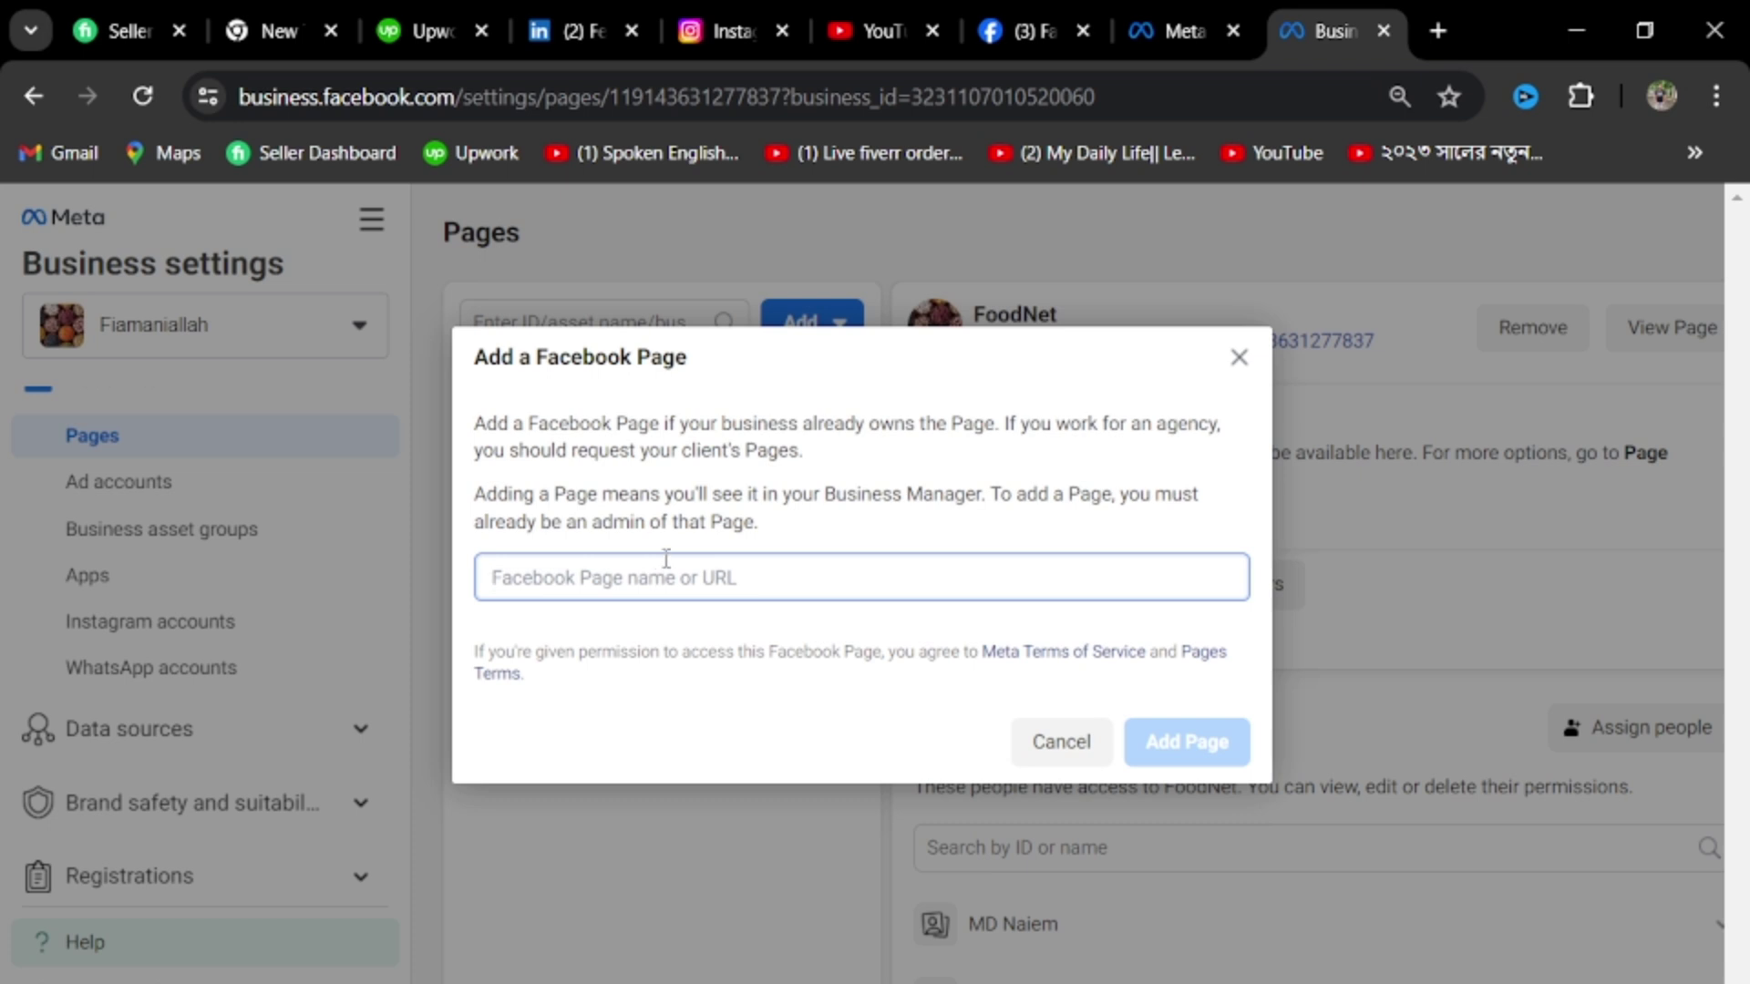
Paste the Work inspire URL, pick its suggestion, and add the page to the business
{"action": "key", "text": "ctrl+v"}
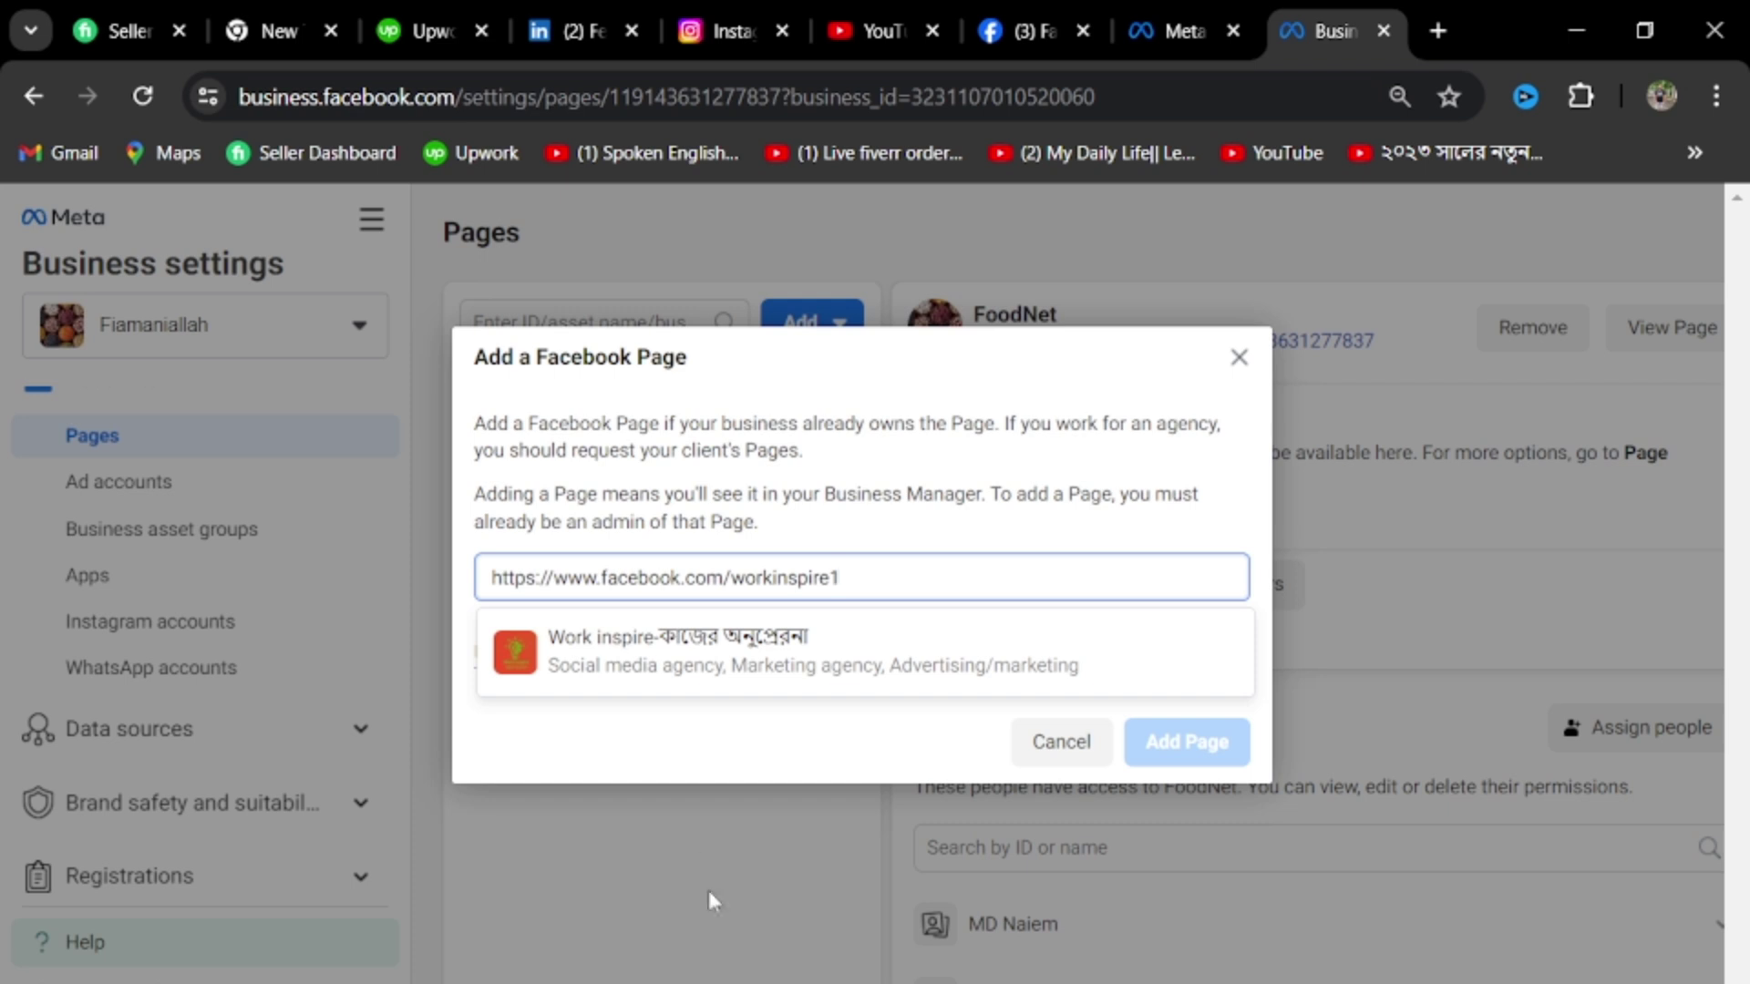
{"action": "left_click", "coordinate": [704, 657]}
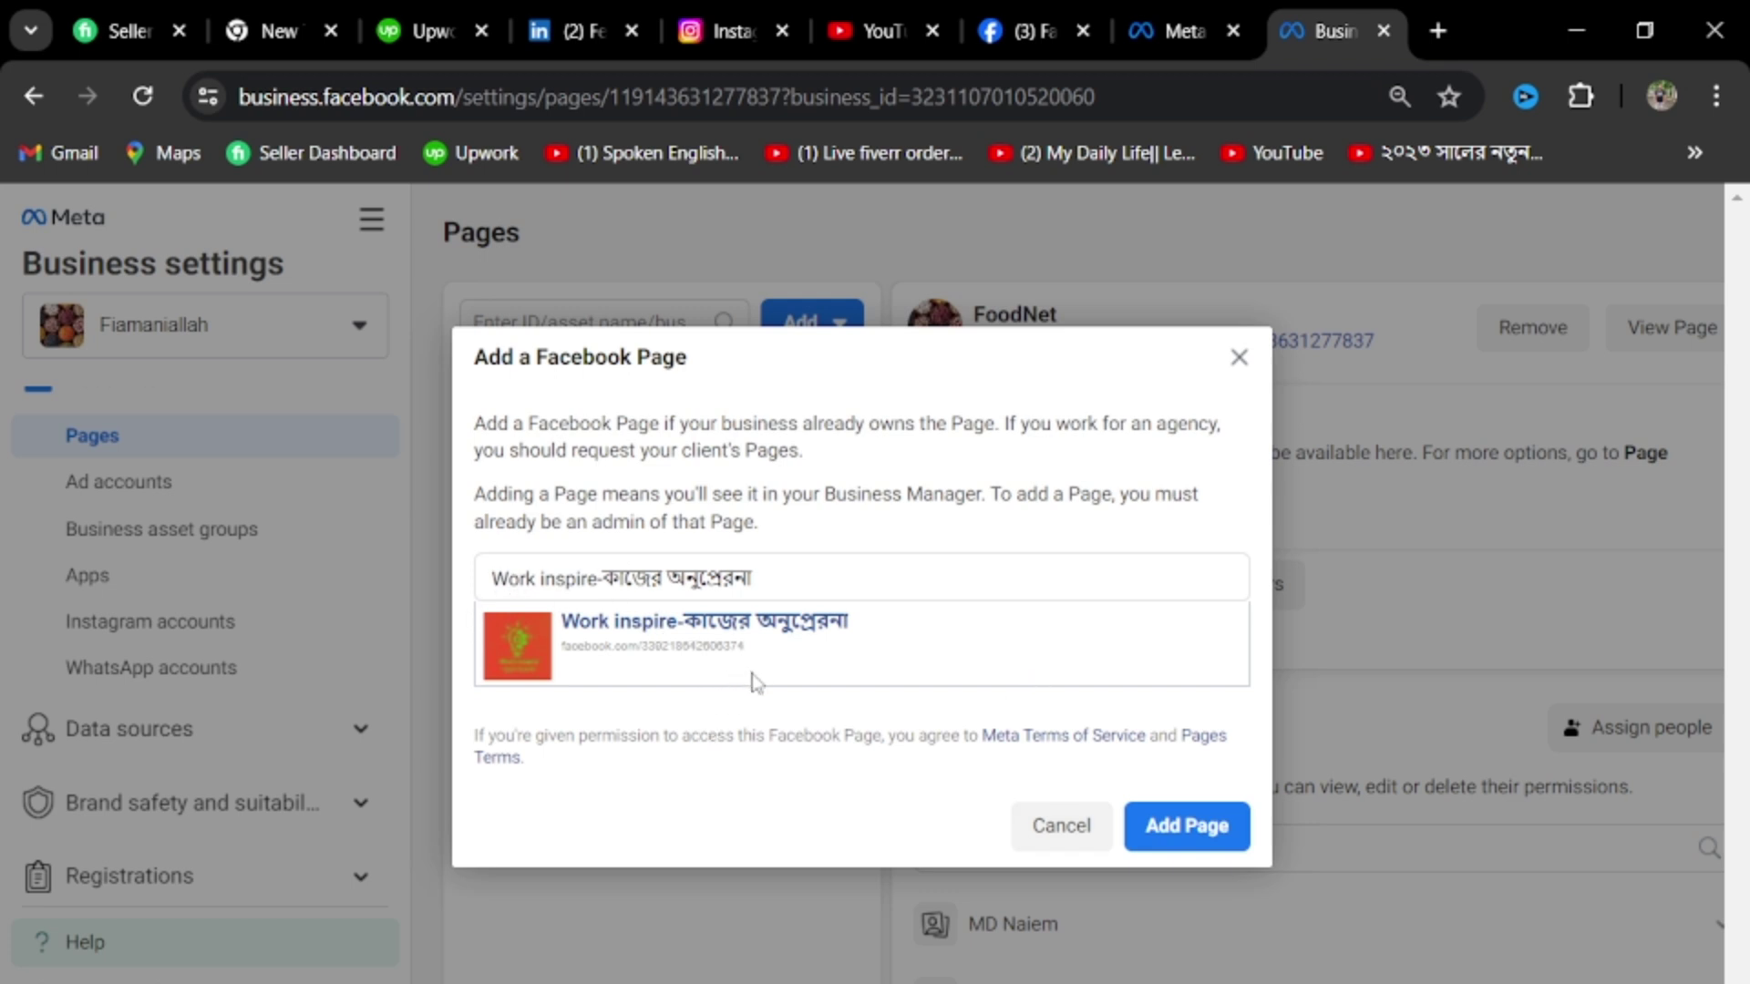
{"action": "left_click", "coordinate": [1183, 837]}
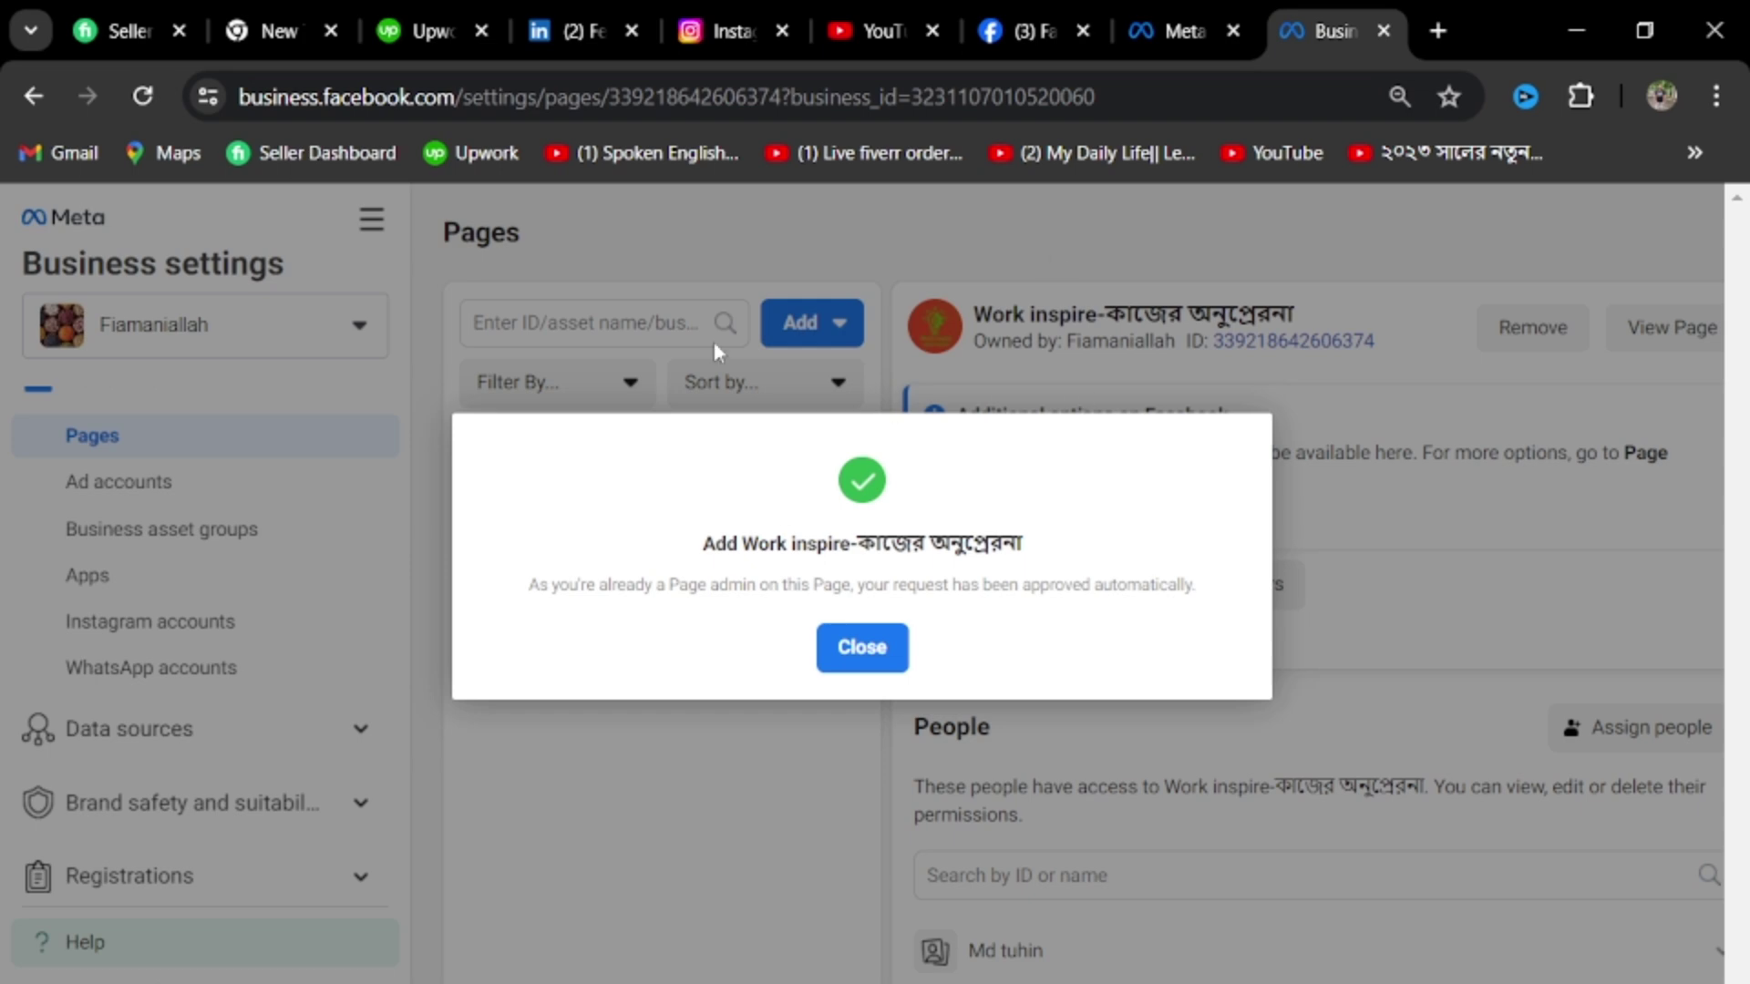
{"action": "left_click", "coordinate": [855, 658]}
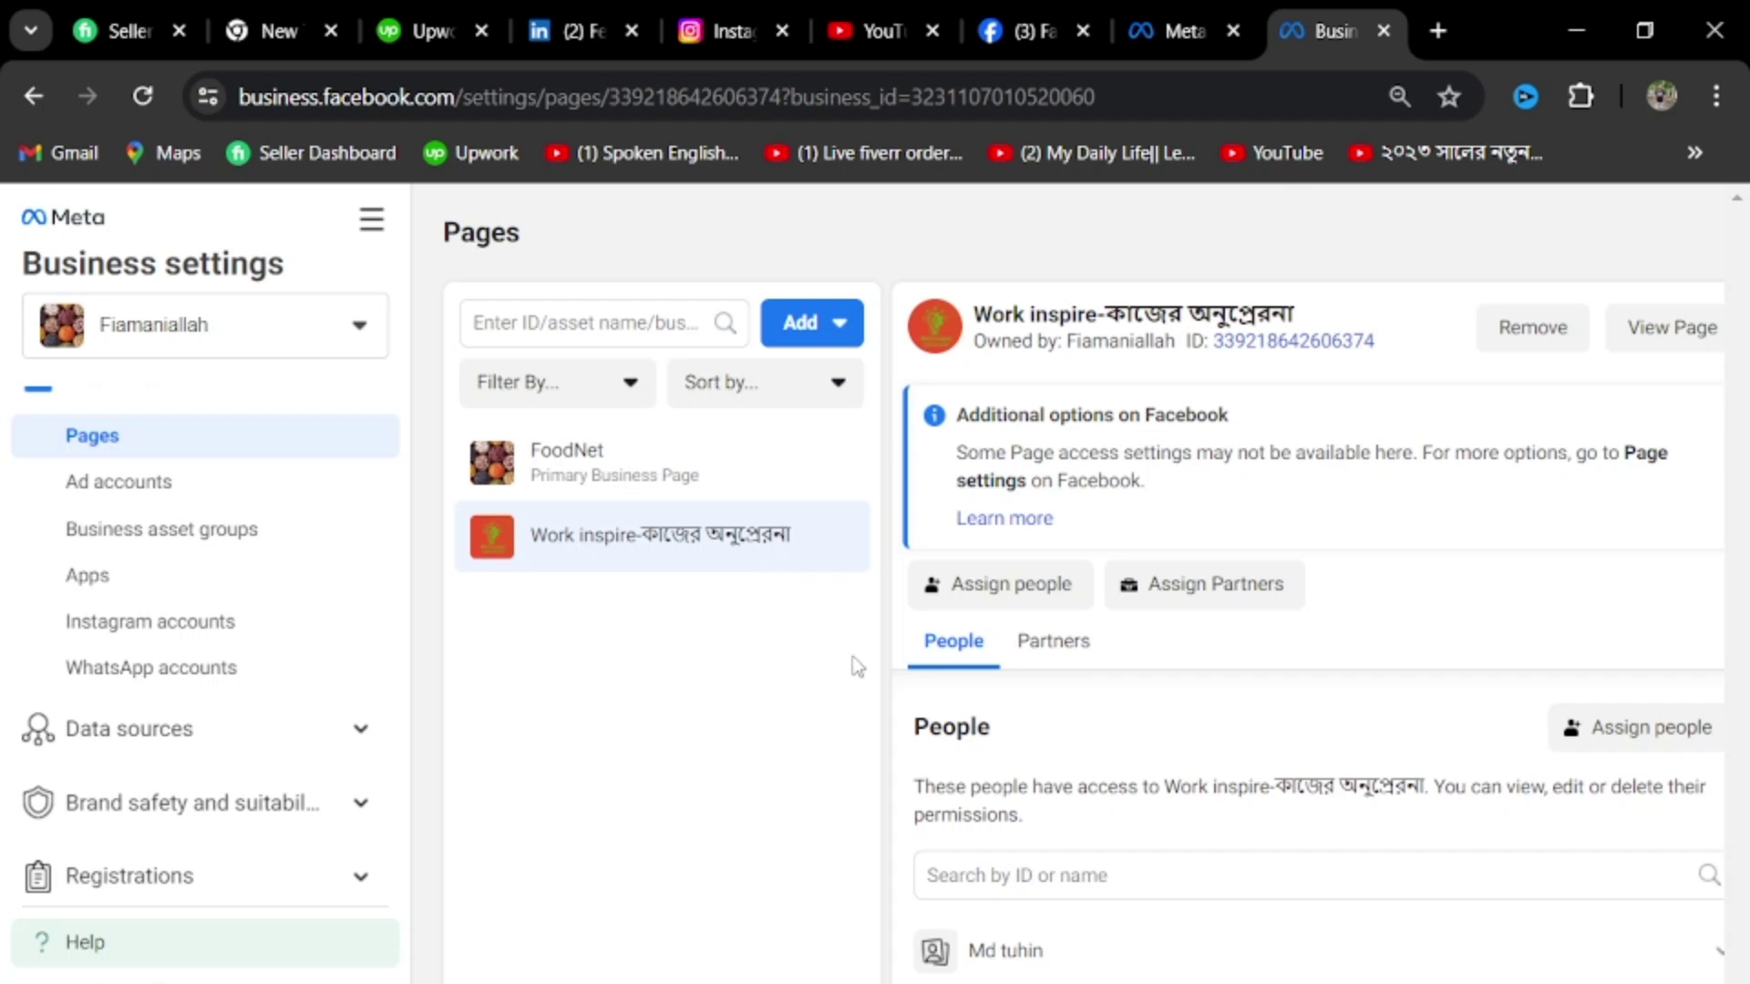
{"action": "left_click", "coordinate": [602, 460]}
Compare the FoodNet and Work inspire page details, then show the Add options for pages
{"action": "left_click", "coordinate": [651, 536]}
{"action": "left_click", "coordinate": [683, 466]}
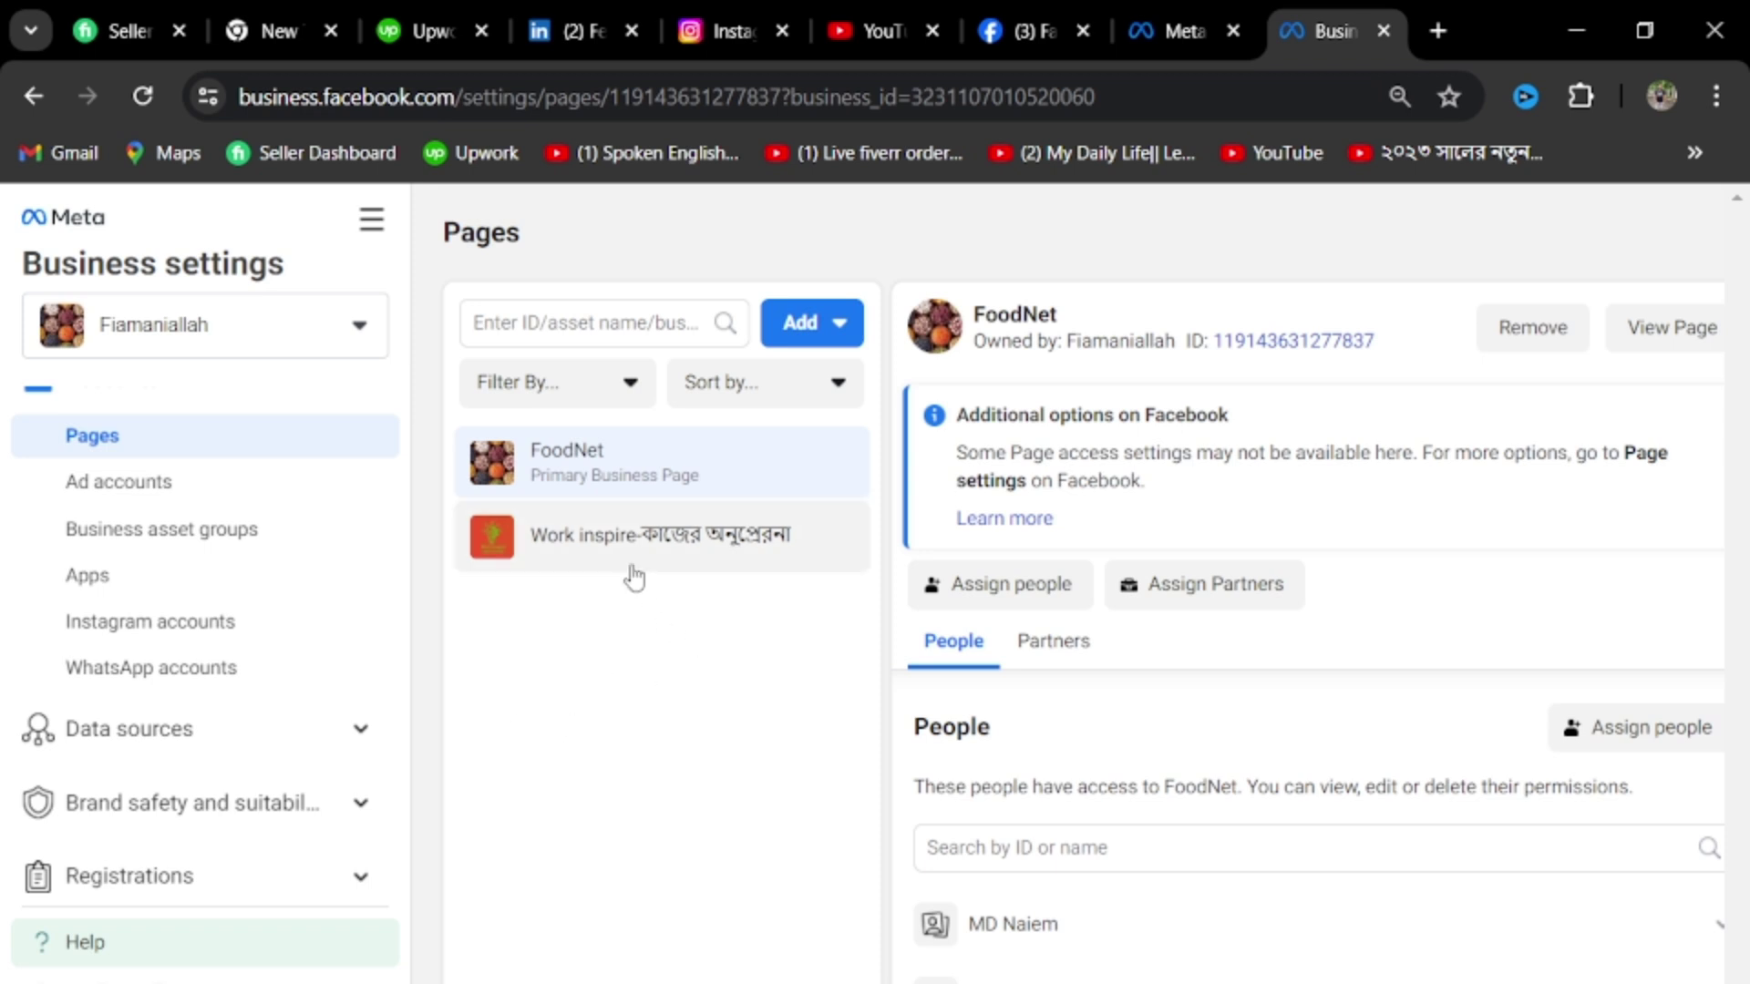
{"action": "scroll", "coordinate": [227, 638], "scroll_direction": "up", "scroll_amount": 3}
{"action": "left_click", "coordinate": [228, 713]}
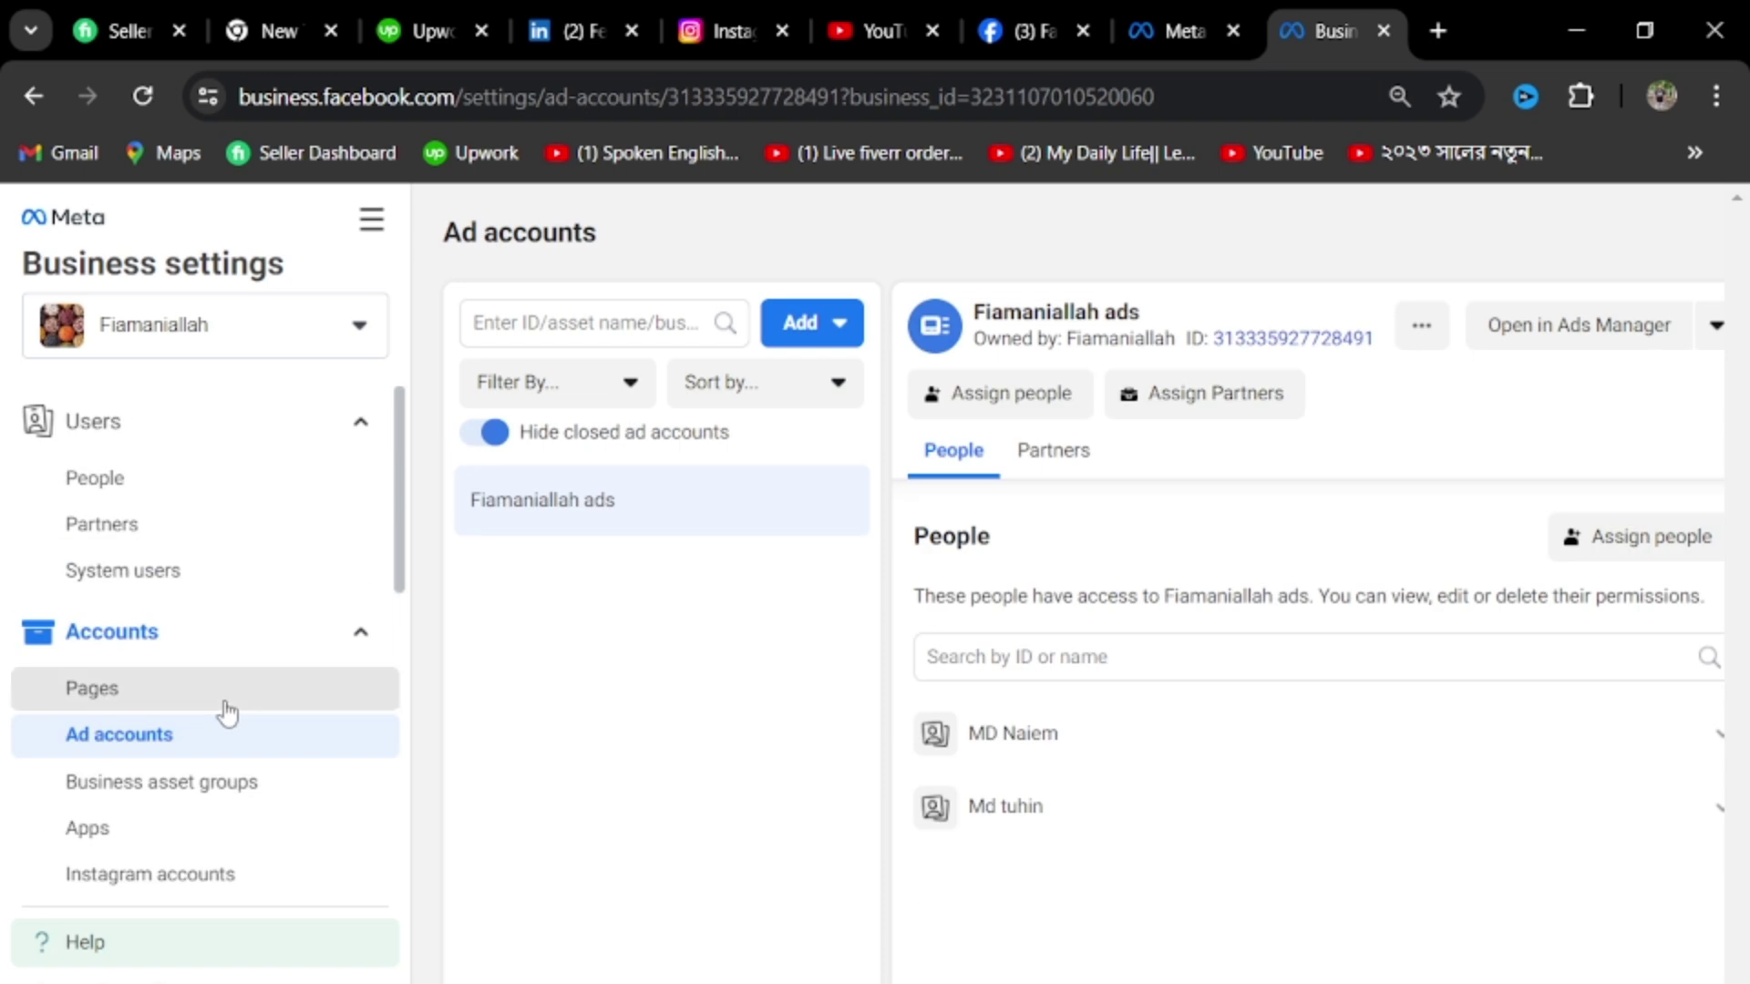
{"action": "left_click", "coordinate": [226, 700]}
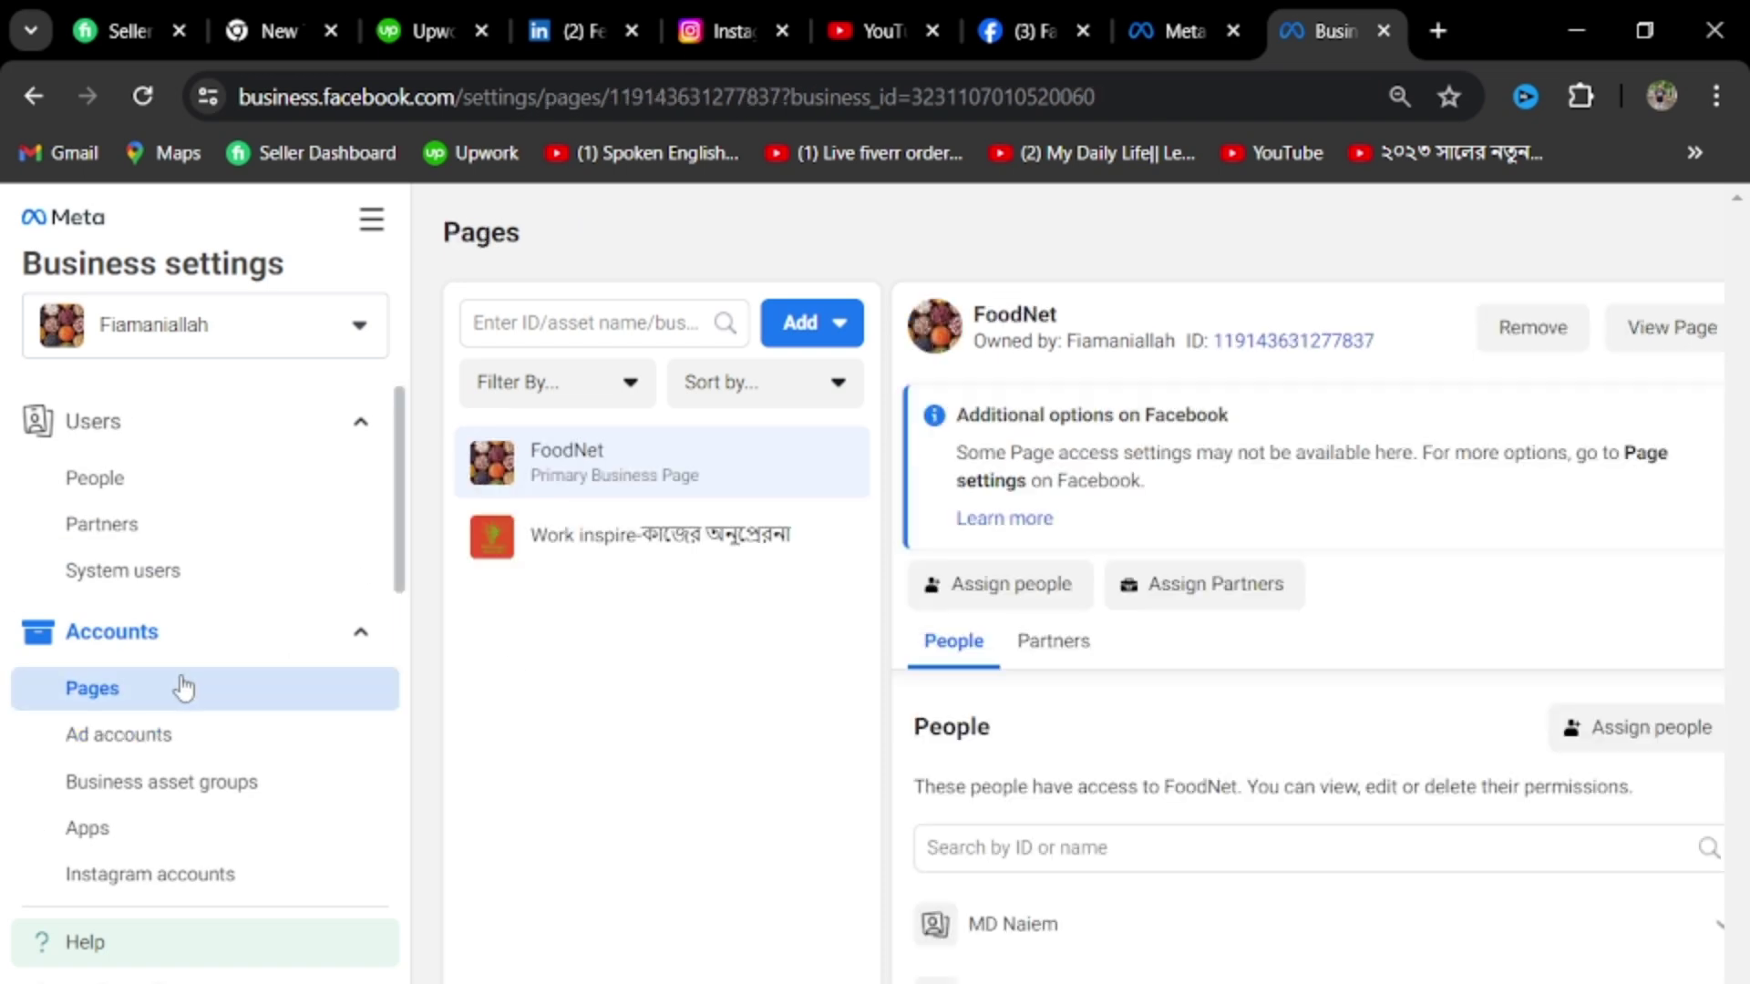
{"action": "left_click", "coordinate": [817, 323]}
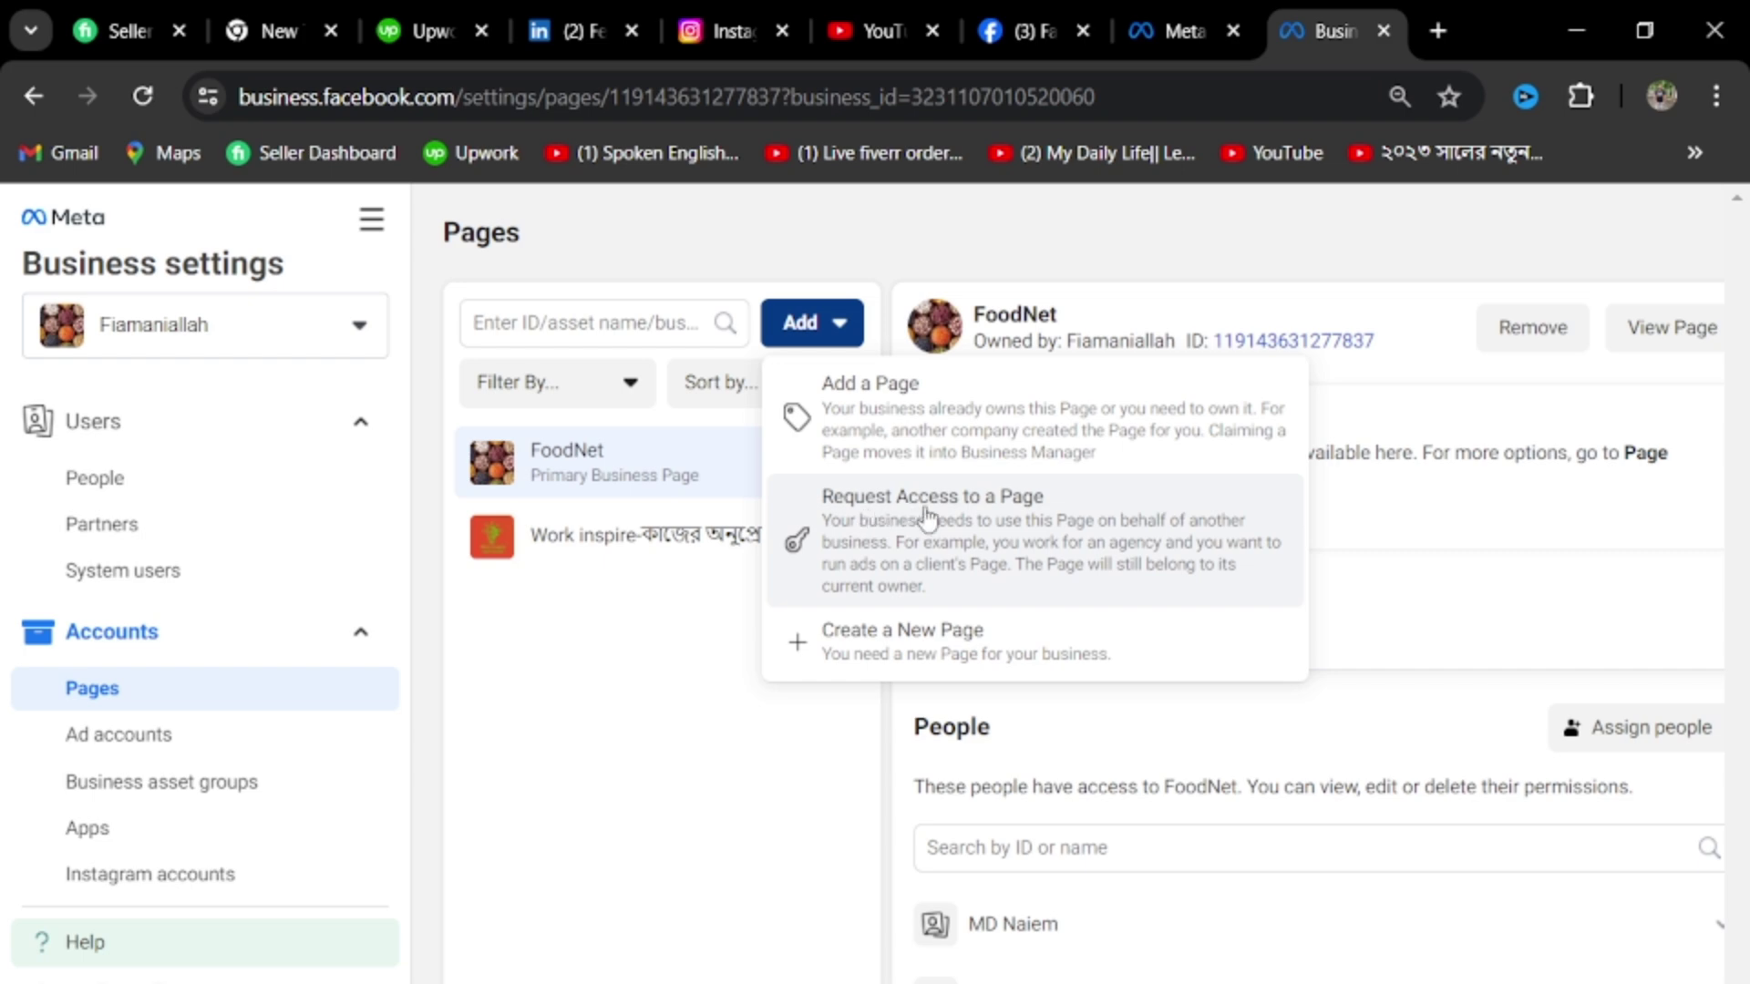
{"action": "left_click", "coordinate": [971, 531]}
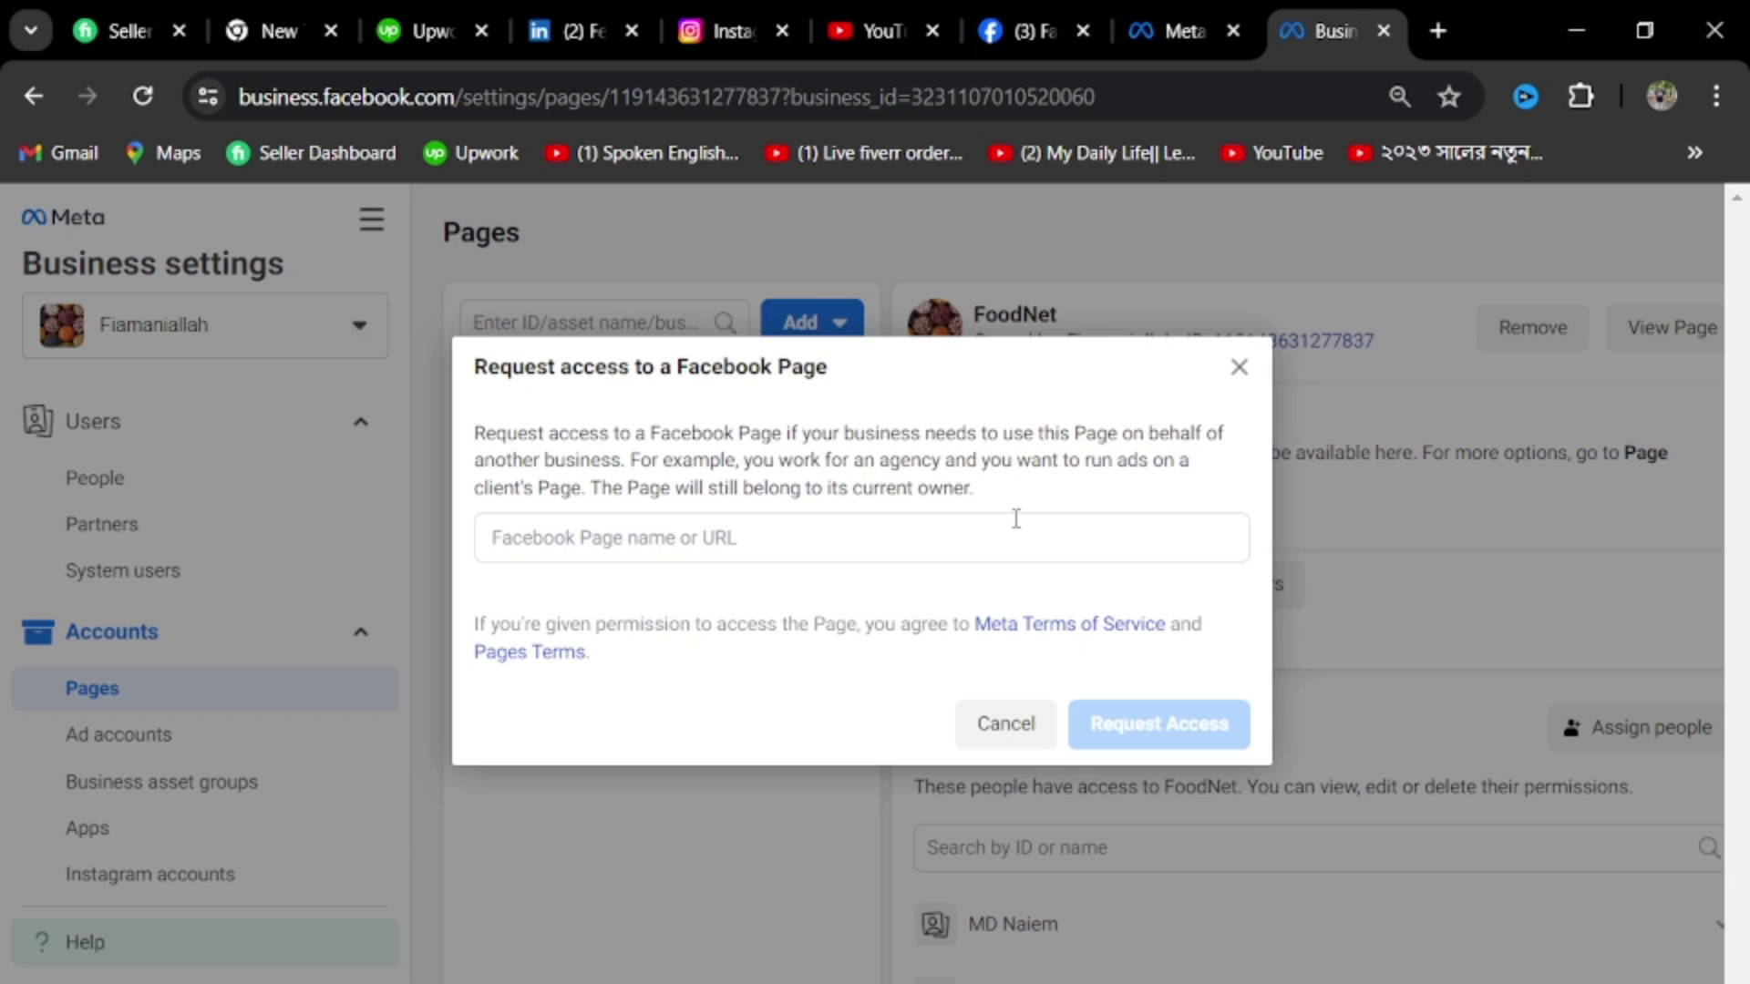
{"action": "left_click", "coordinate": [746, 539]}
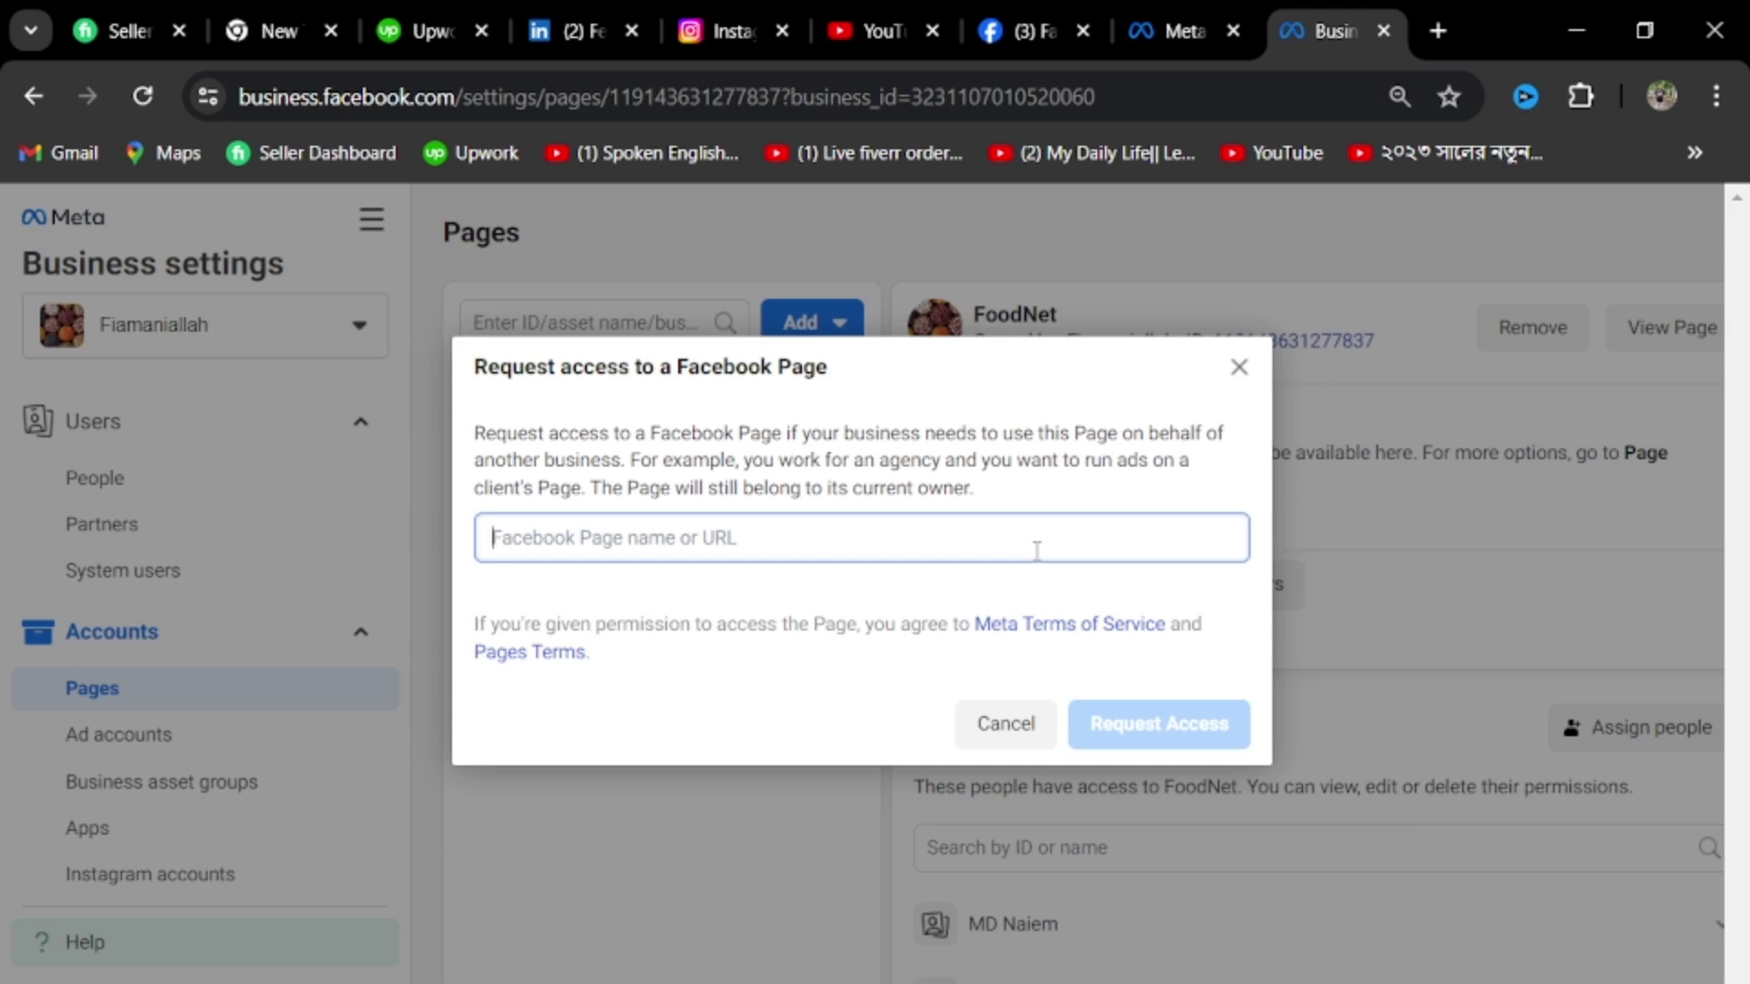
{"action": "left_click", "coordinate": [1002, 724]}
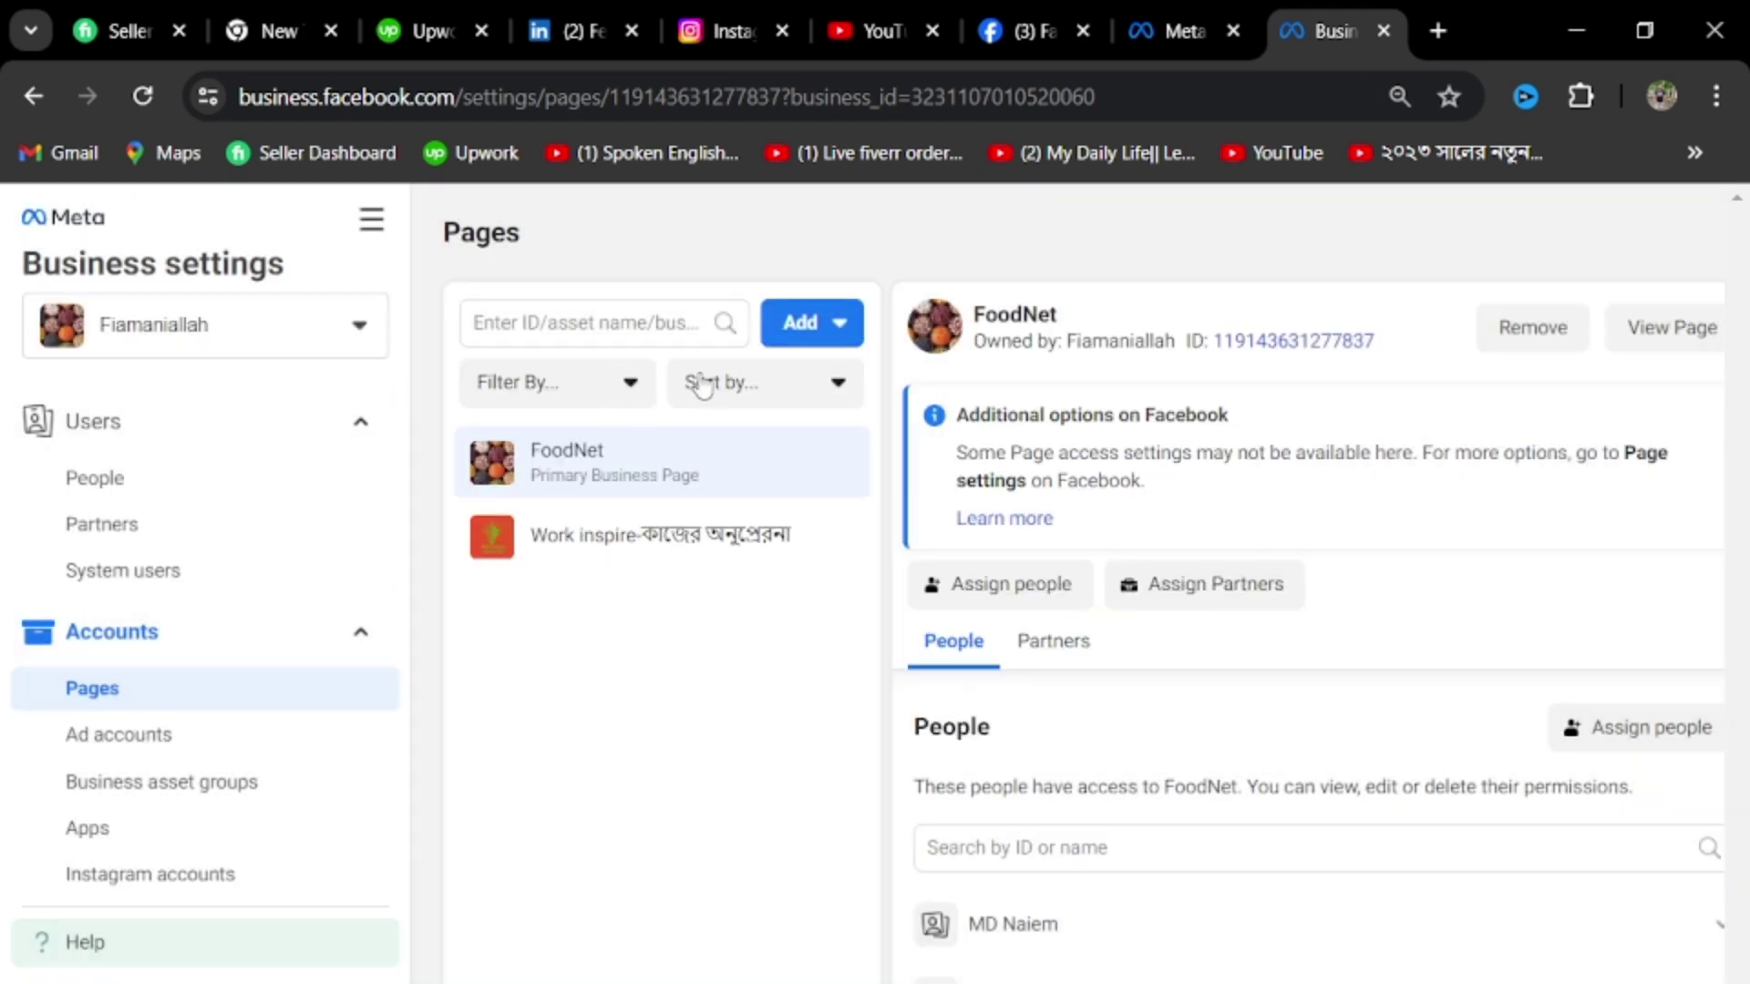
{"action": "left_click", "coordinate": [807, 323]}
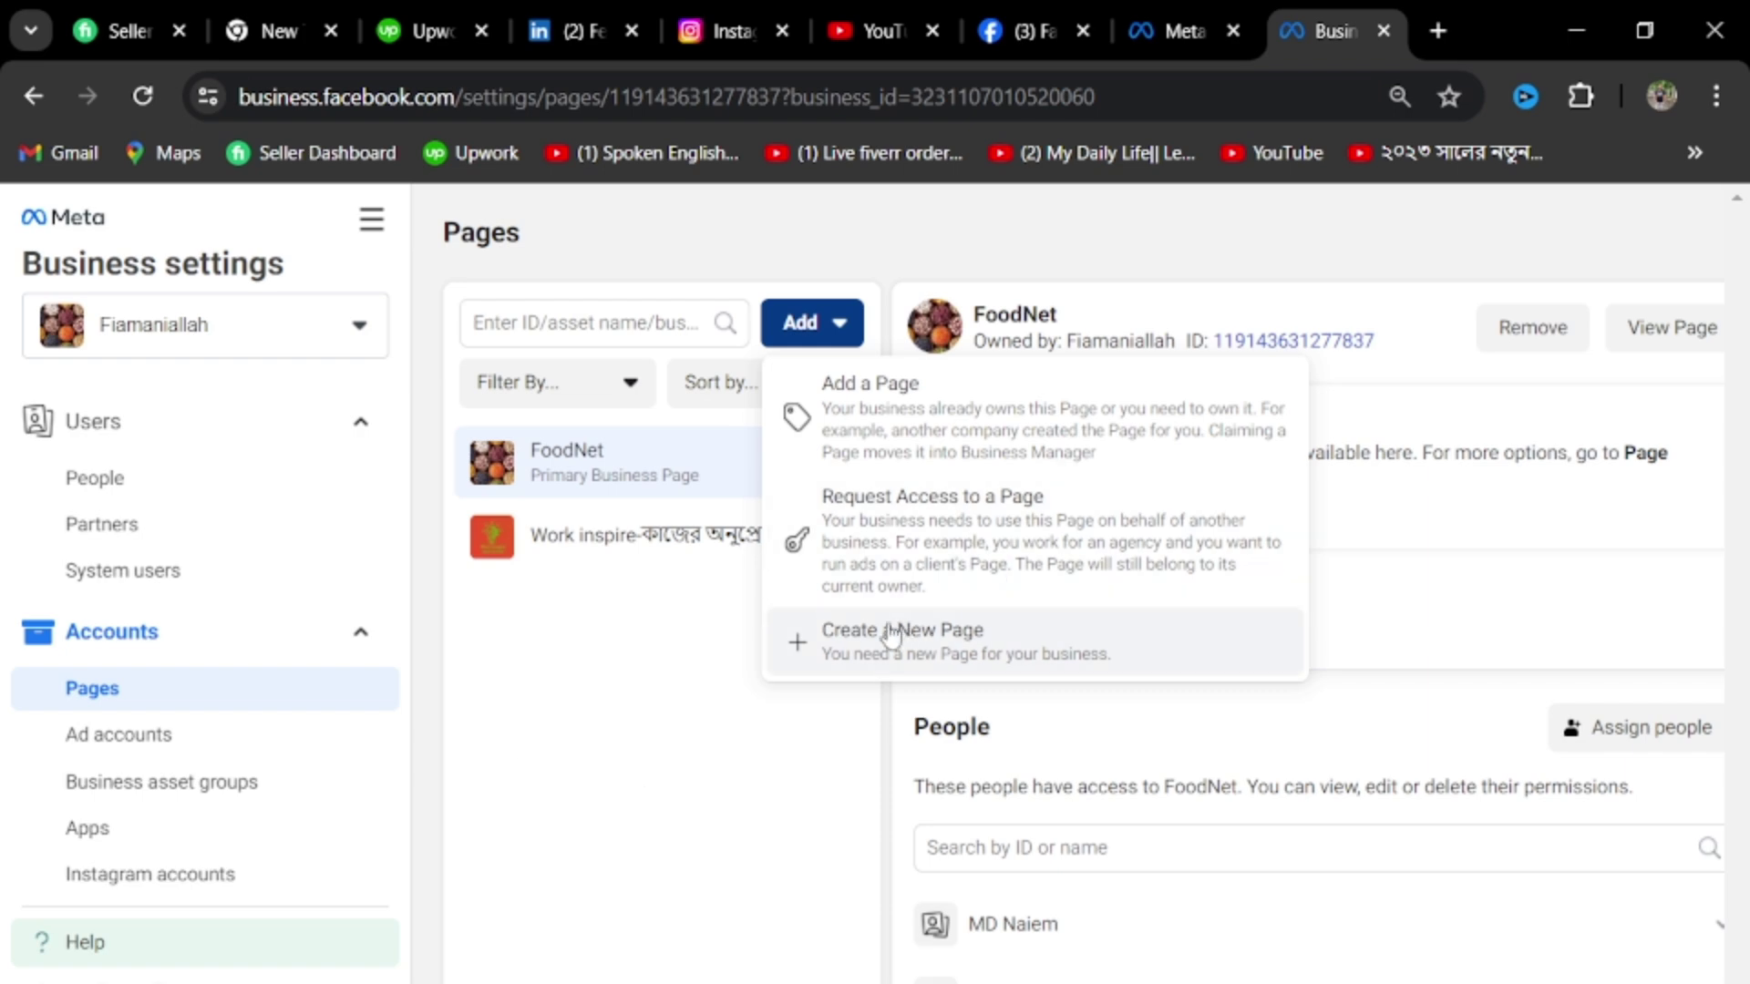
Preview the Create a New Page form, close it, and open the Ad accounts settings
{"action": "left_click", "coordinate": [965, 641]}
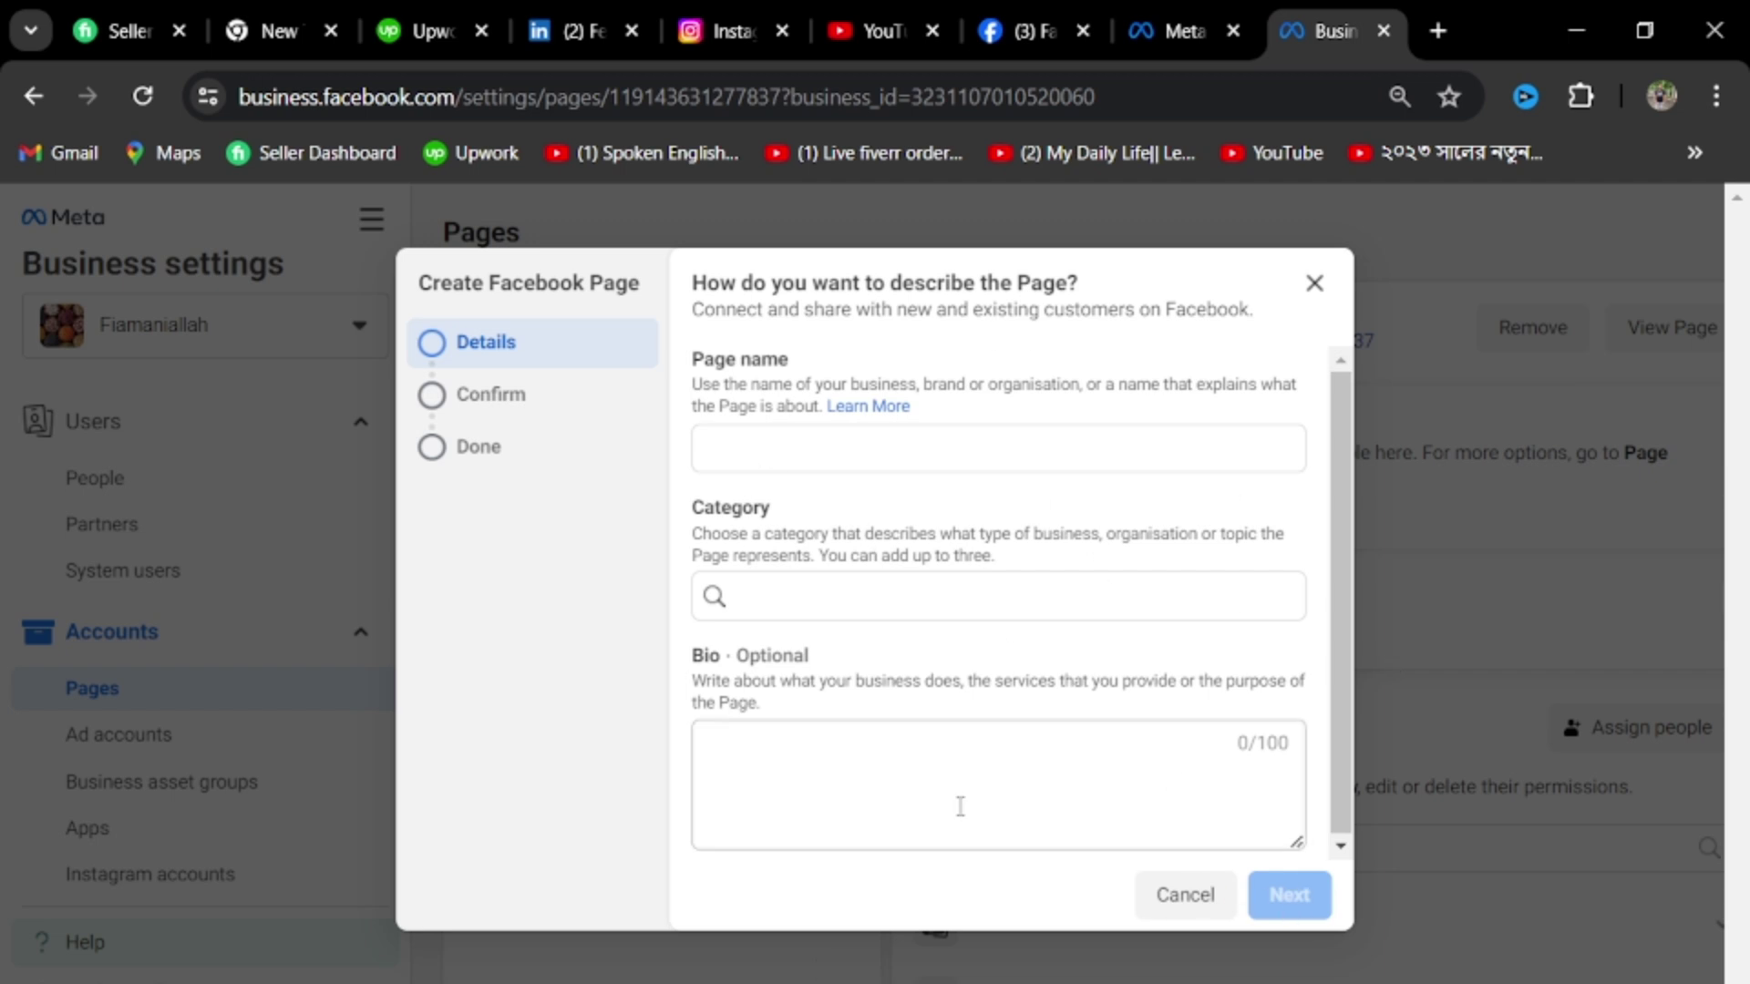
{"action": "left_click", "coordinate": [1317, 286]}
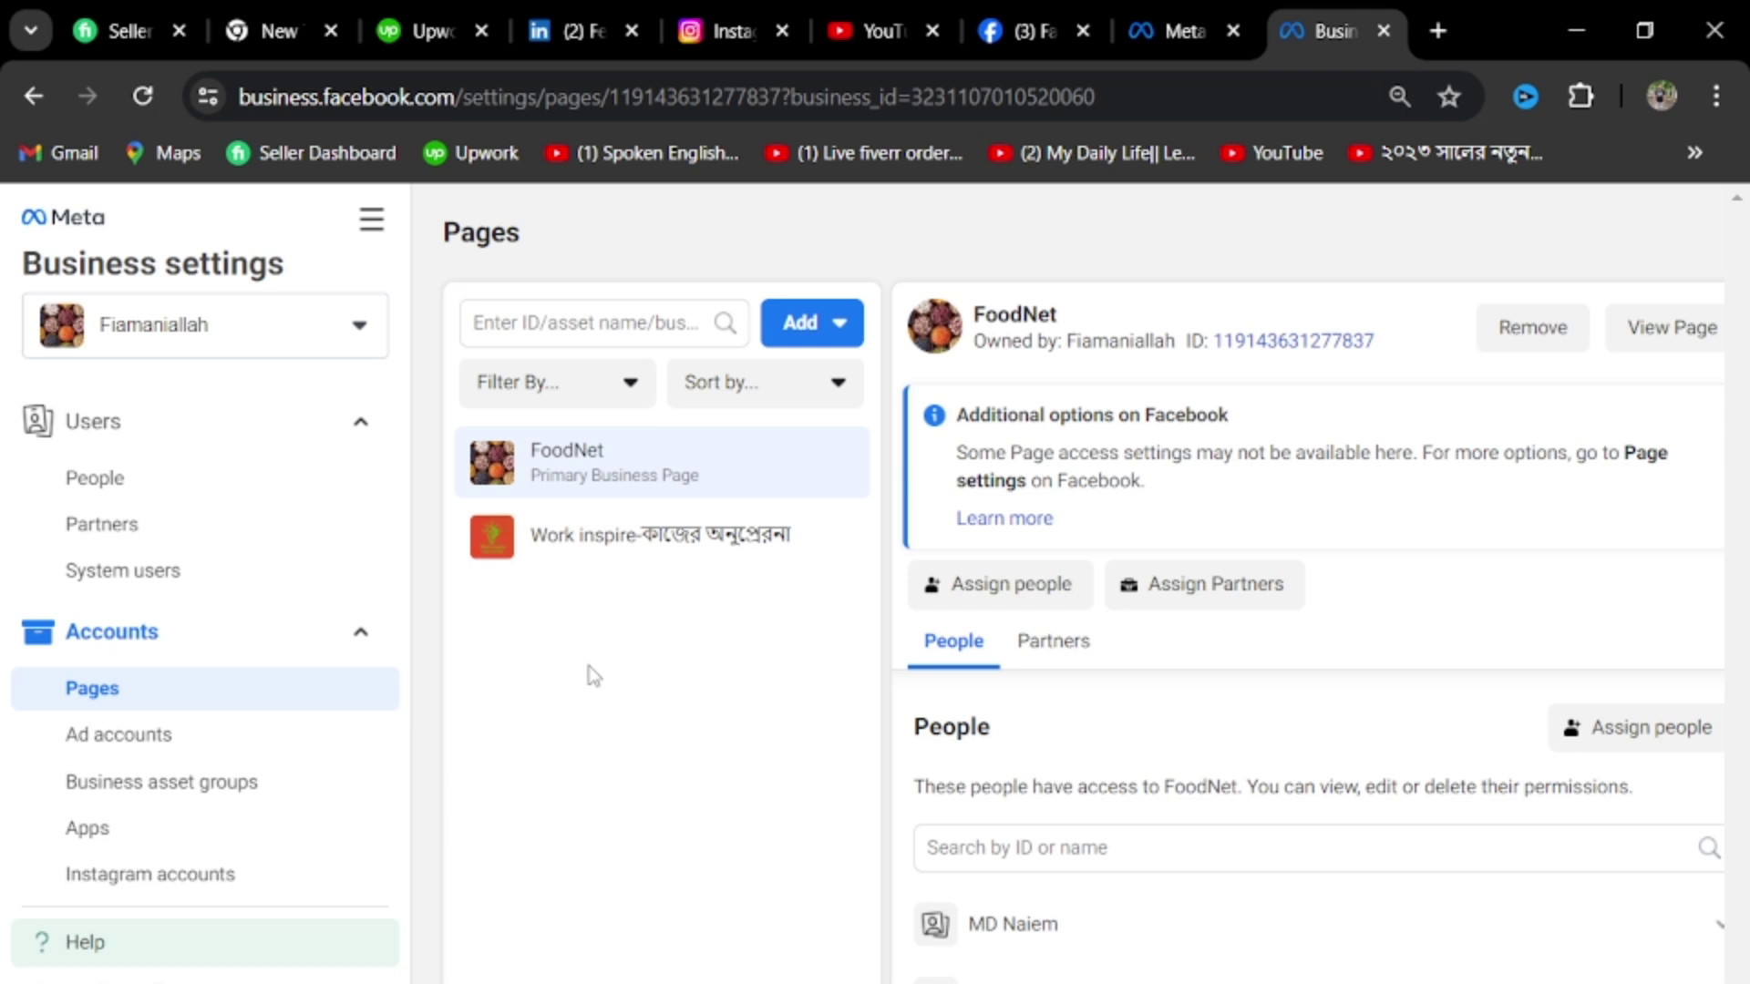
{"action": "left_click", "coordinate": [840, 323]}
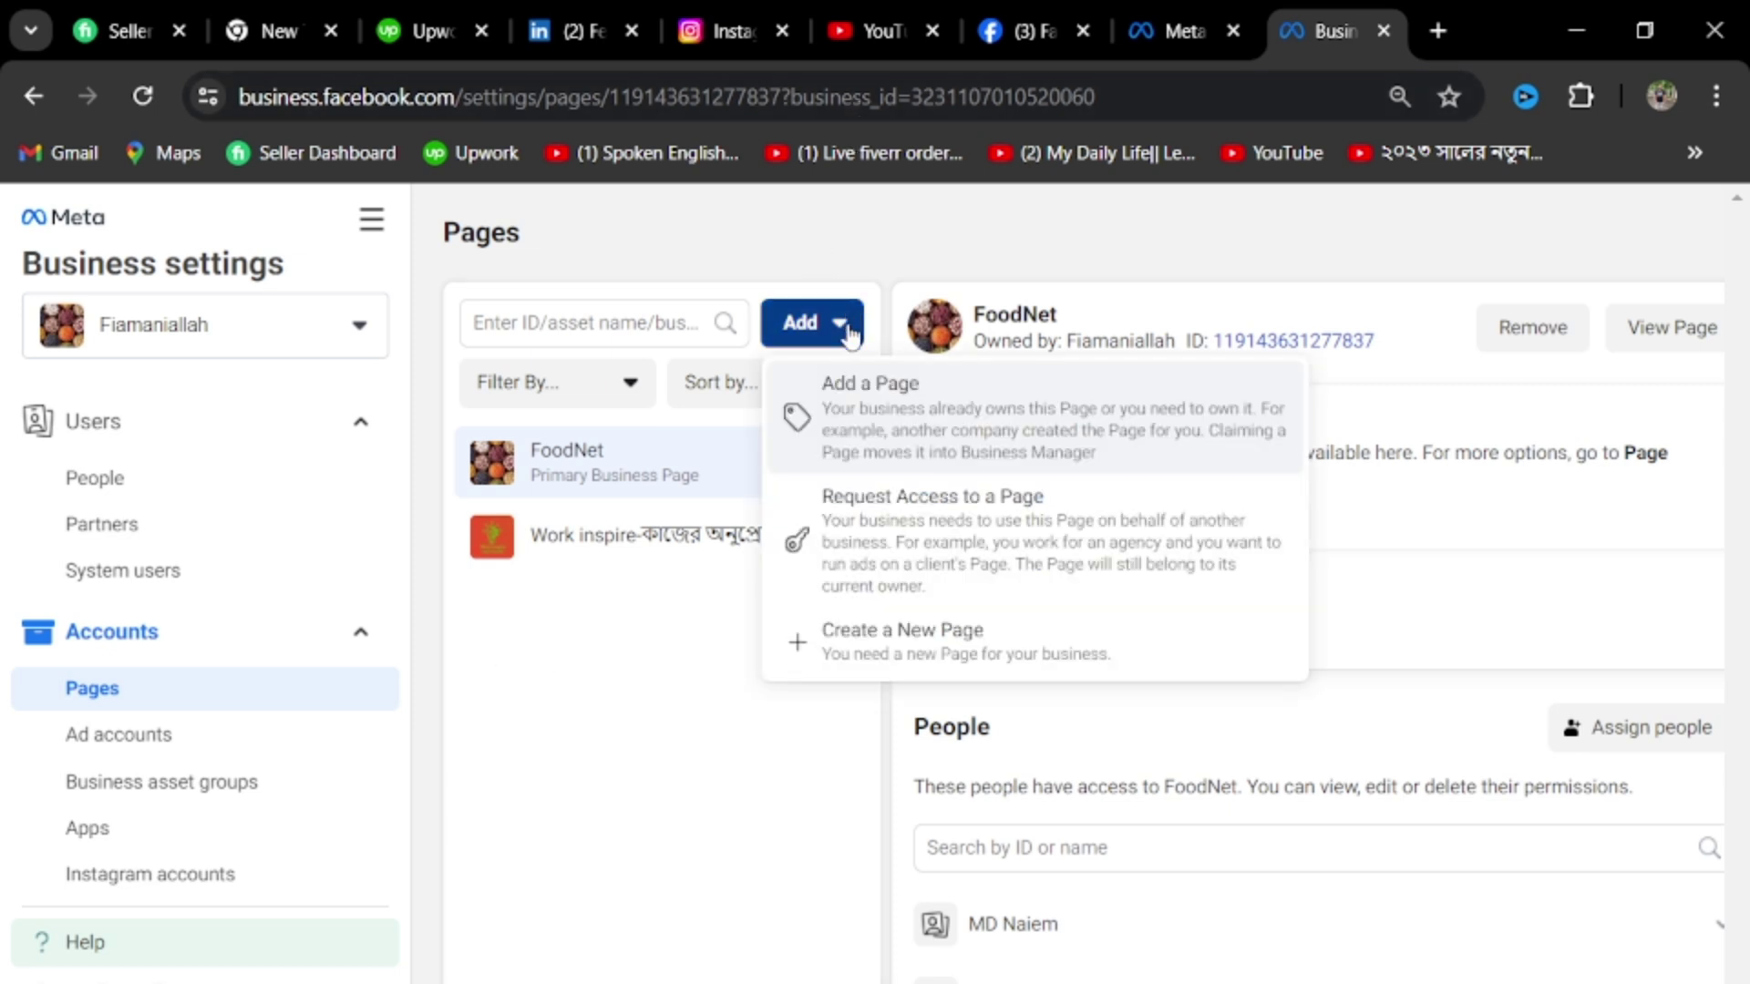
{"action": "left_click", "coordinate": [877, 239]}
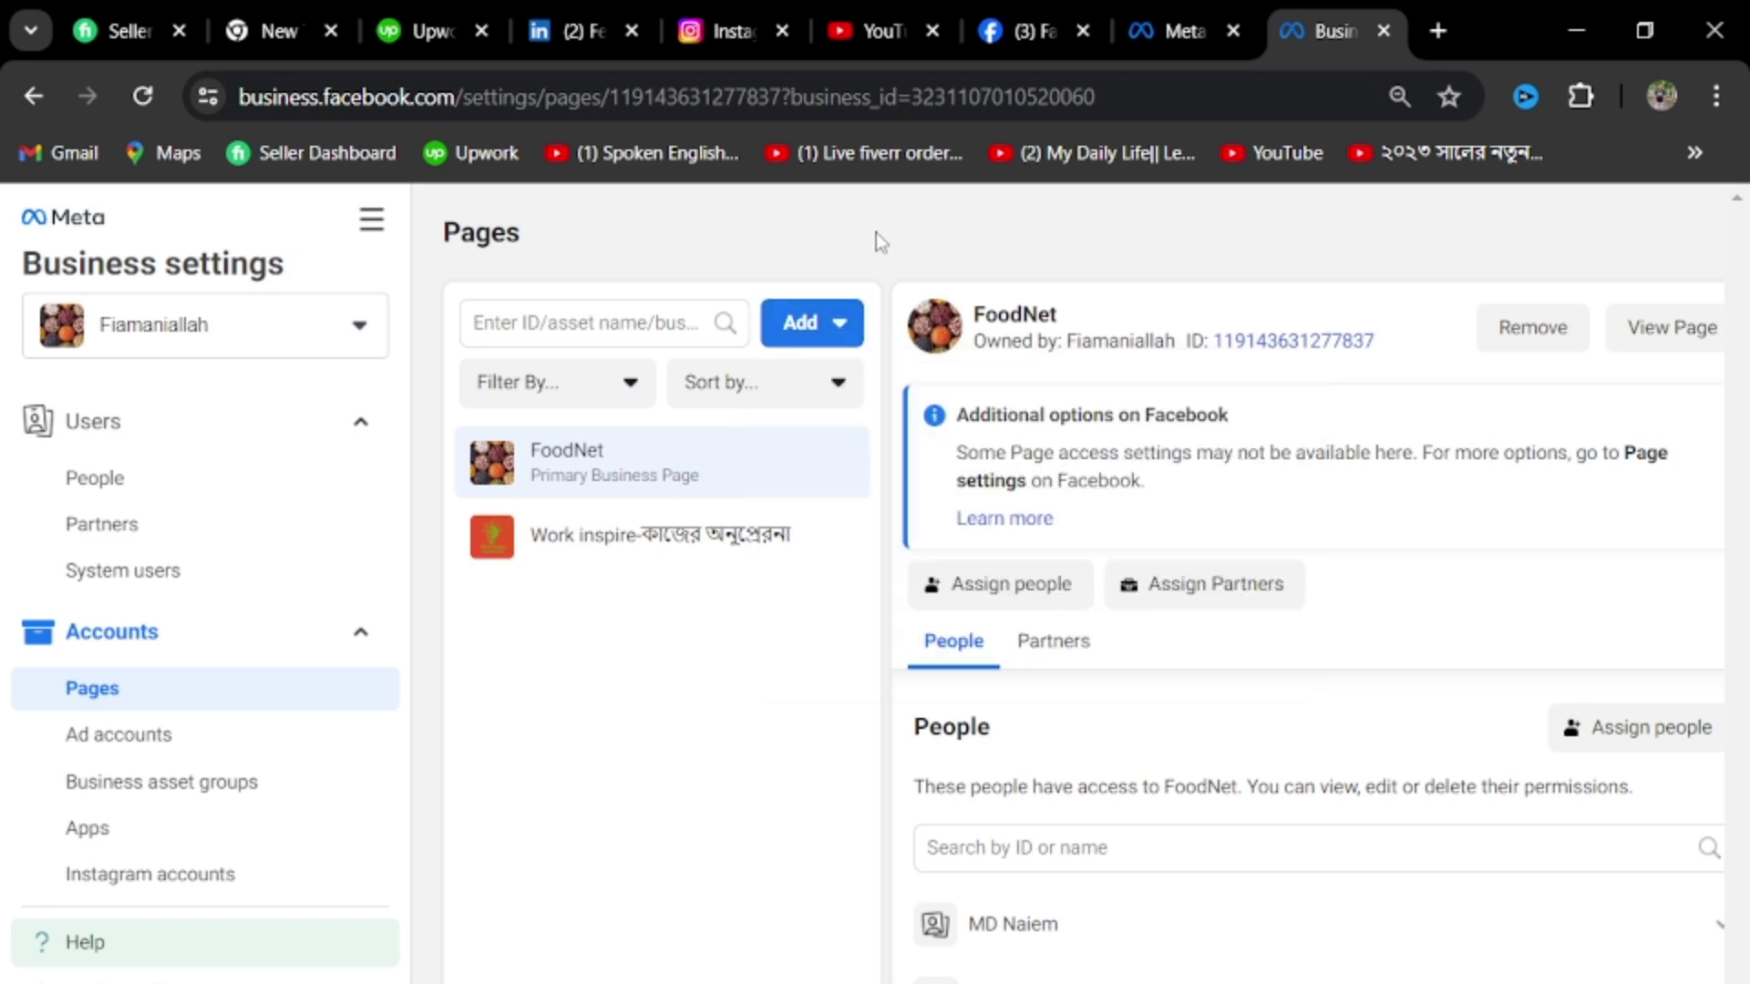
{"action": "left_click", "coordinate": [169, 734]}
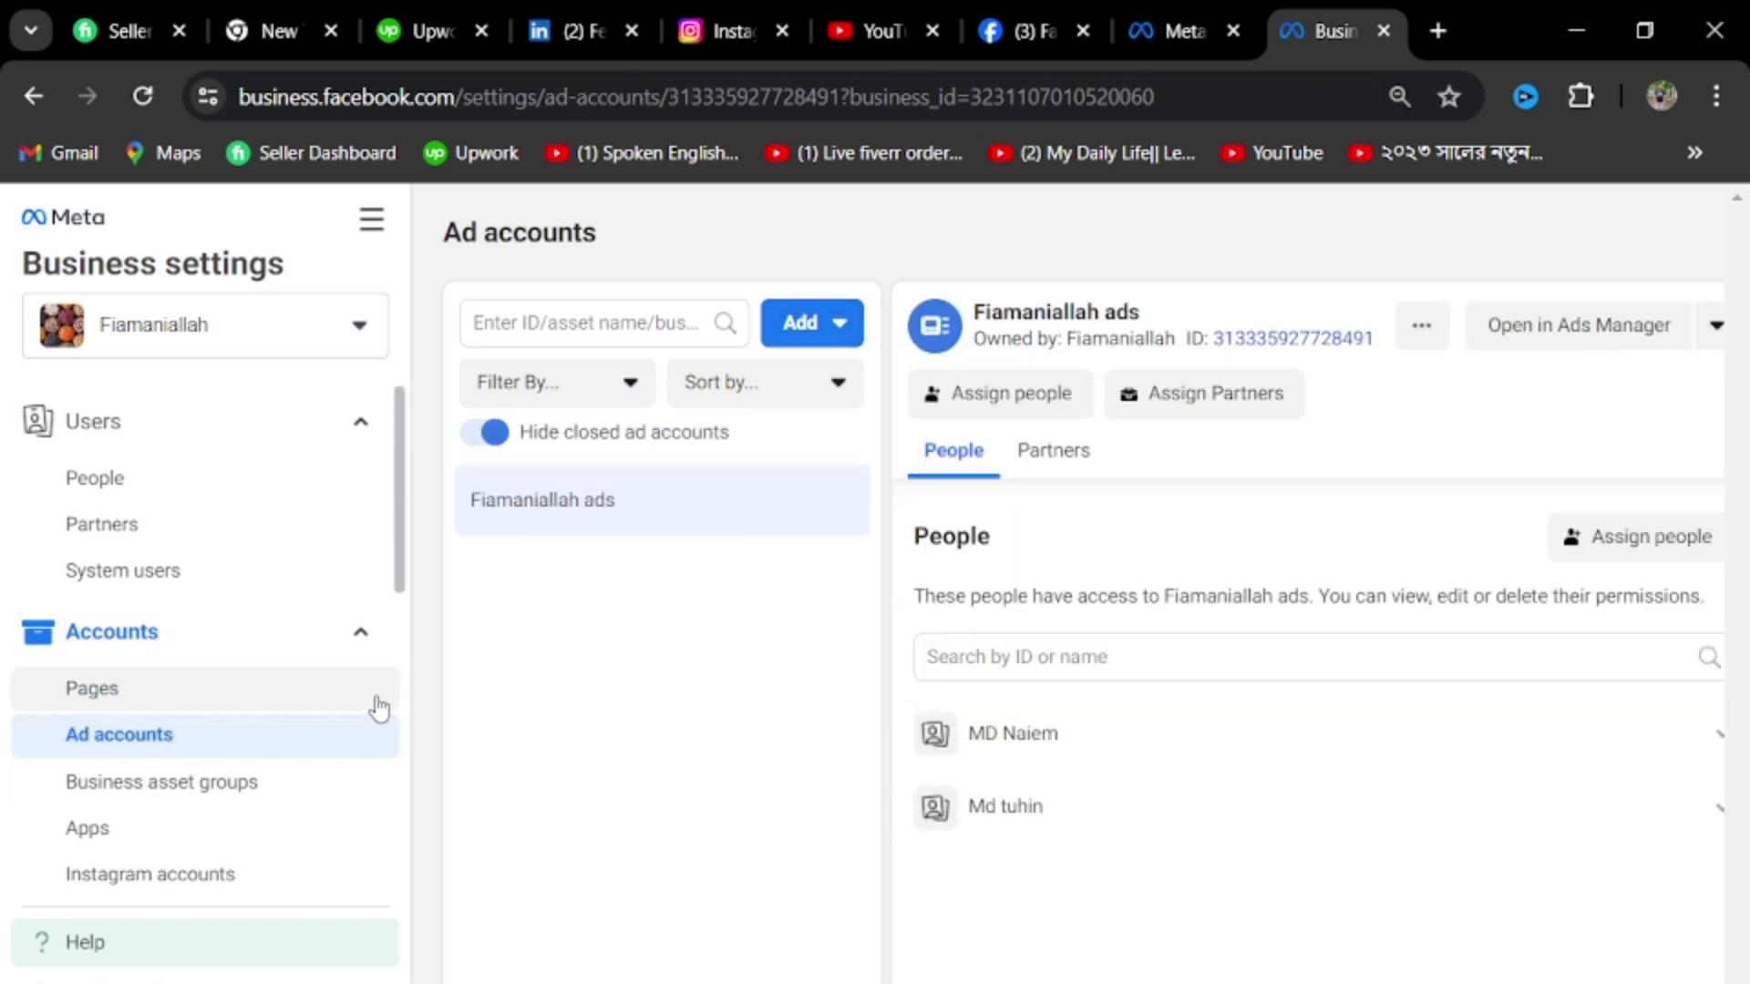
{"action": "left_click", "coordinate": [833, 330]}
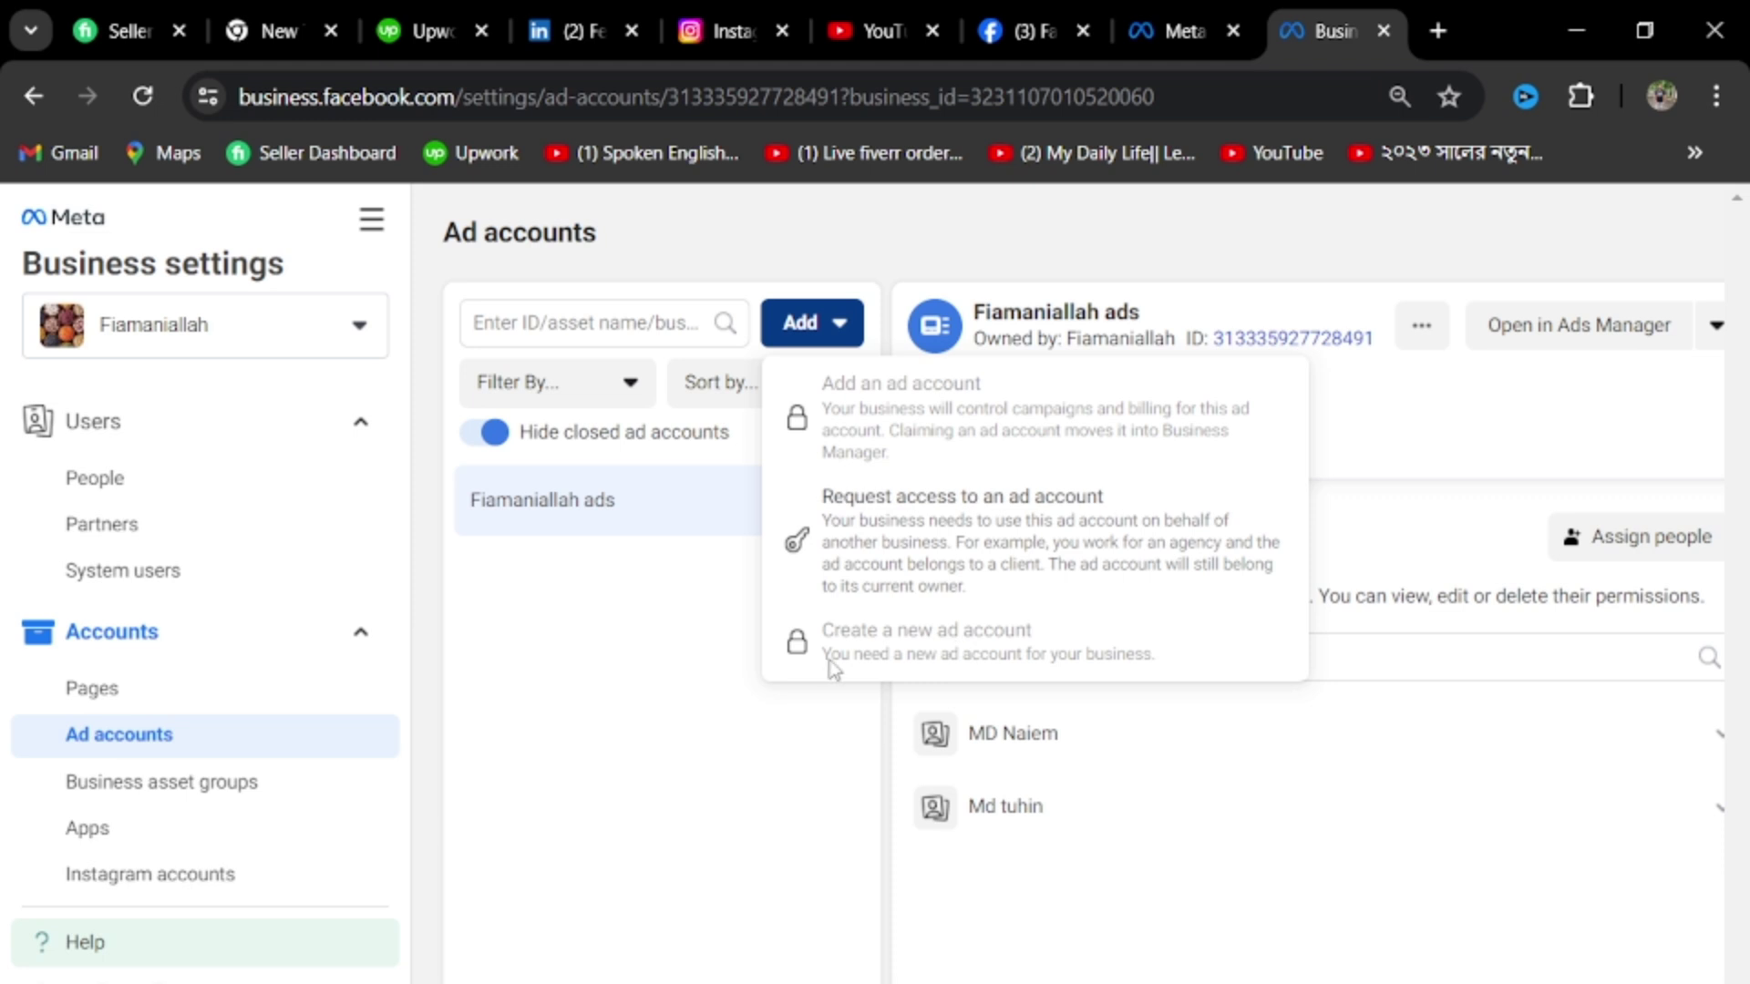
{"action": "mouse_move", "coordinate": [806, 663]}
{"action": "left_click", "coordinate": [675, 678]}
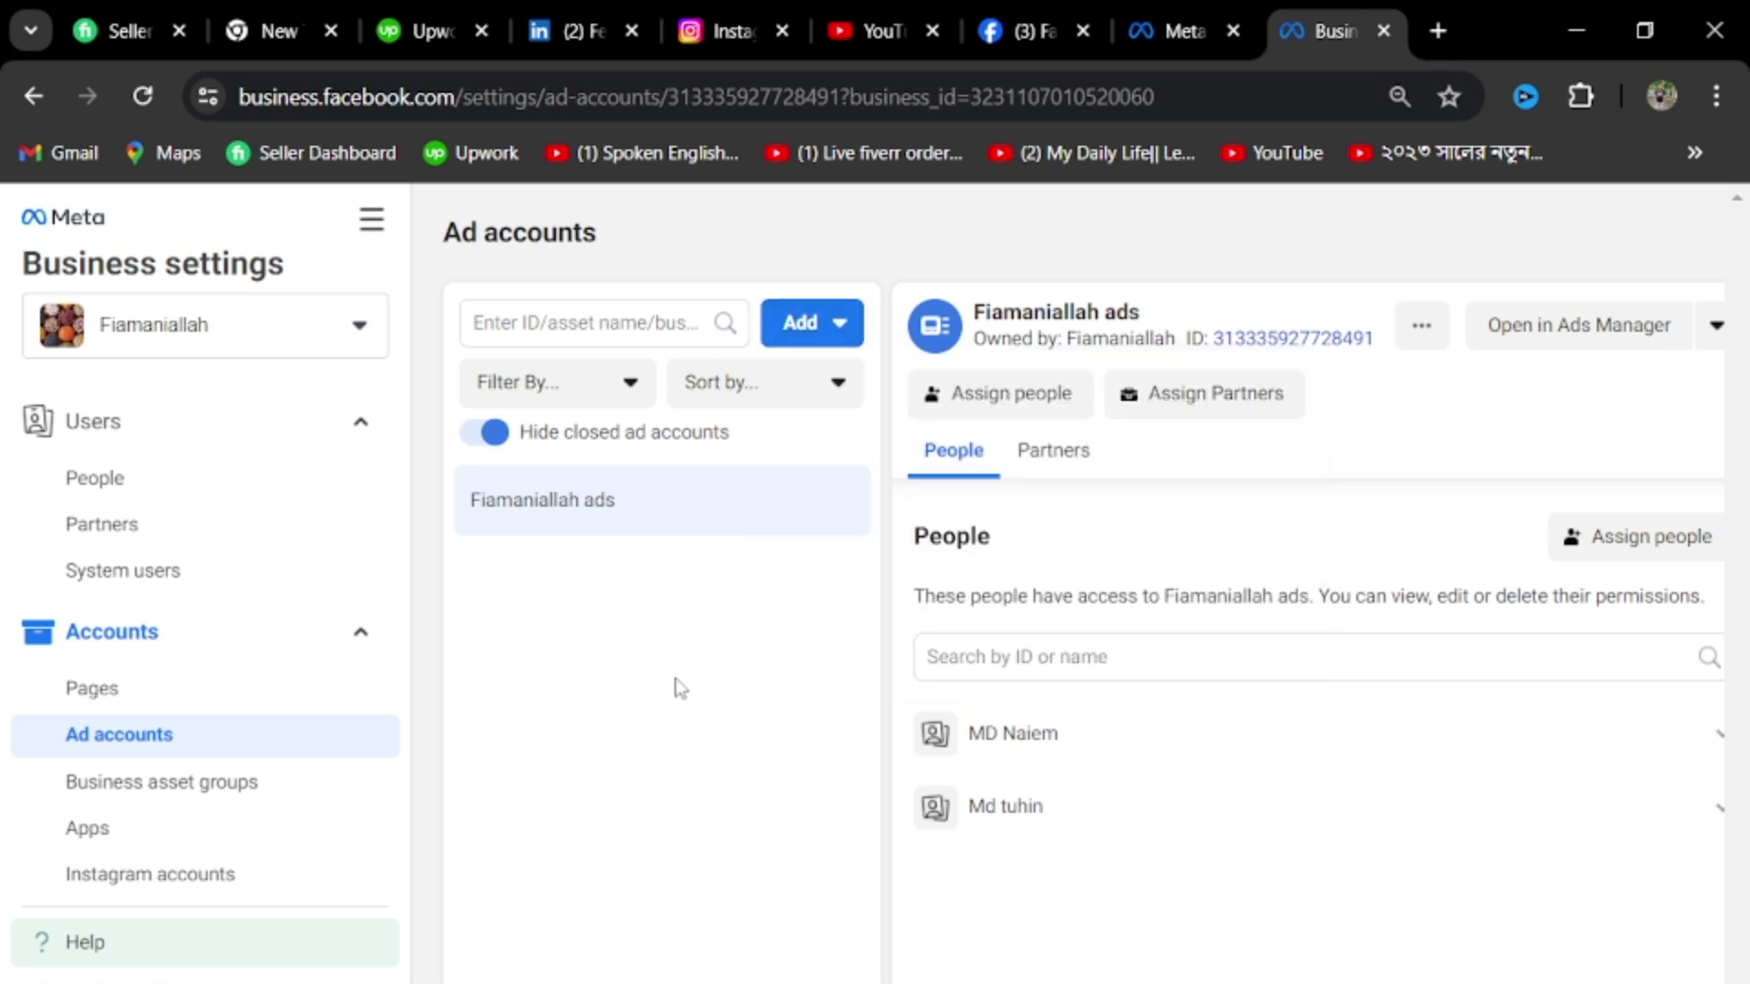
{"action": "scroll", "coordinate": [164, 811], "scroll_direction": "down", "scroll_amount": 3}
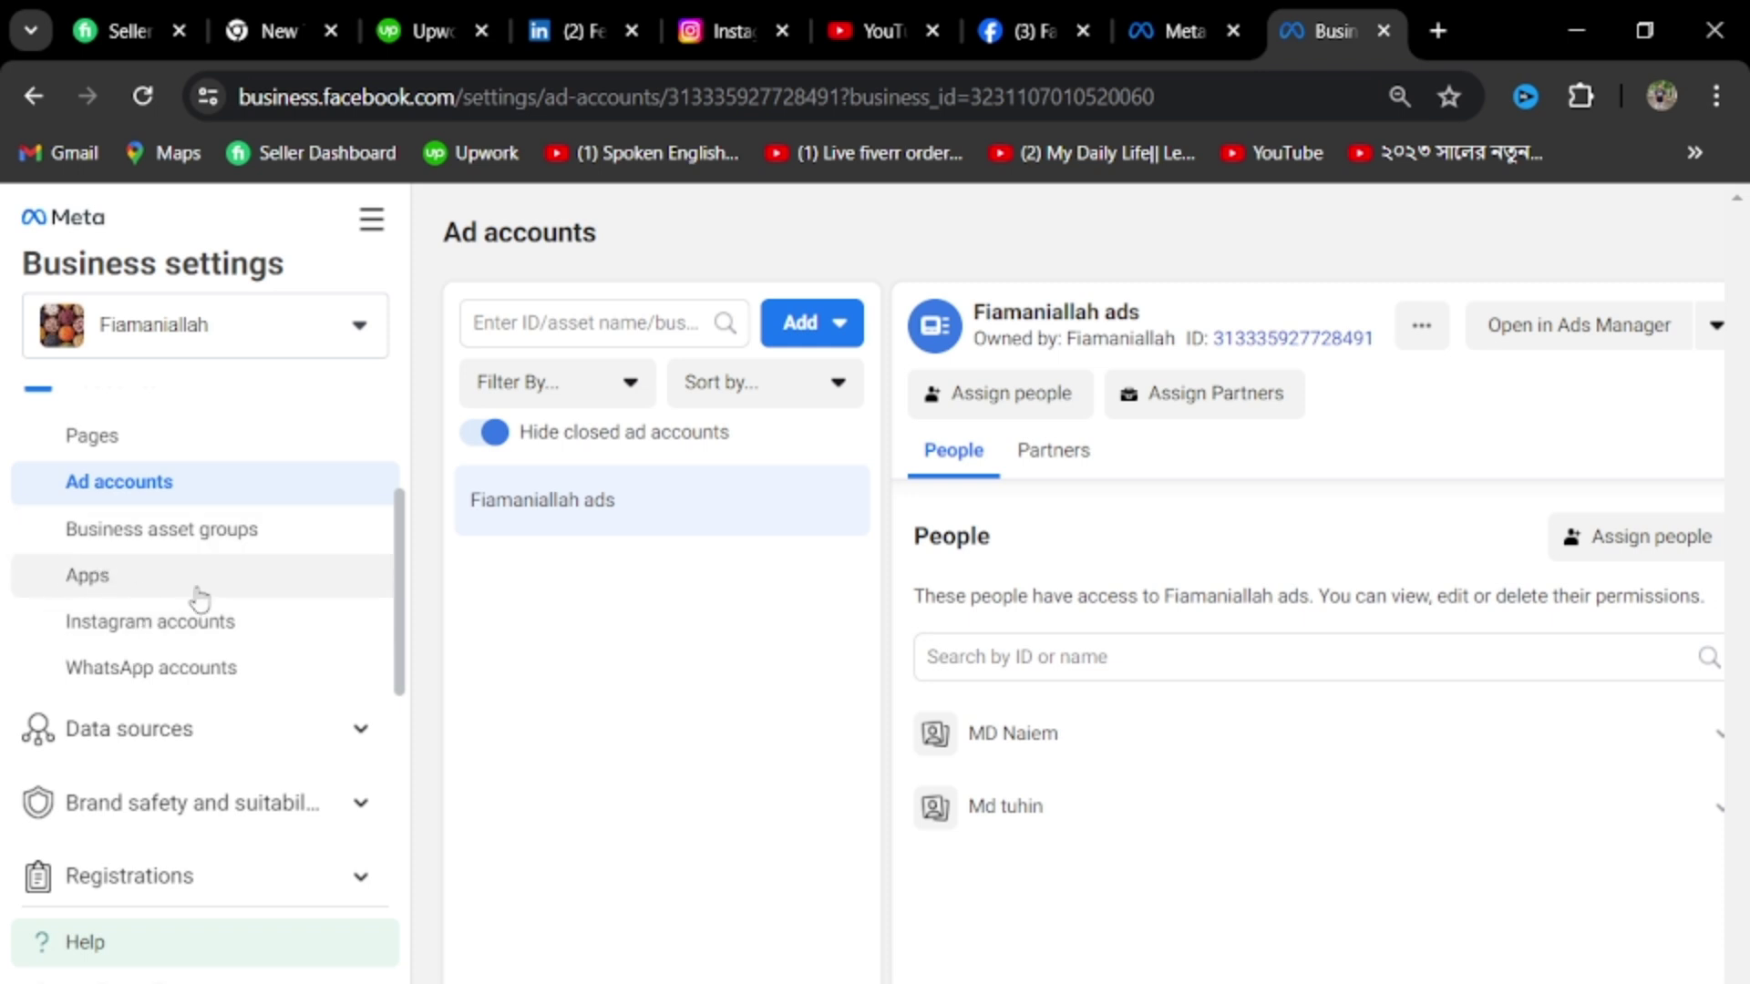
From Instagram accounts, choose Add and Connect Your Instagram Account to launch the sign-in window
{"action": "left_click", "coordinate": [226, 642]}
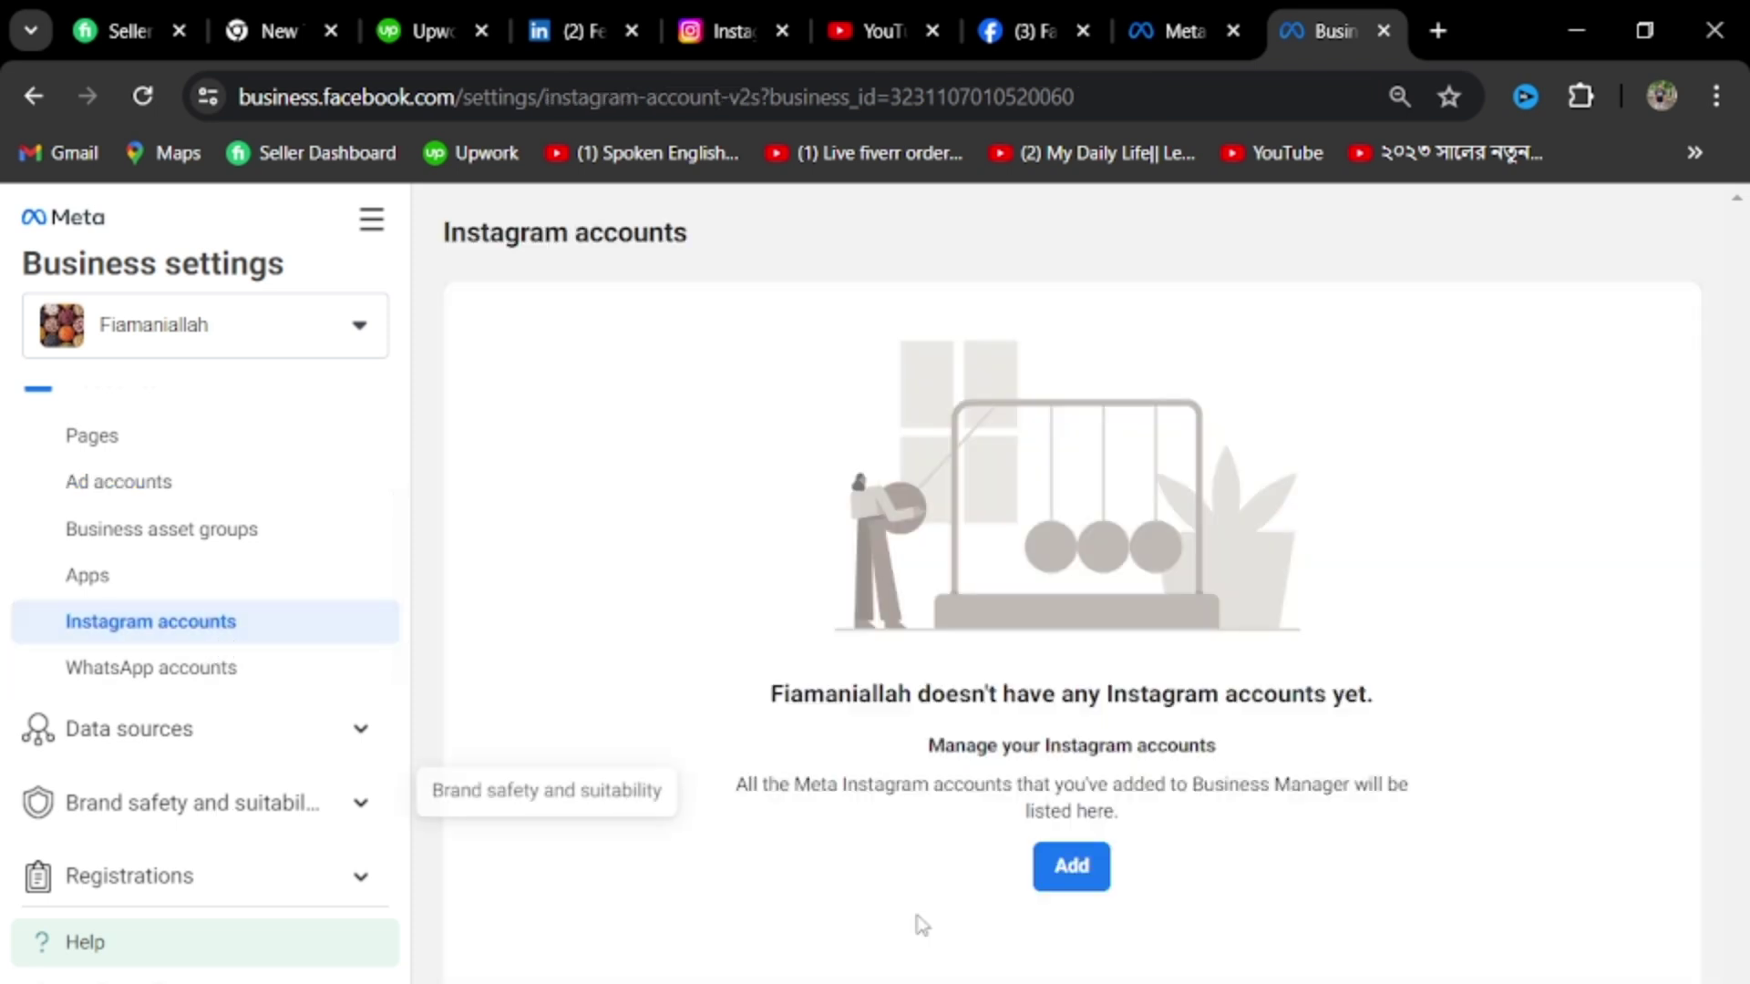
{"action": "left_click", "coordinate": [1097, 891]}
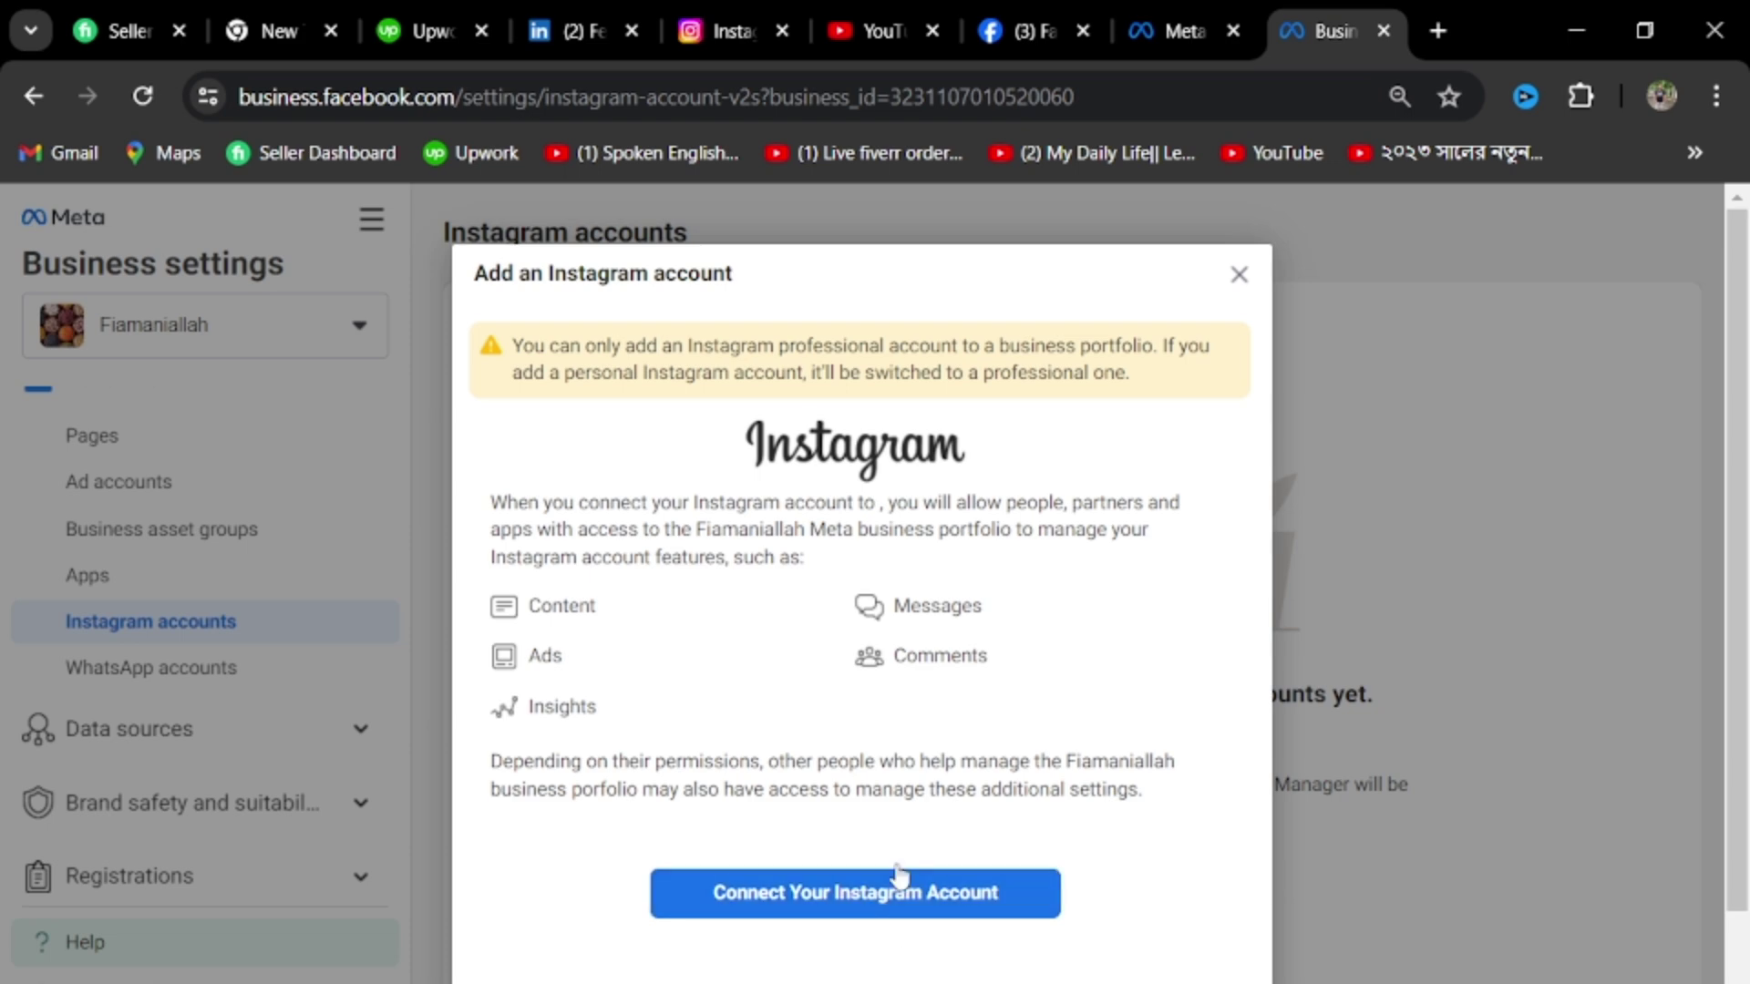
{"action": "scroll", "coordinate": [938, 820], "scroll_direction": "down", "scroll_amount": 2}
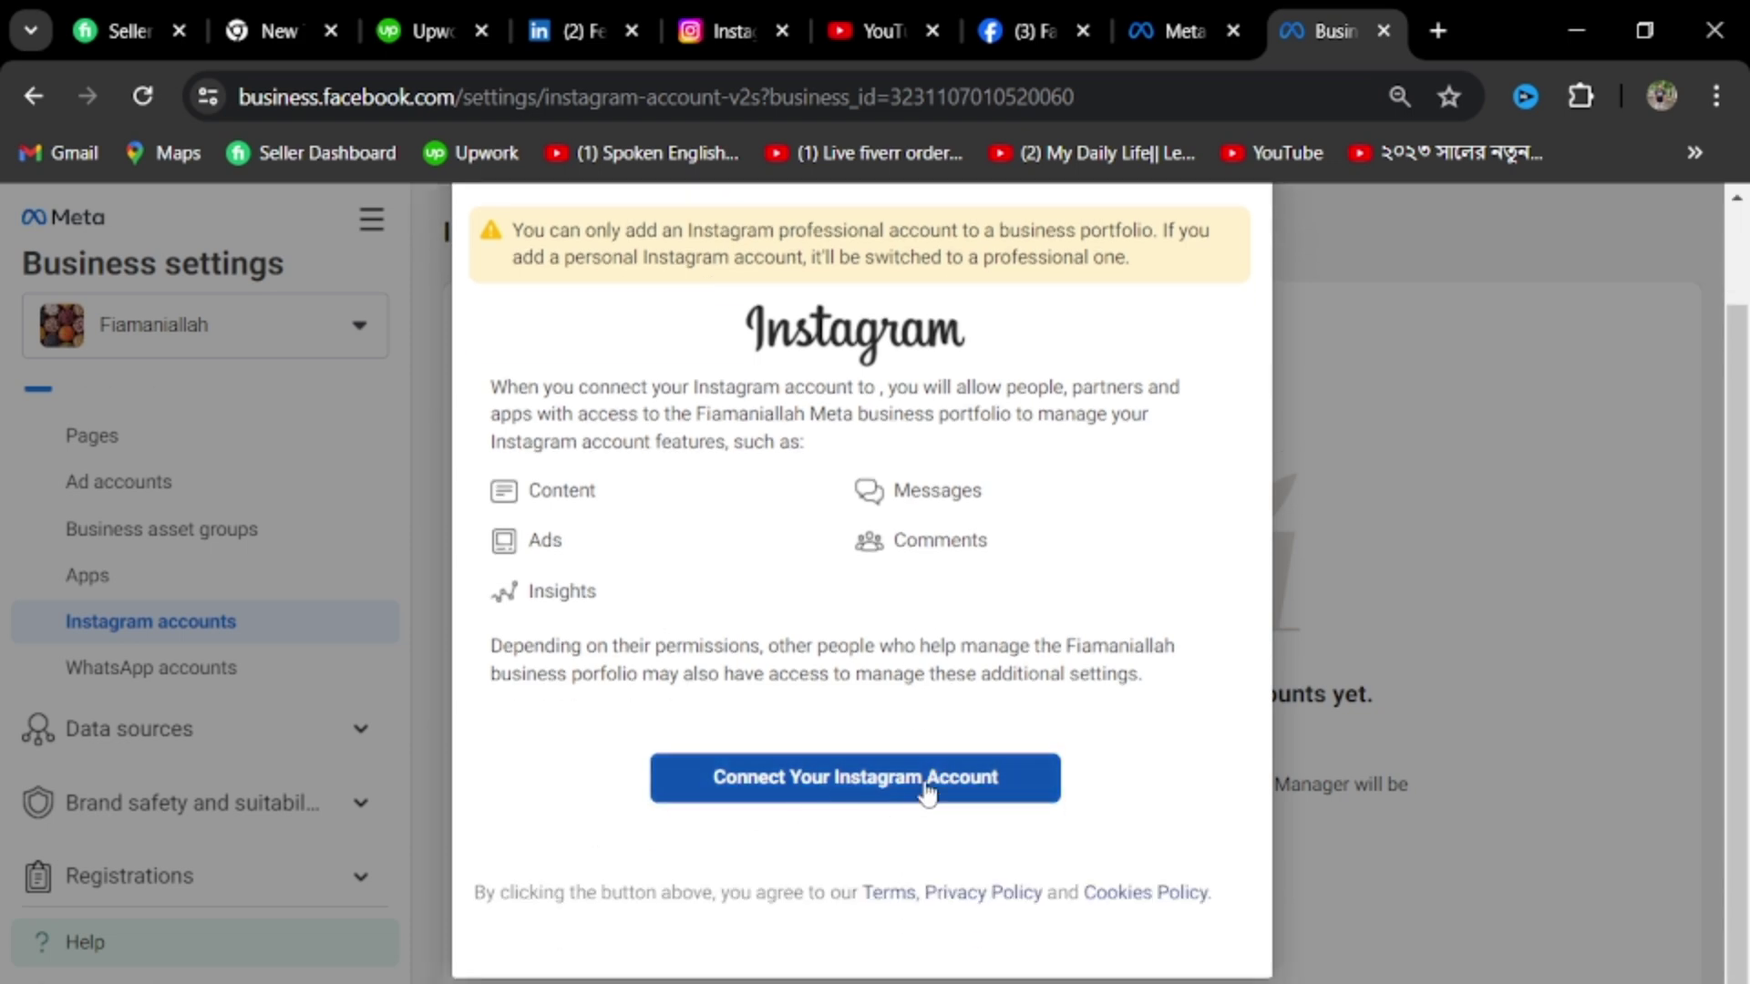
{"action": "left_click", "coordinate": [898, 797]}
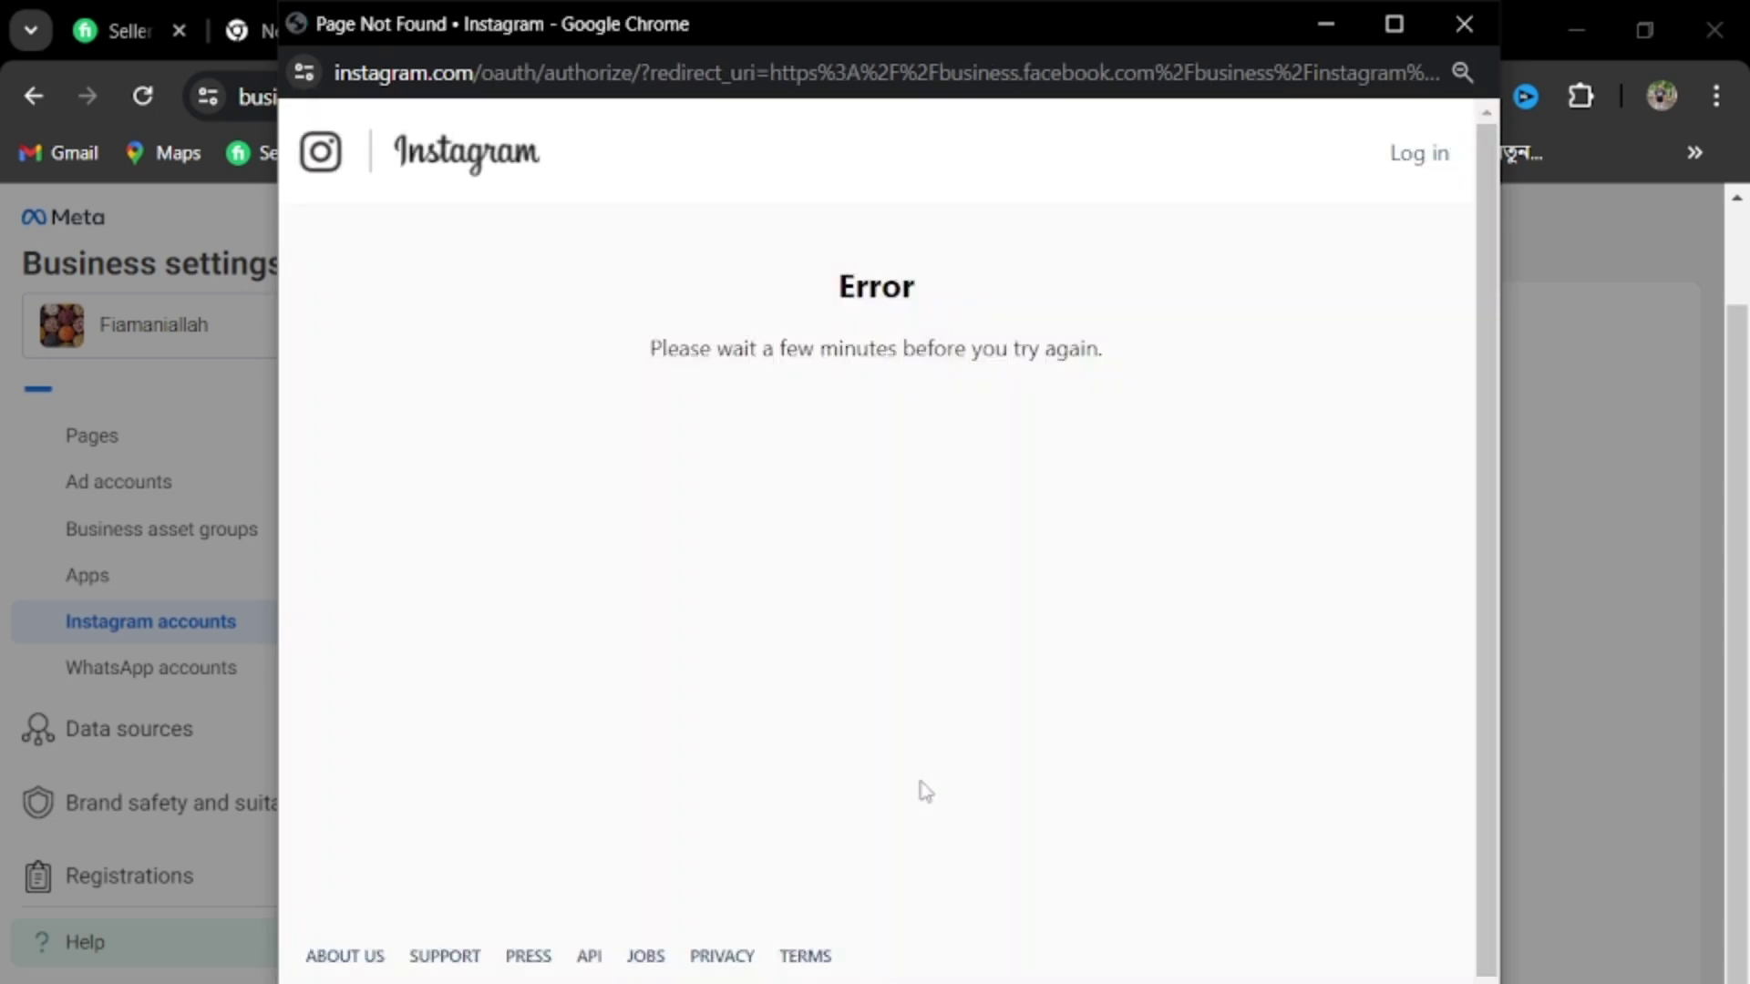
Close the Instagram login window and connection dialog, then open the empty WhatsApp accounts page
{"action": "left_click", "coordinate": [1412, 159]}
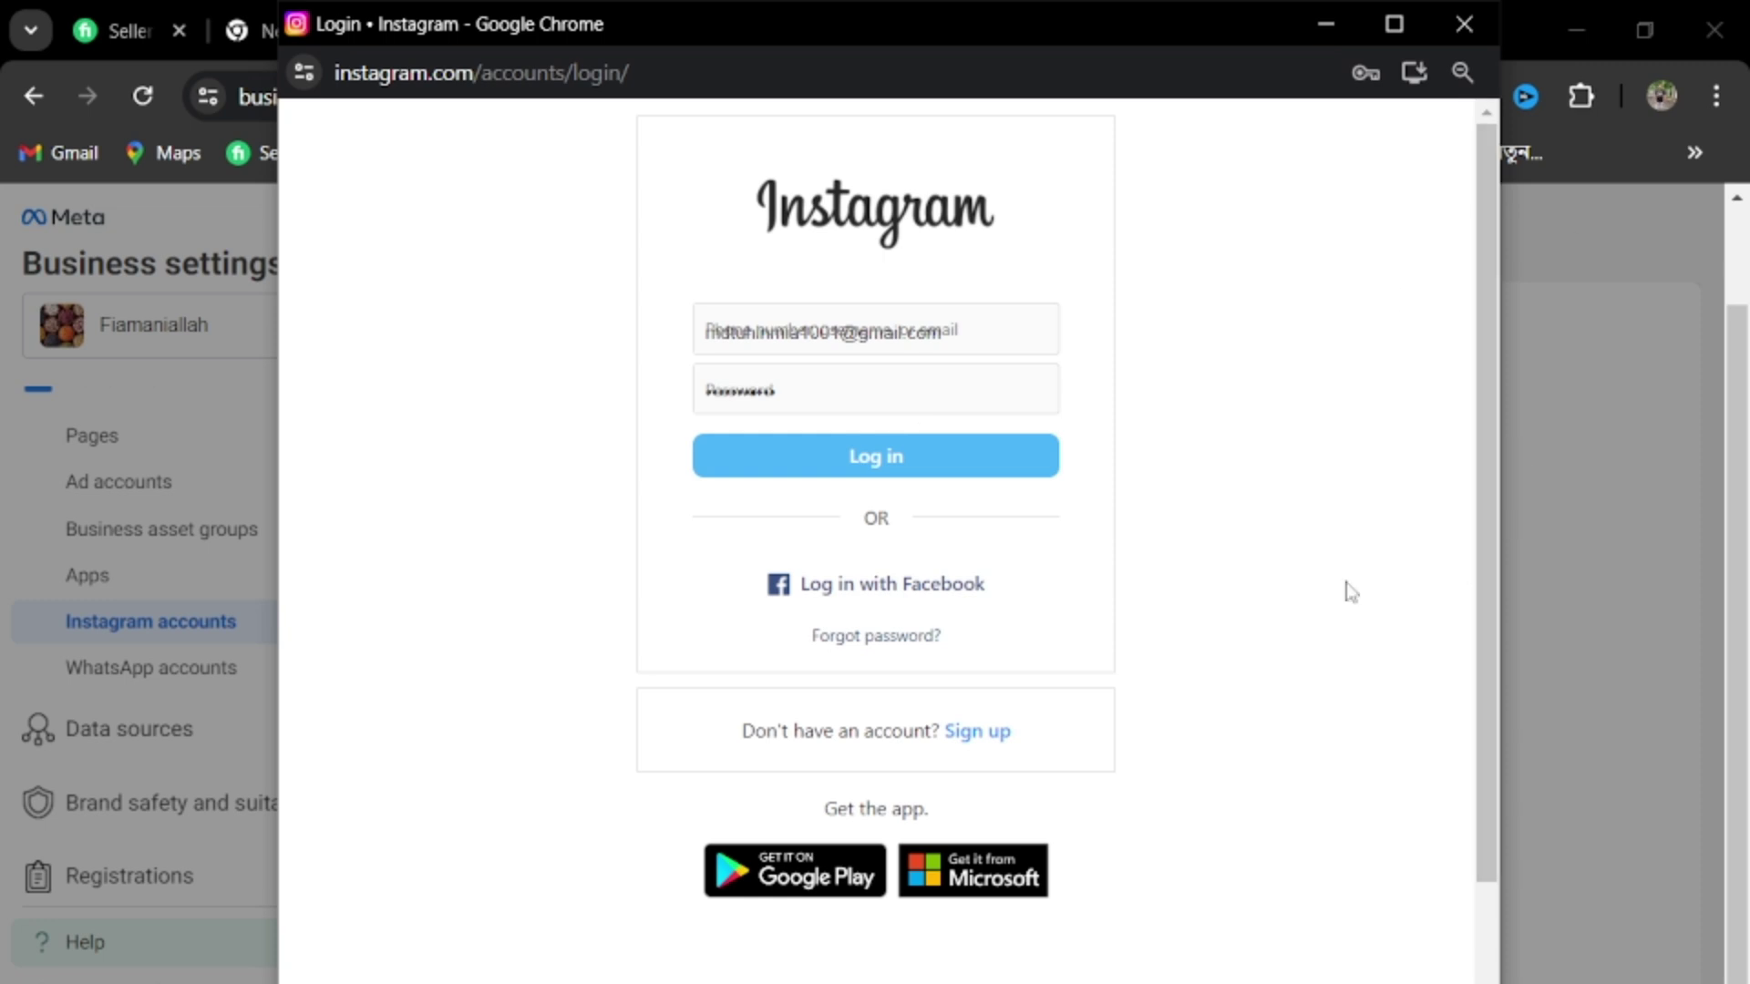
{"action": "left_click", "coordinate": [1463, 30]}
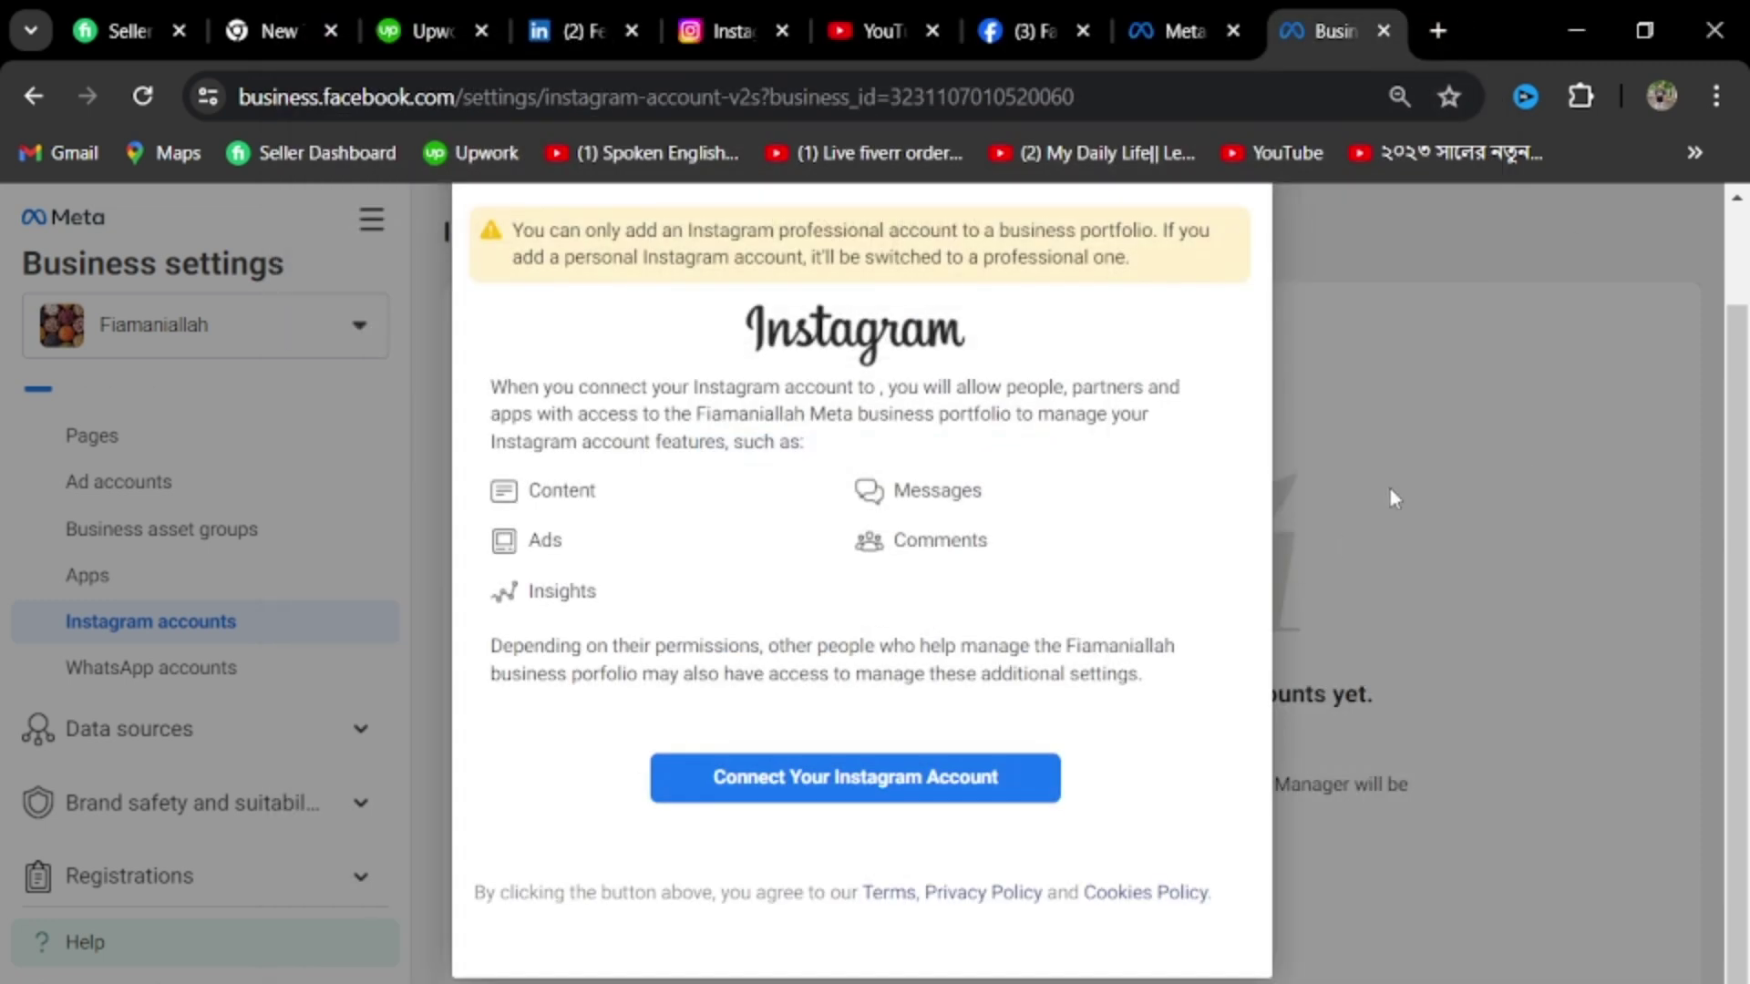
{"action": "scroll", "coordinate": [395, 460], "scroll_direction": "up", "scroll_amount": 1}
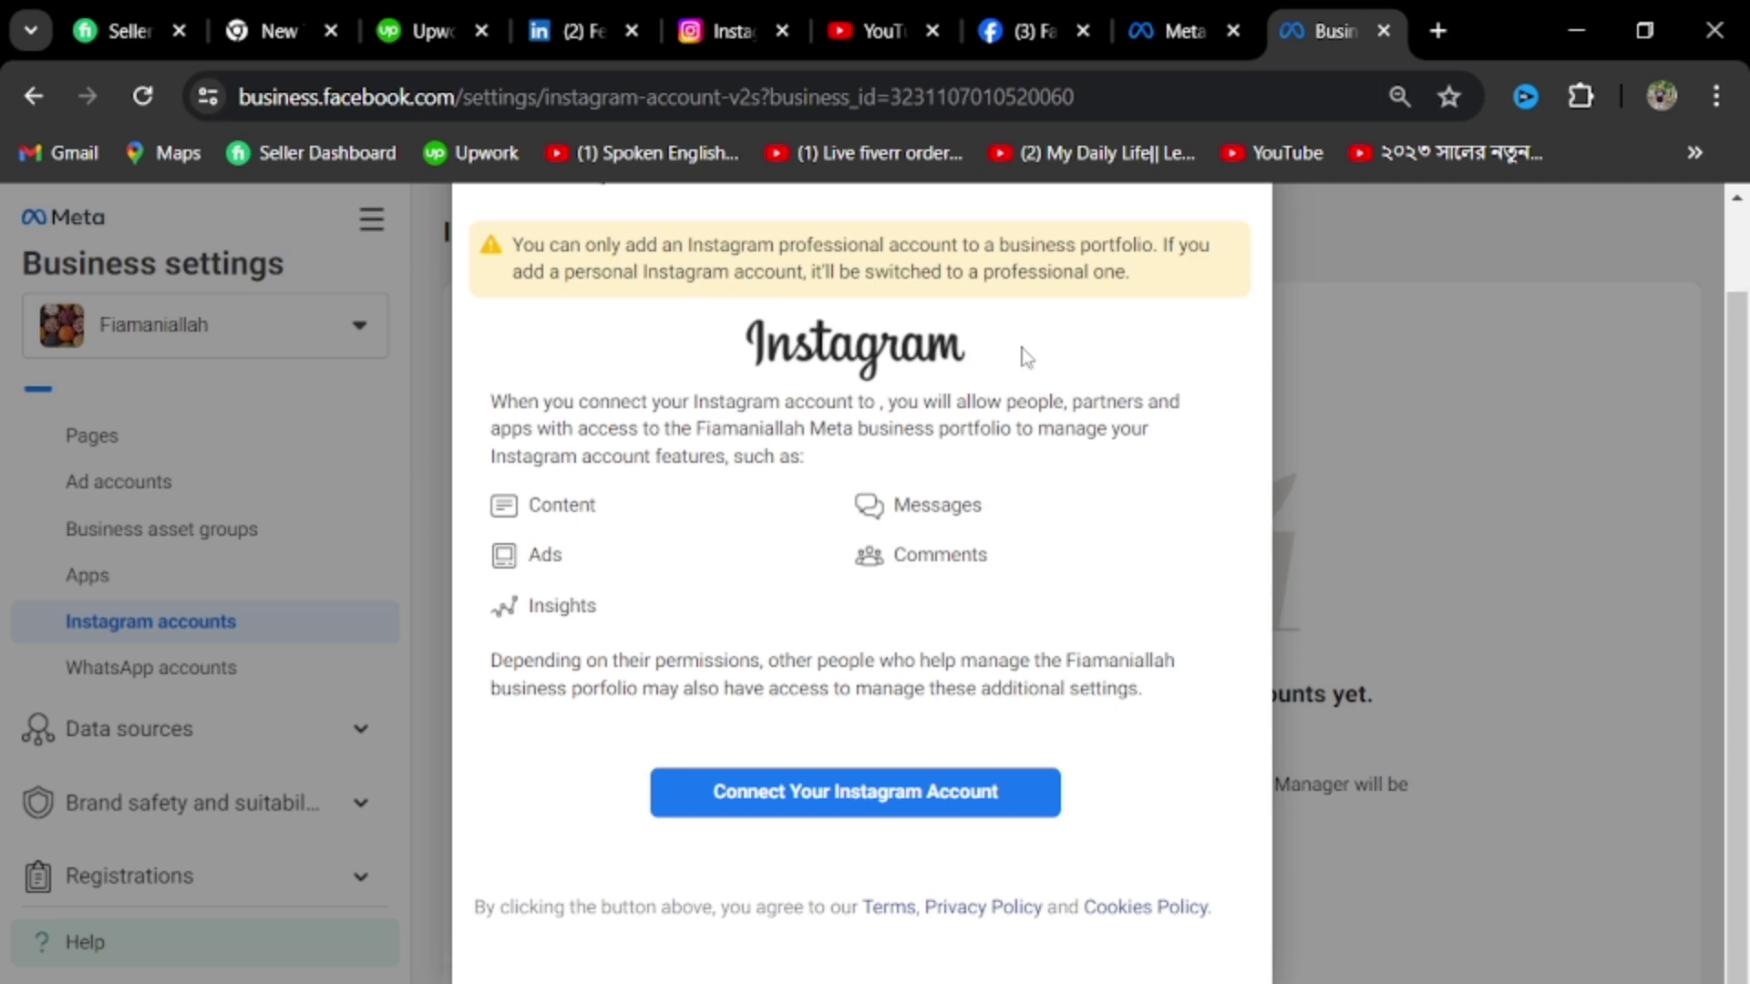
{"action": "left_click", "coordinate": [1239, 275]}
{"action": "left_click", "coordinate": [211, 667]}
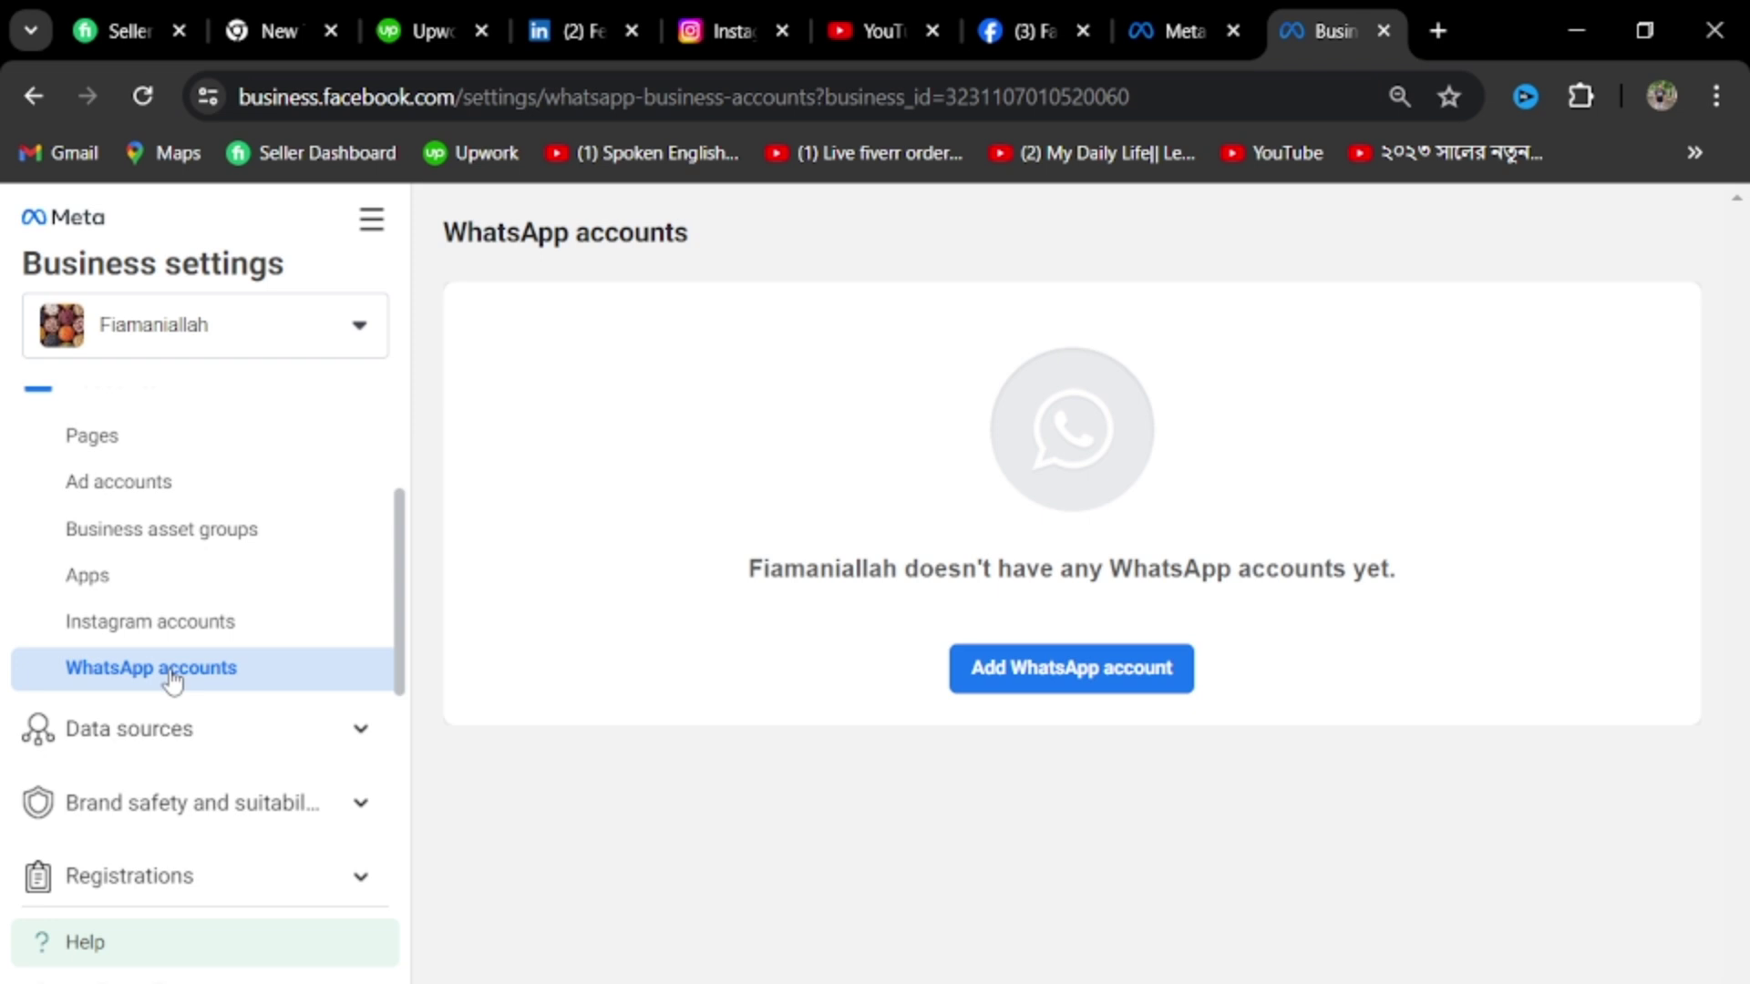
{"action": "left_click", "coordinate": [1113, 678]}
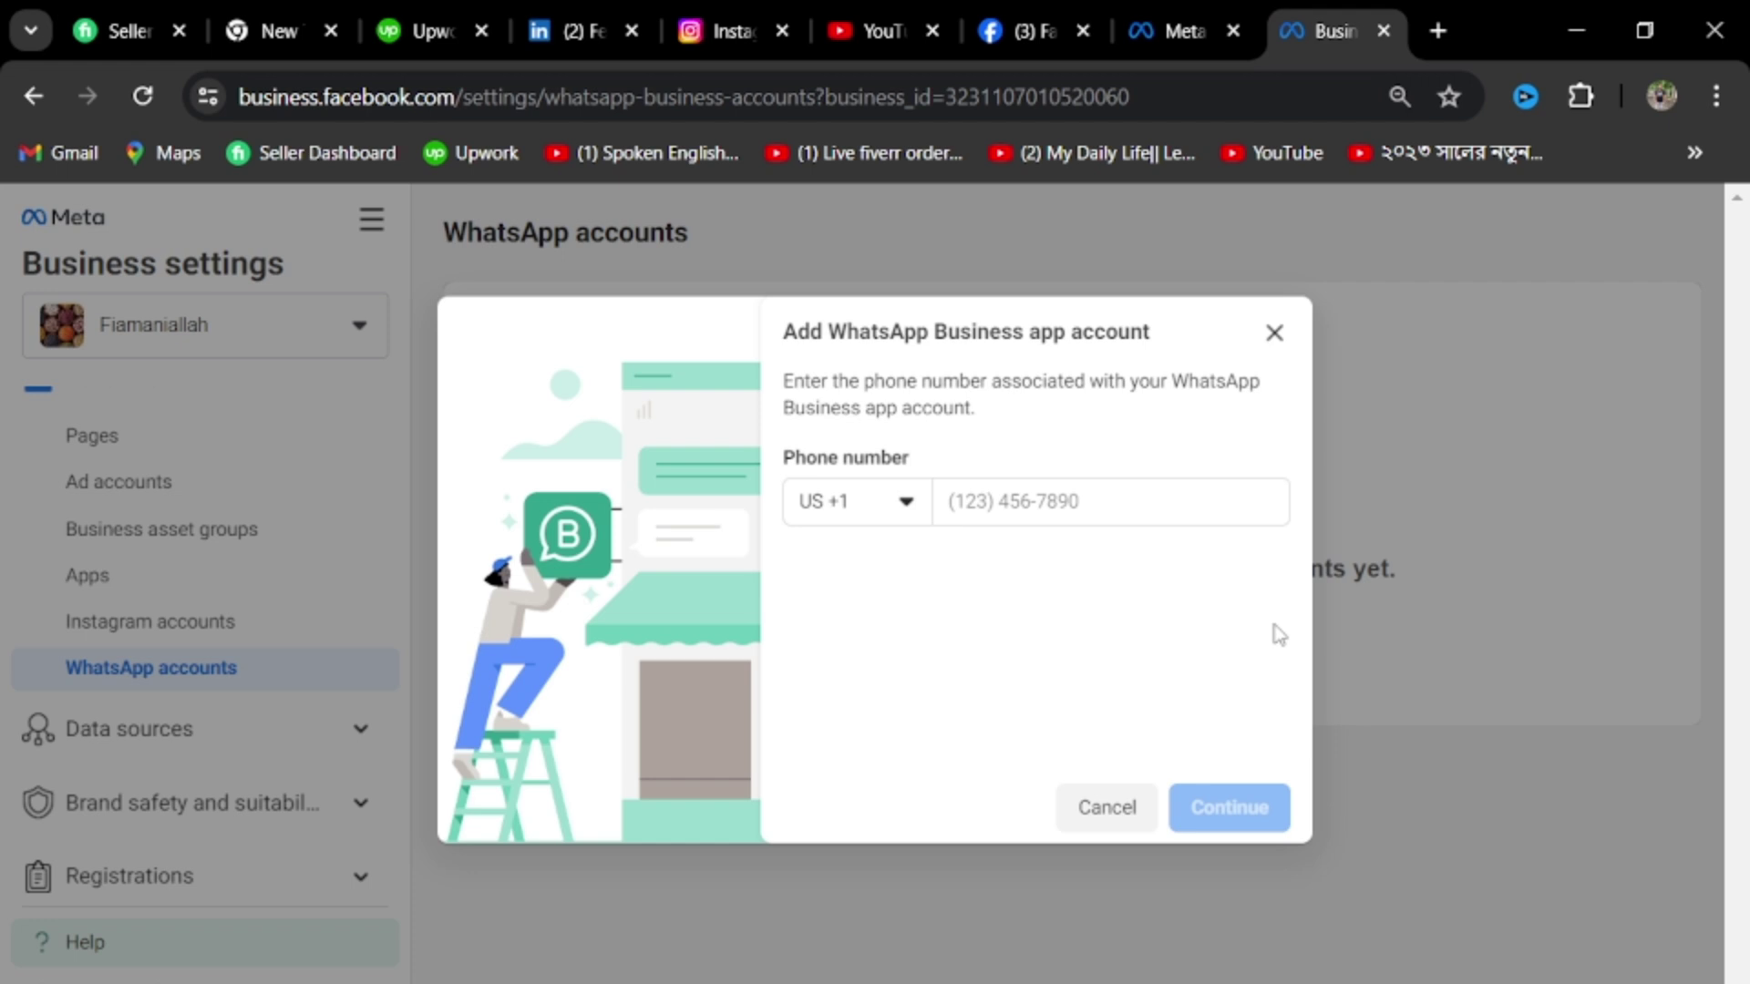
{"action": "left_click", "coordinate": [1102, 513]}
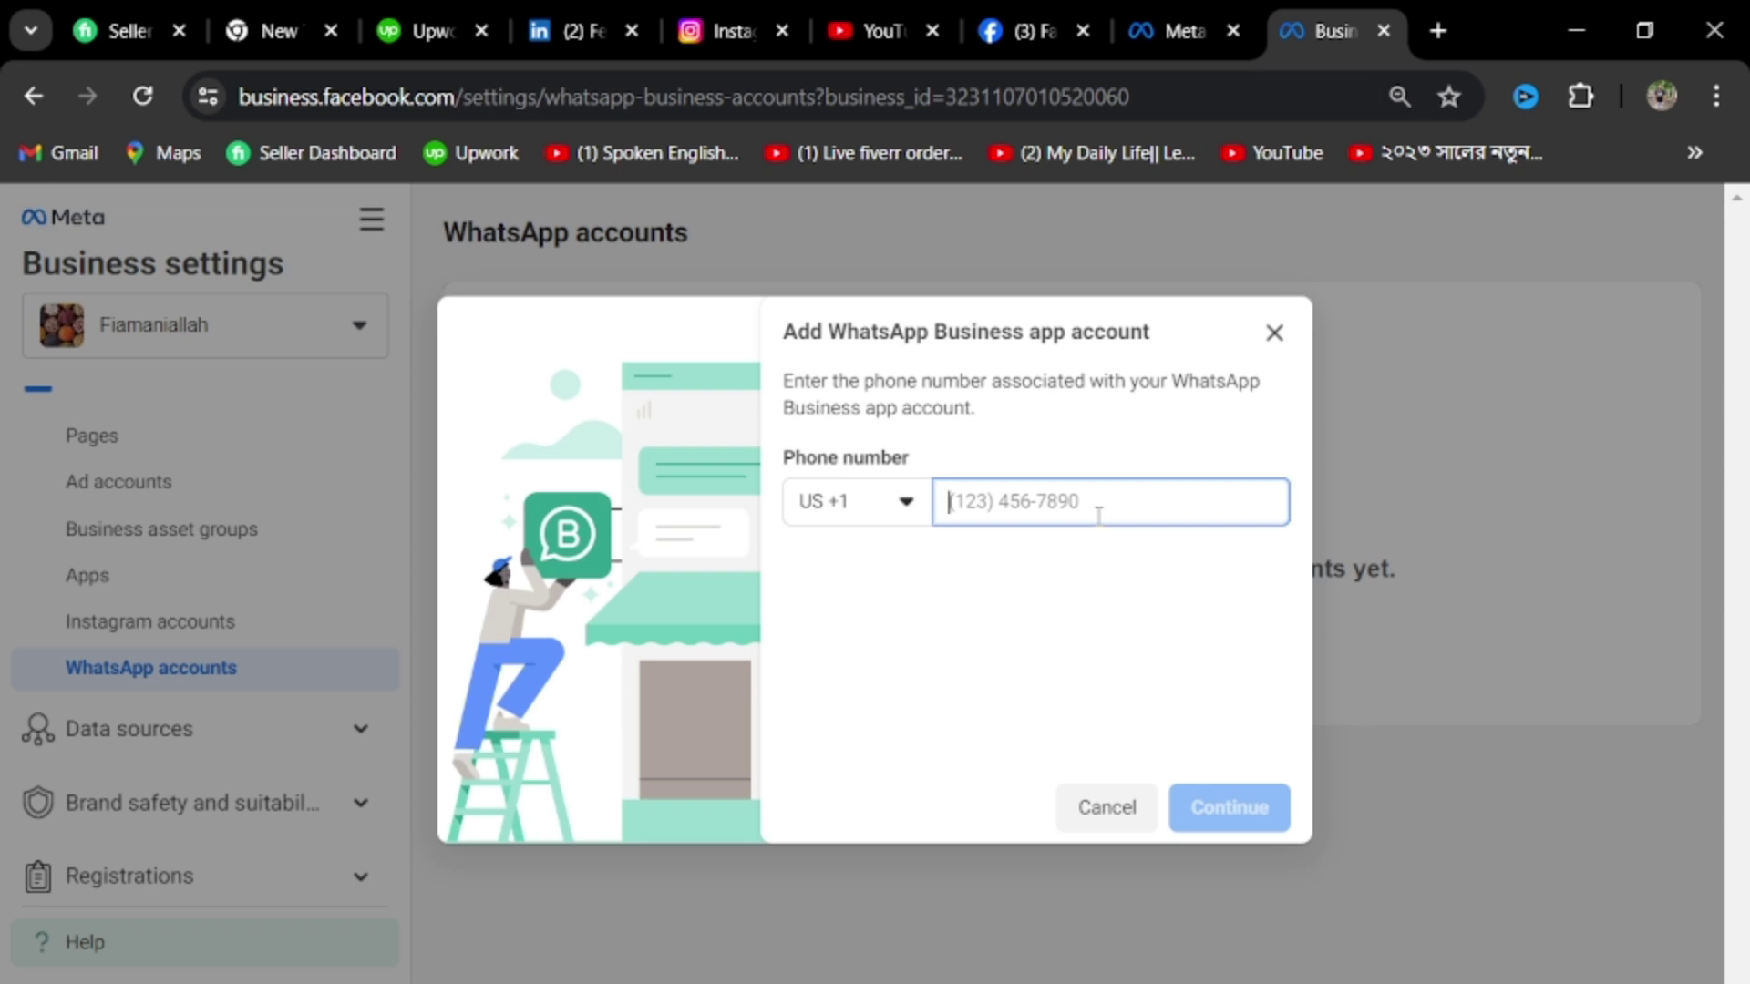
{"action": "left_click", "coordinate": [907, 509]}
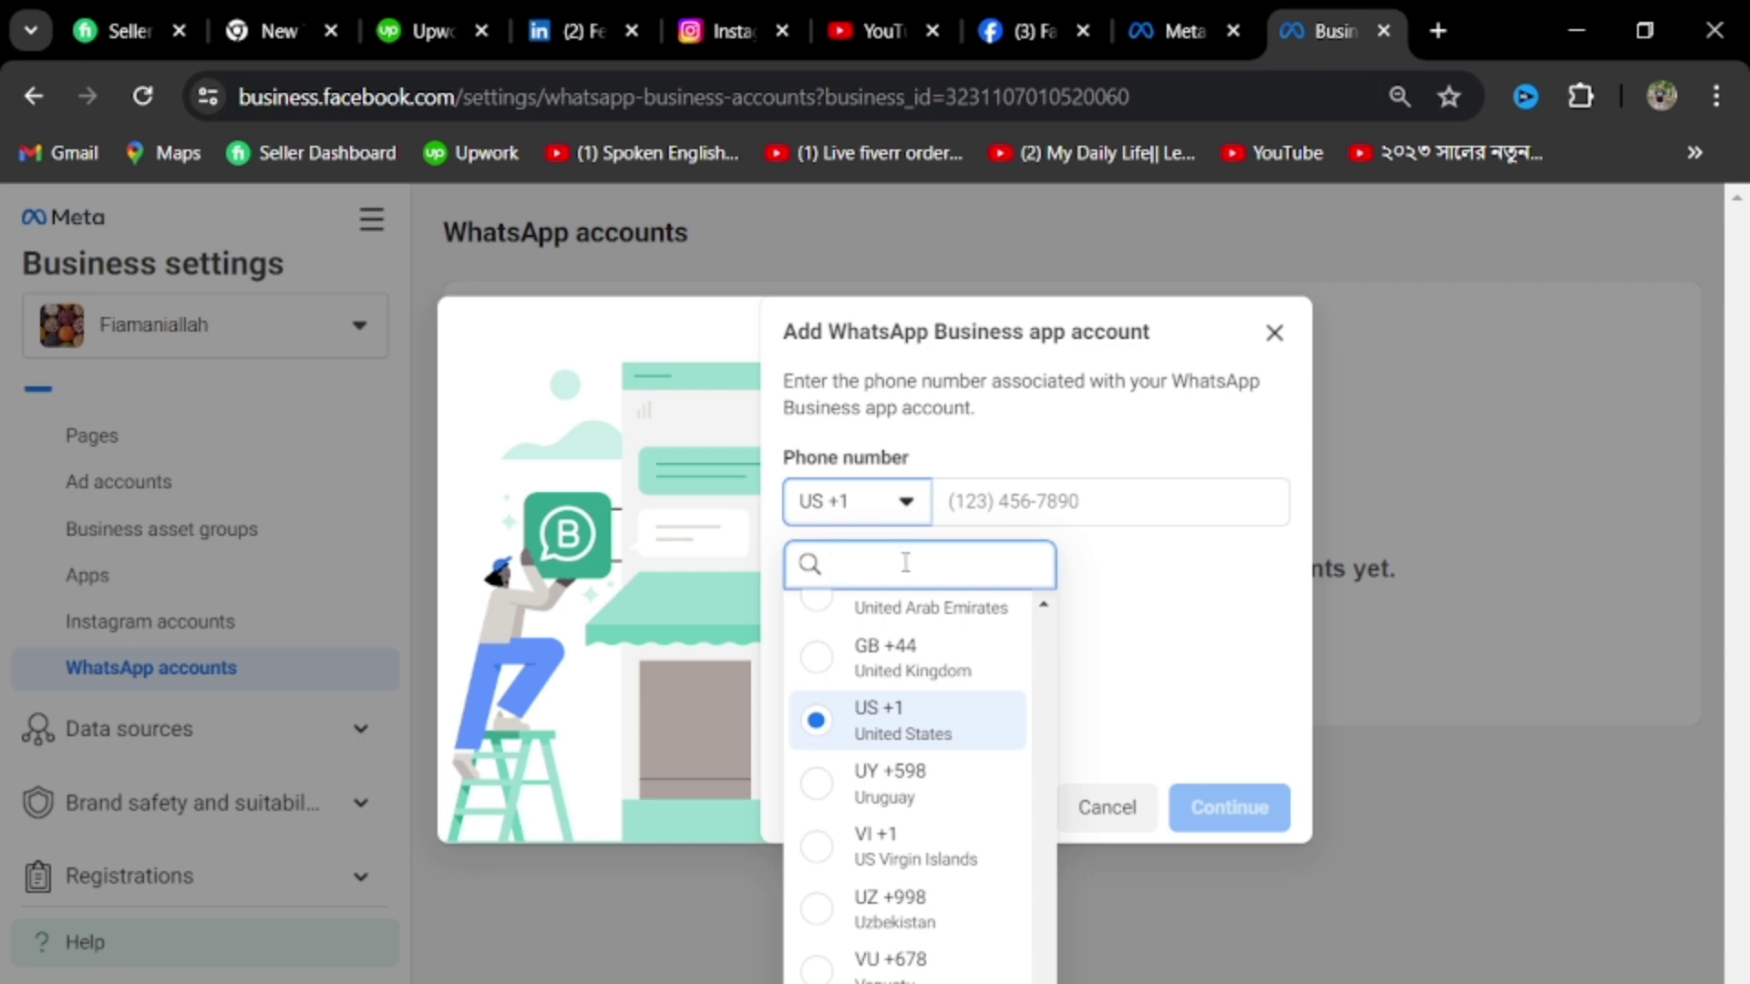
{"action": "type", "text": "bd"}
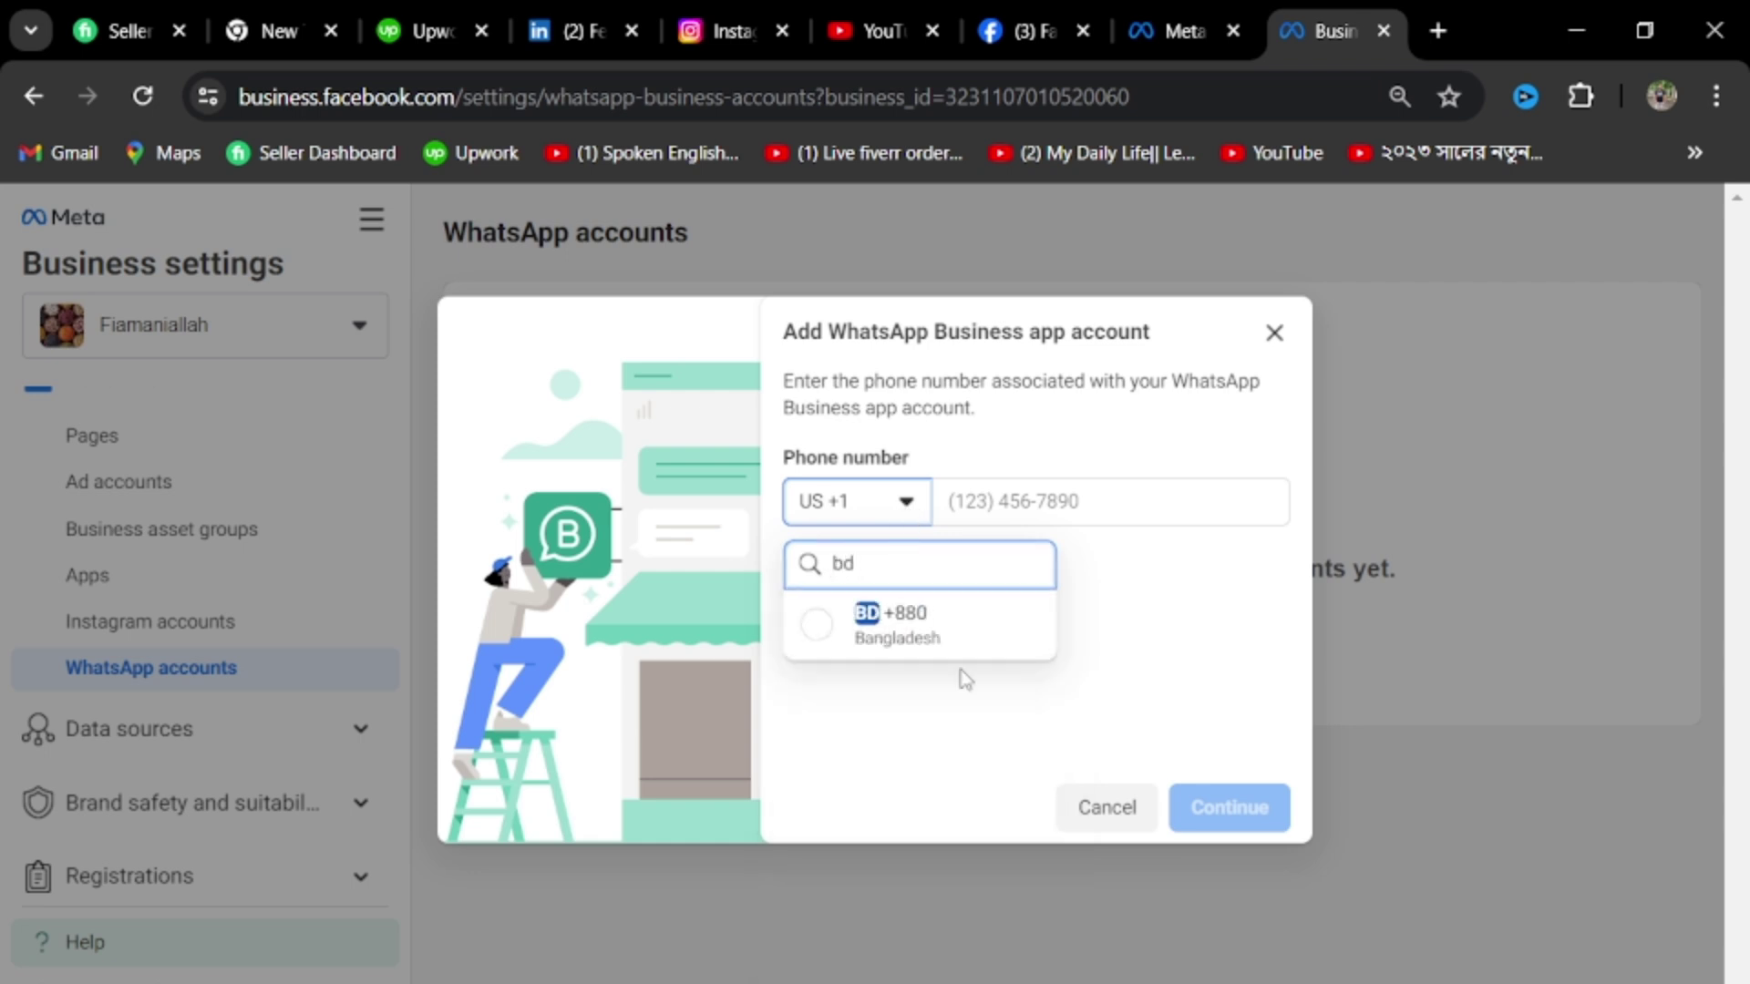
{"action": "left_click", "coordinate": [911, 643]}
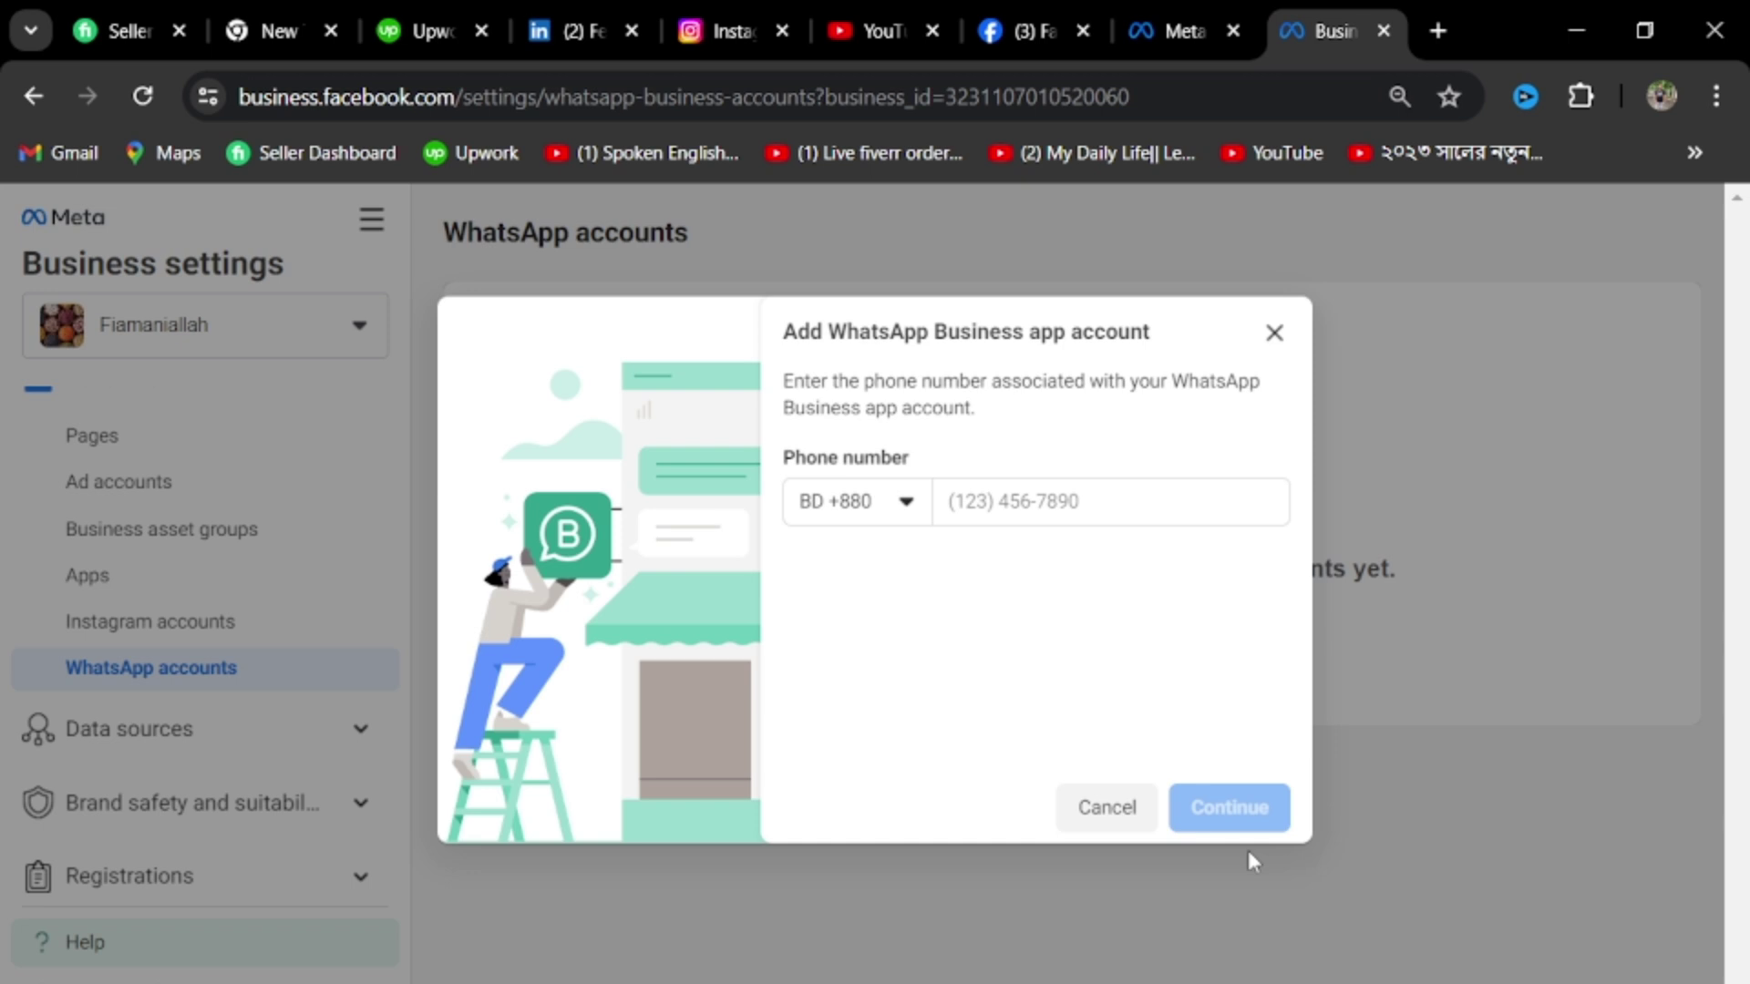
{"action": "left_click", "coordinate": [1108, 826]}
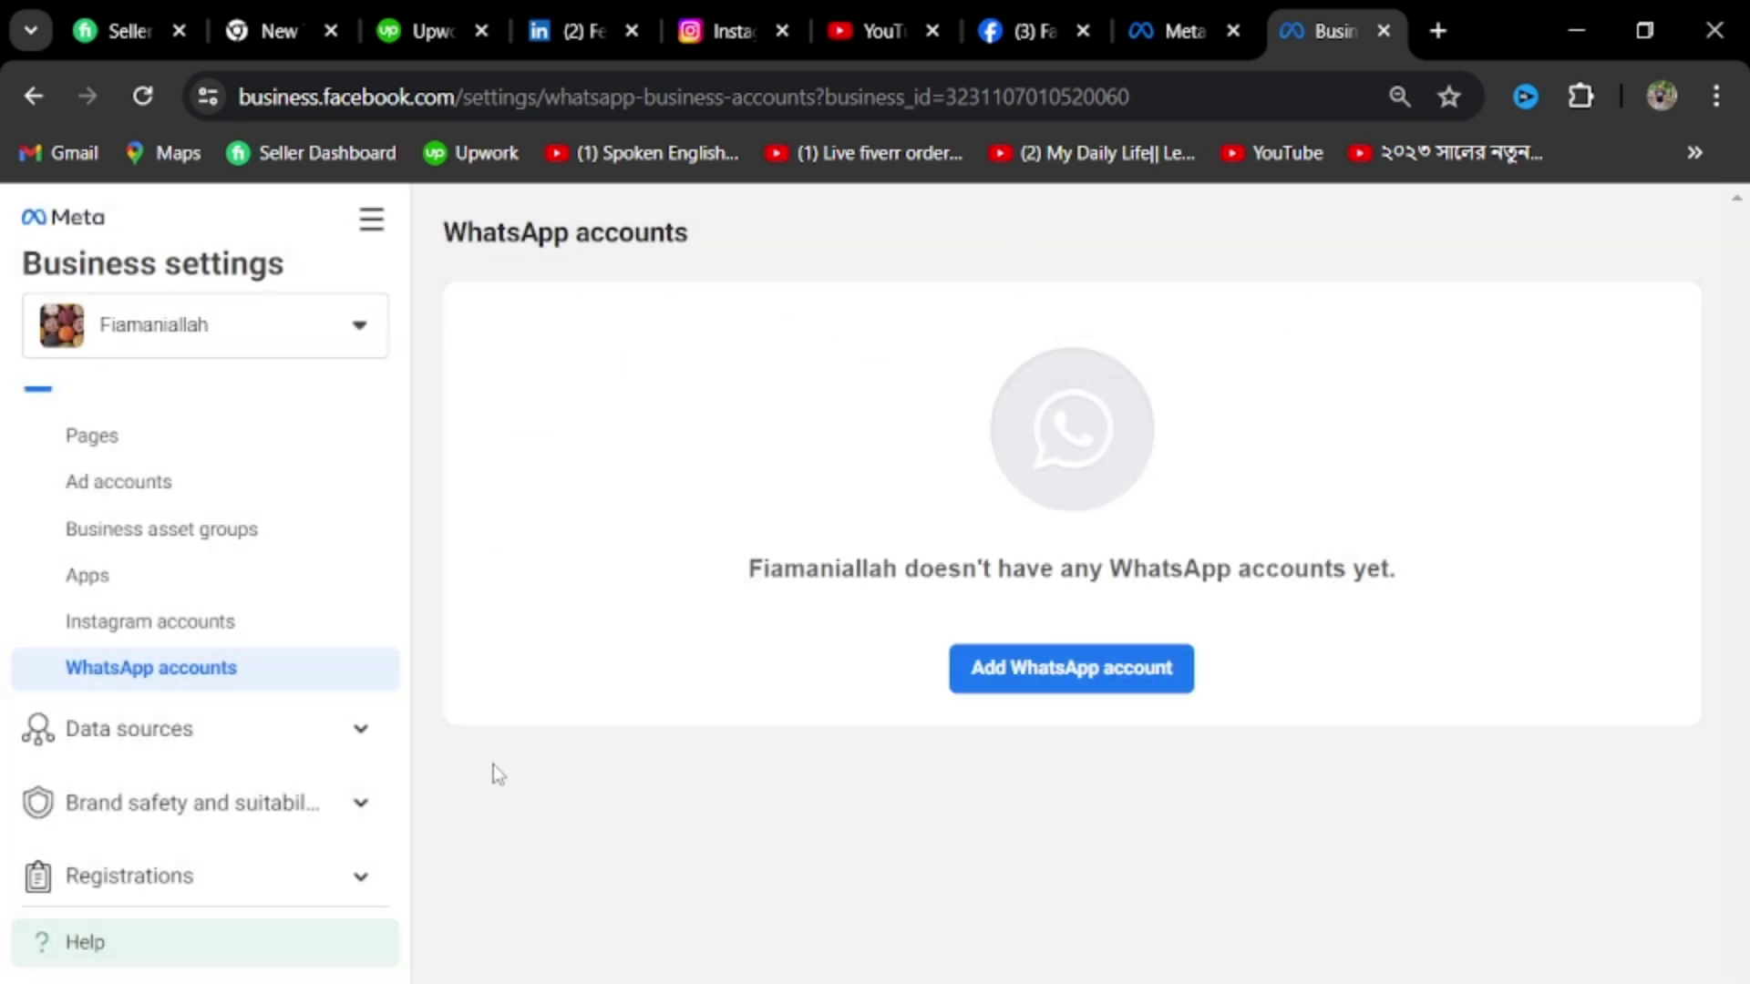
{"action": "scroll", "coordinate": [183, 648], "scroll_direction": "up", "scroll_amount": 3}
{"action": "scroll", "coordinate": [288, 686], "scroll_direction": "down", "scroll_amount": 3}
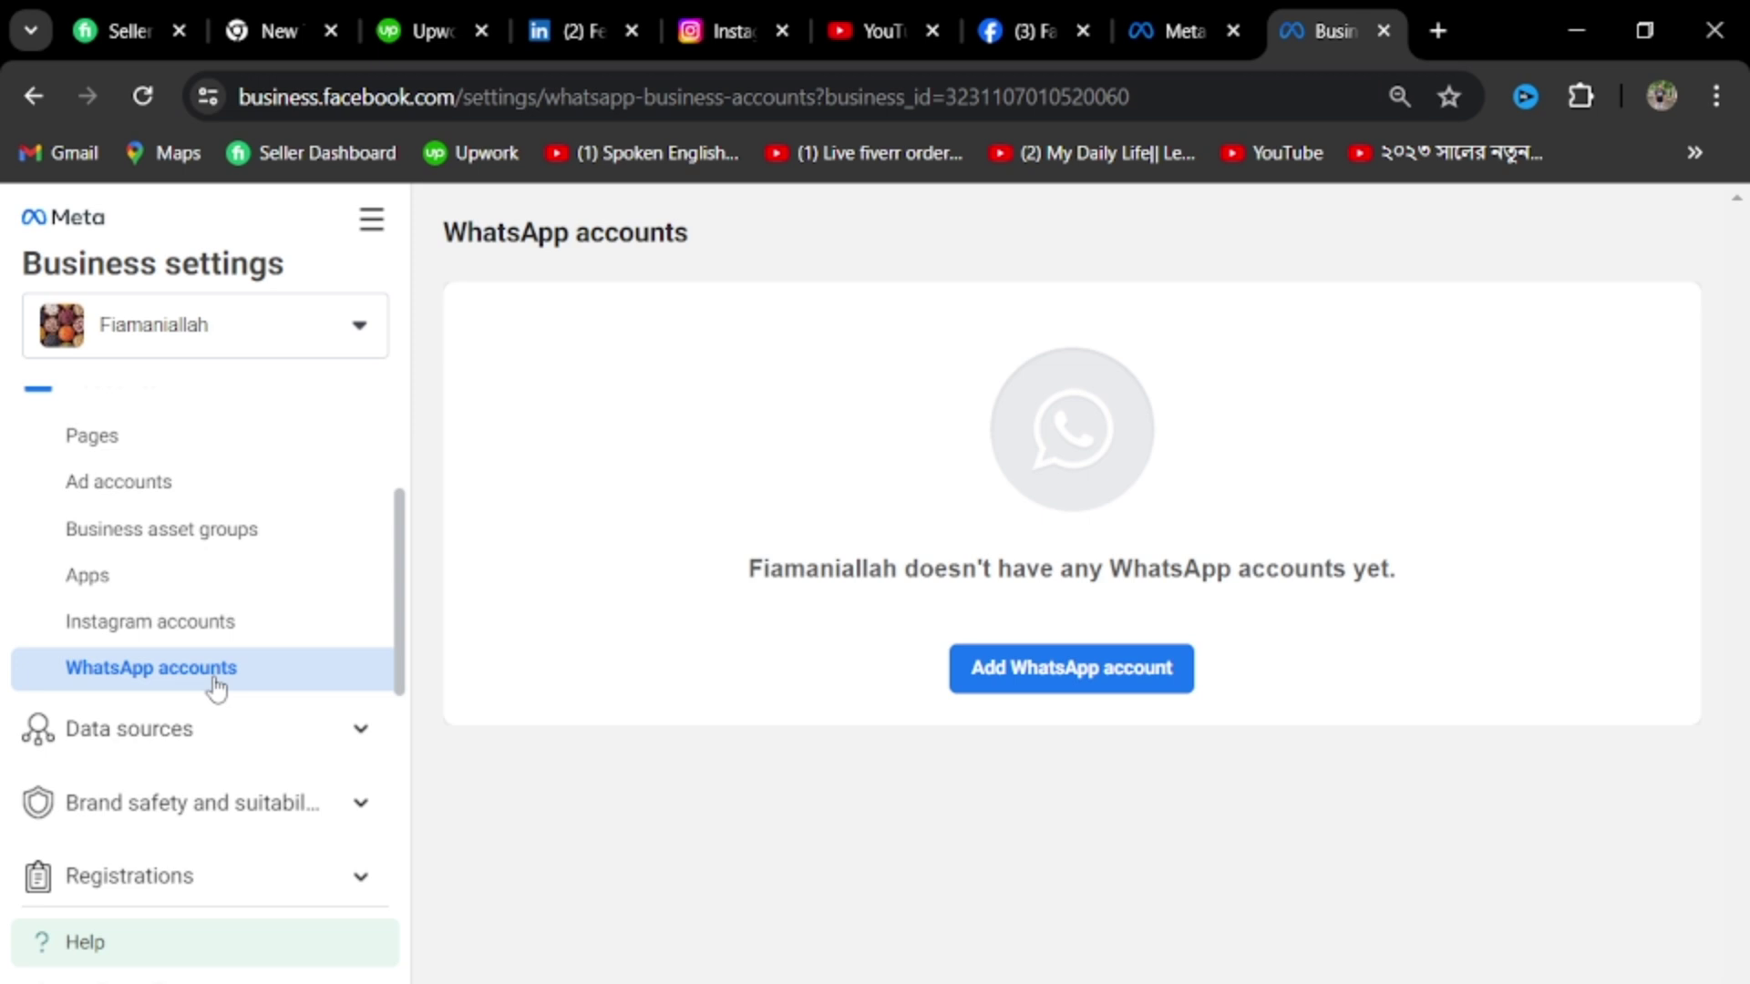
{"action": "scroll", "coordinate": [234, 715], "scroll_direction": "down", "scroll_amount": 3}
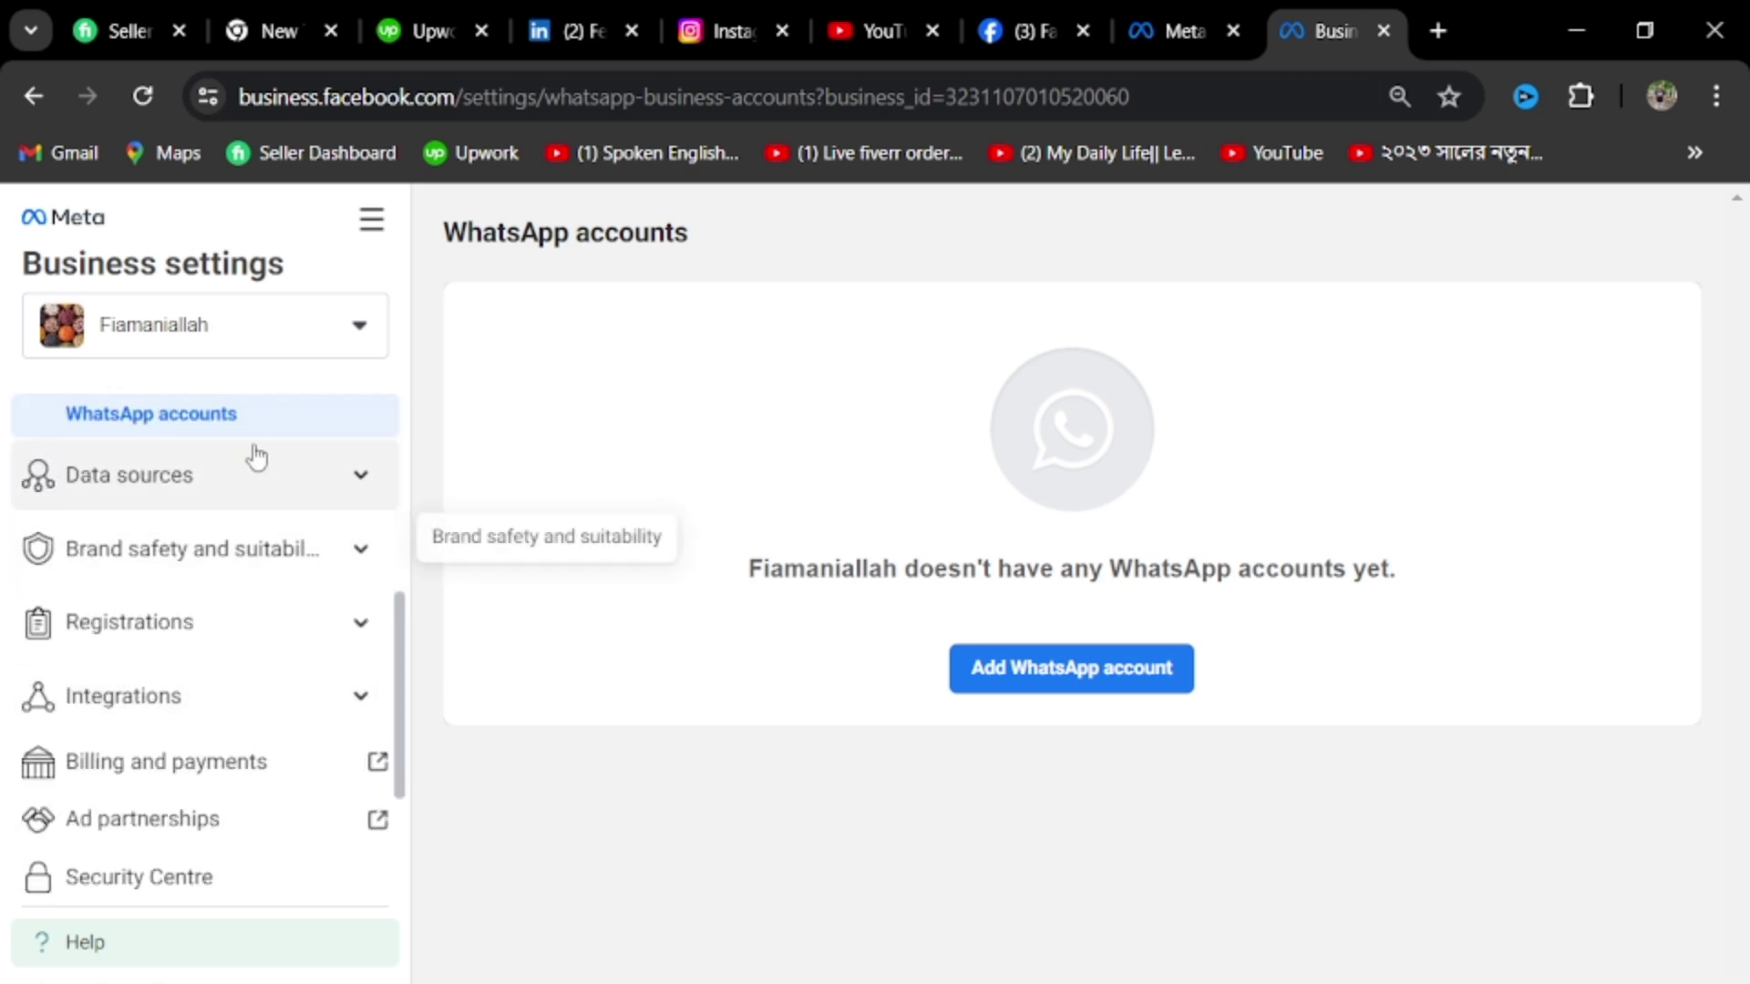
{"action": "left_click", "coordinate": [358, 481]}
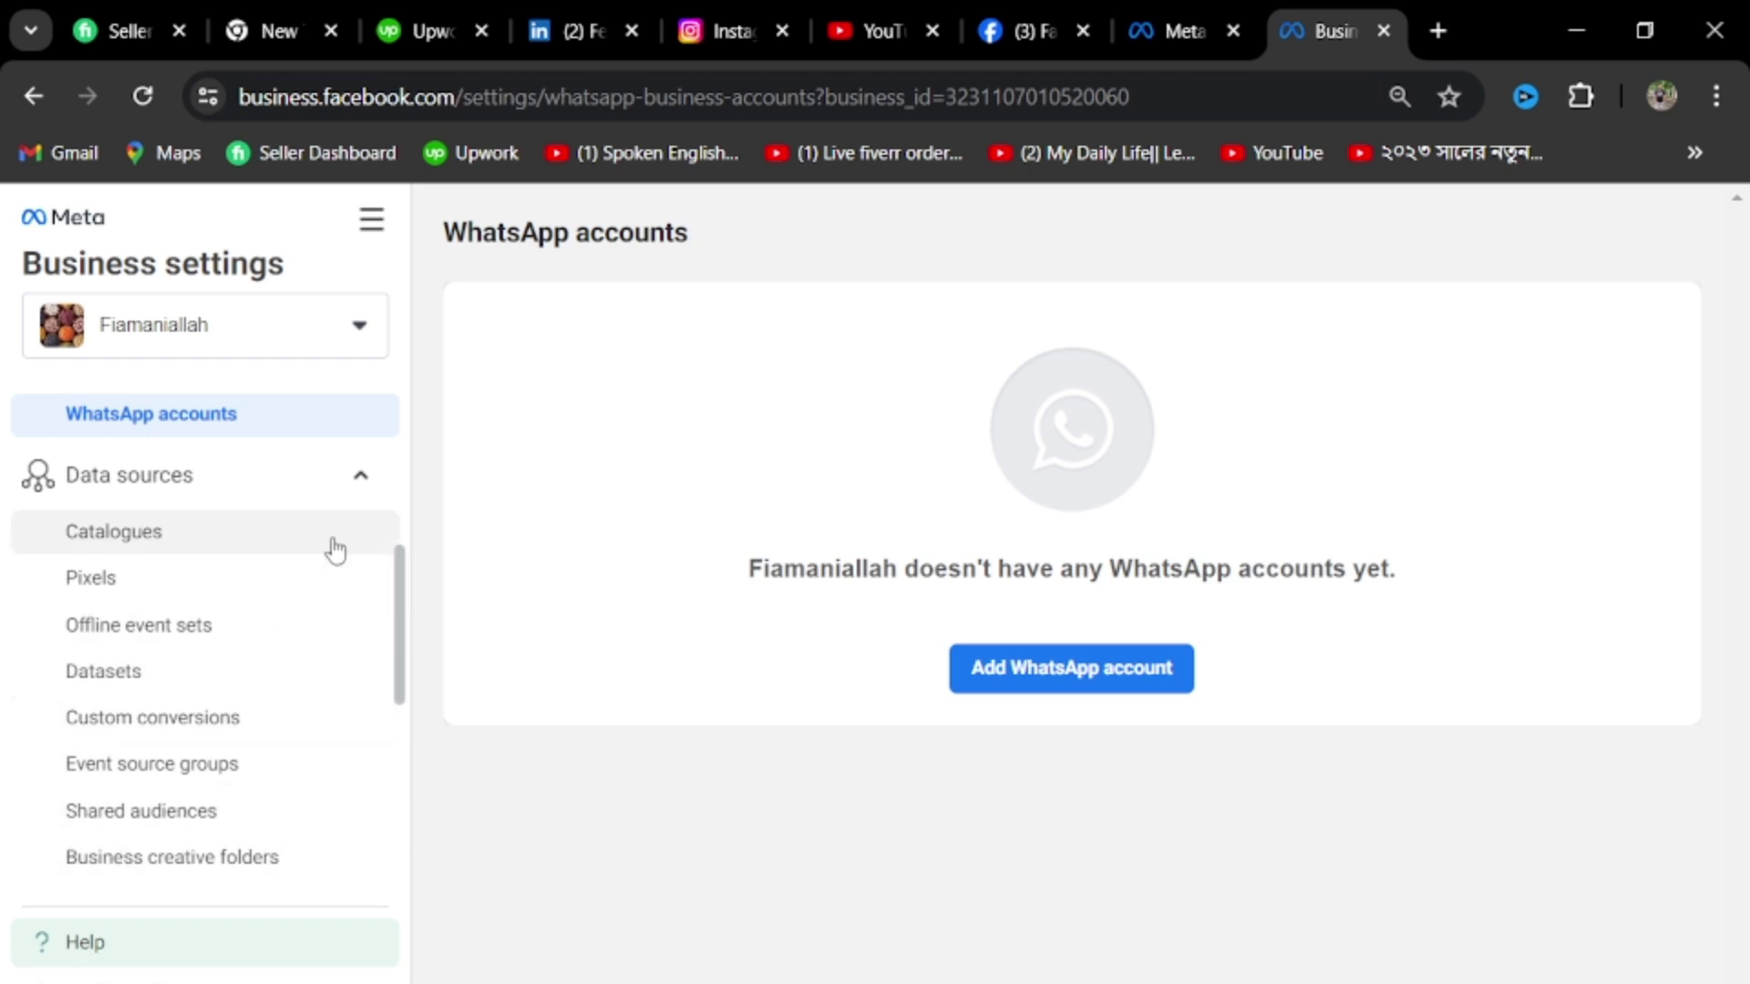
{"action": "left_click", "coordinate": [361, 475]}
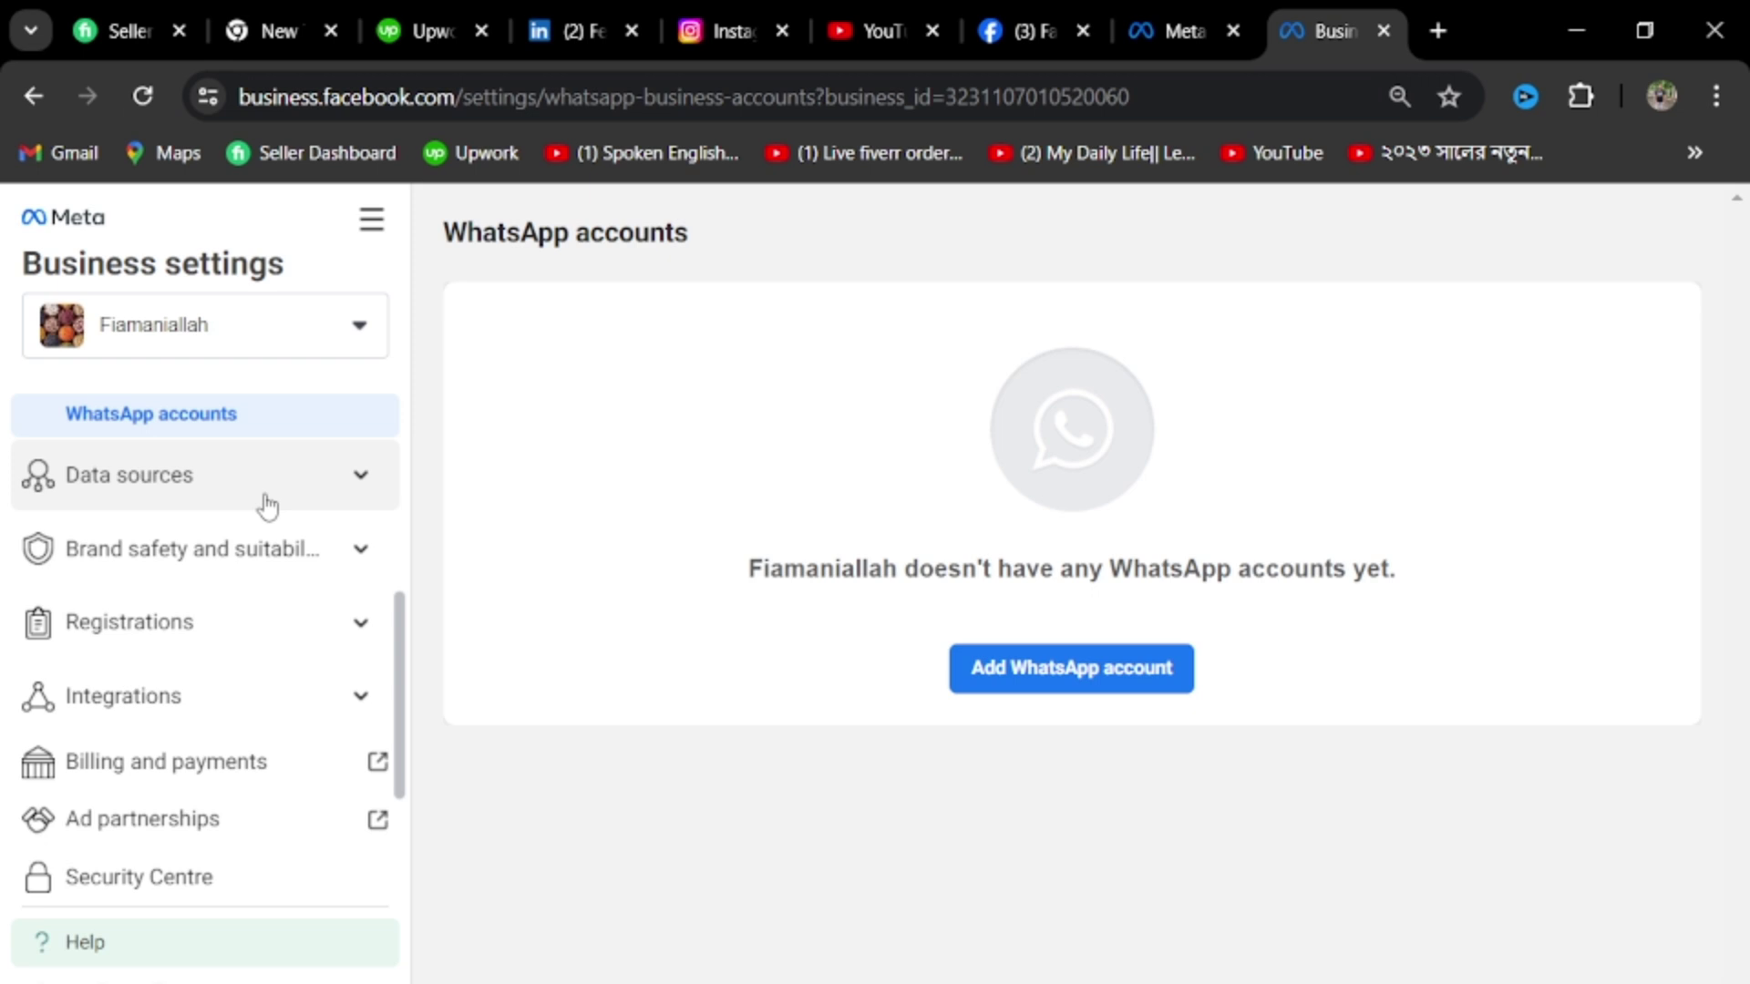
{"action": "scroll", "coordinate": [215, 653], "scroll_direction": "up", "scroll_amount": 5}
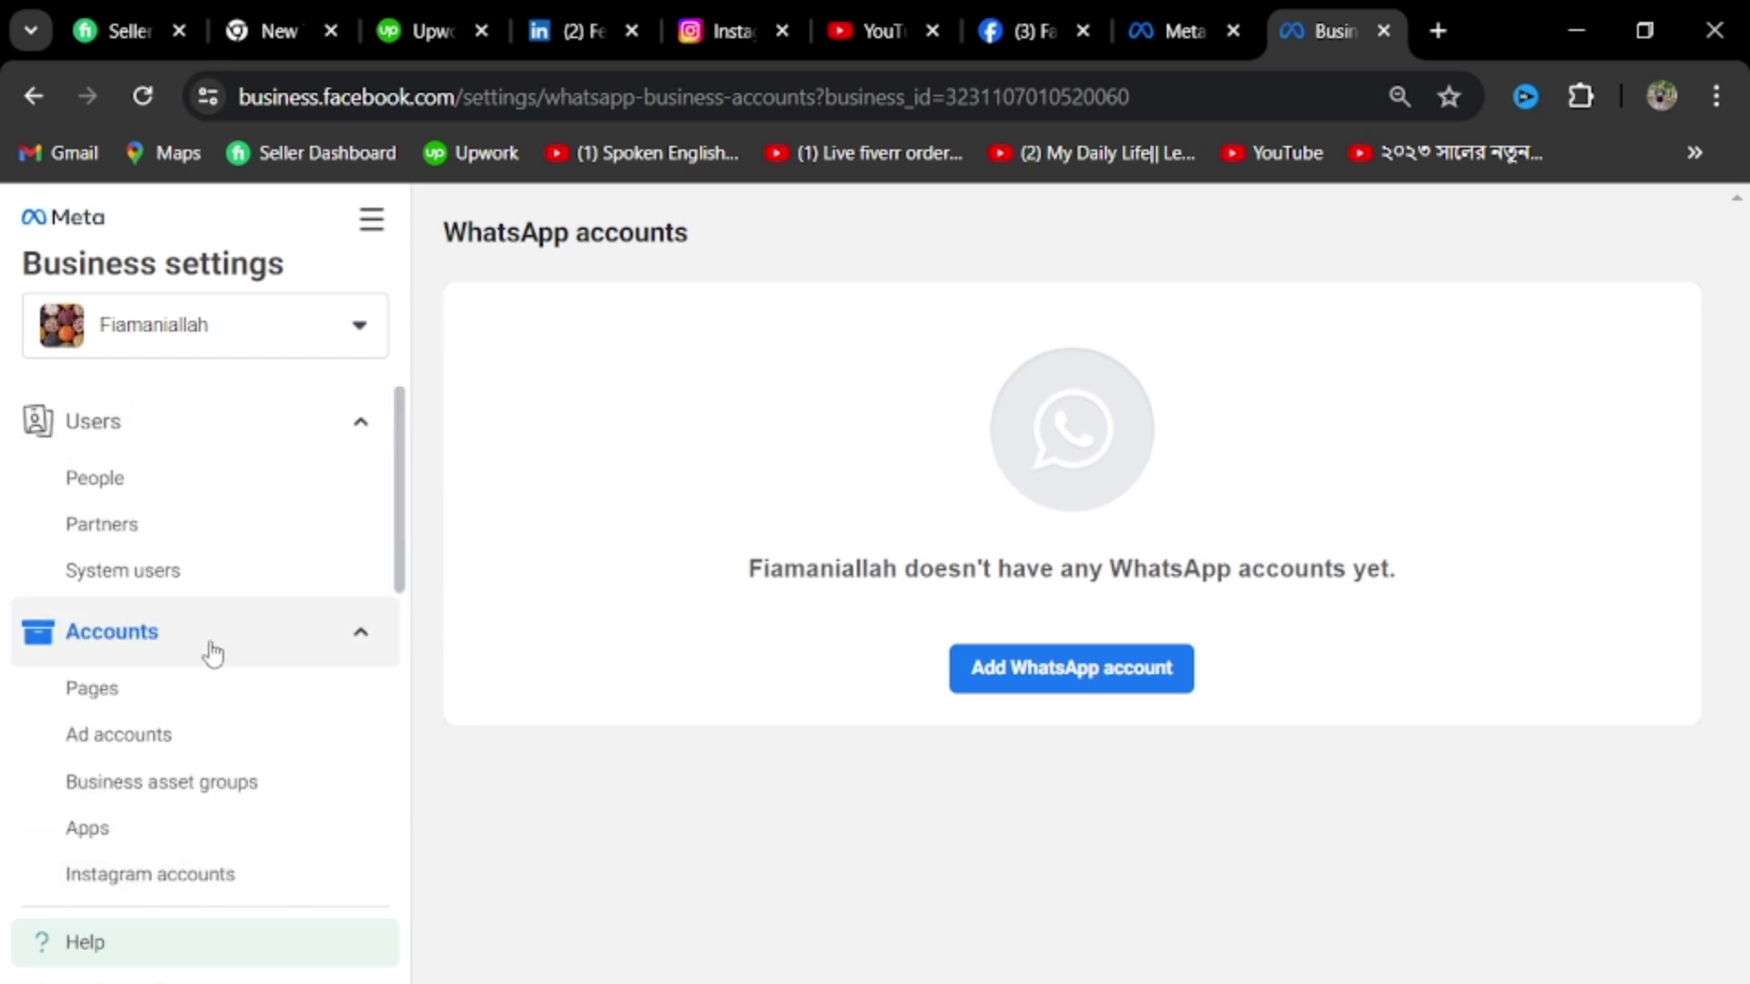
{"action": "scroll", "coordinate": [209, 625], "scroll_direction": "down", "scroll_amount": 8}
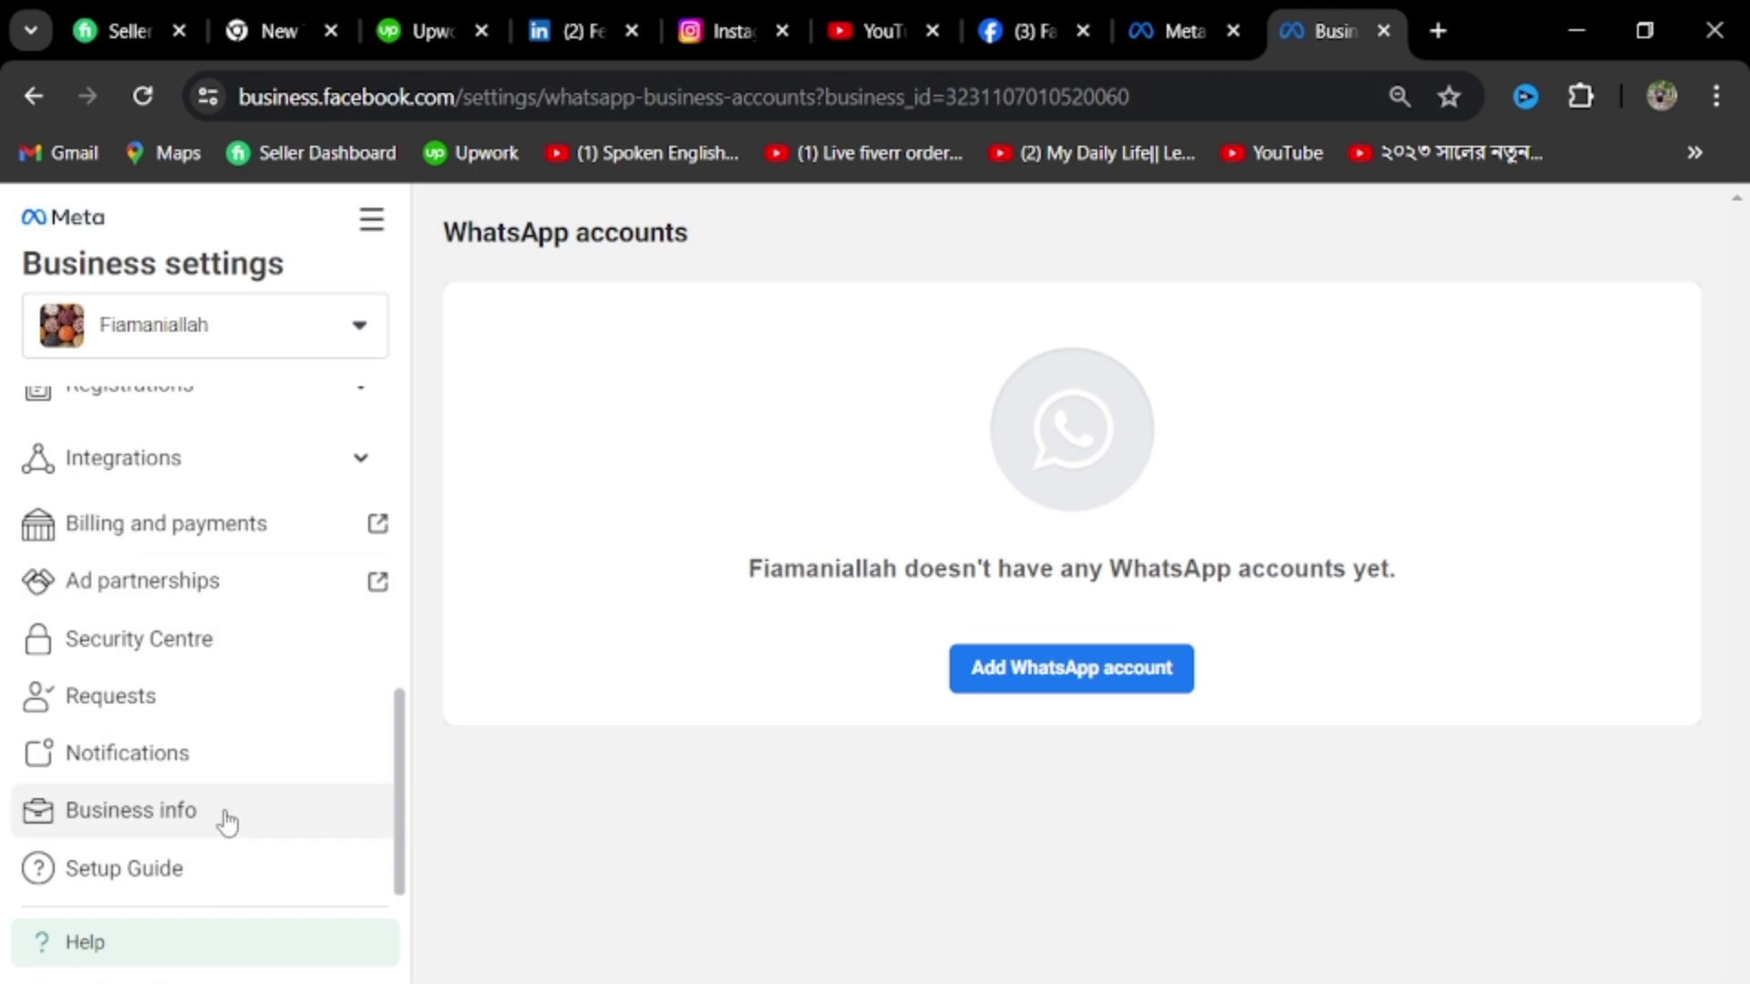
Open Business info and scroll through the business details, FoodNet primary page and Unverified status
{"action": "left_click", "coordinate": [167, 830]}
{"action": "scroll", "coordinate": [944, 780], "scroll_direction": "down", "scroll_amount": 6}
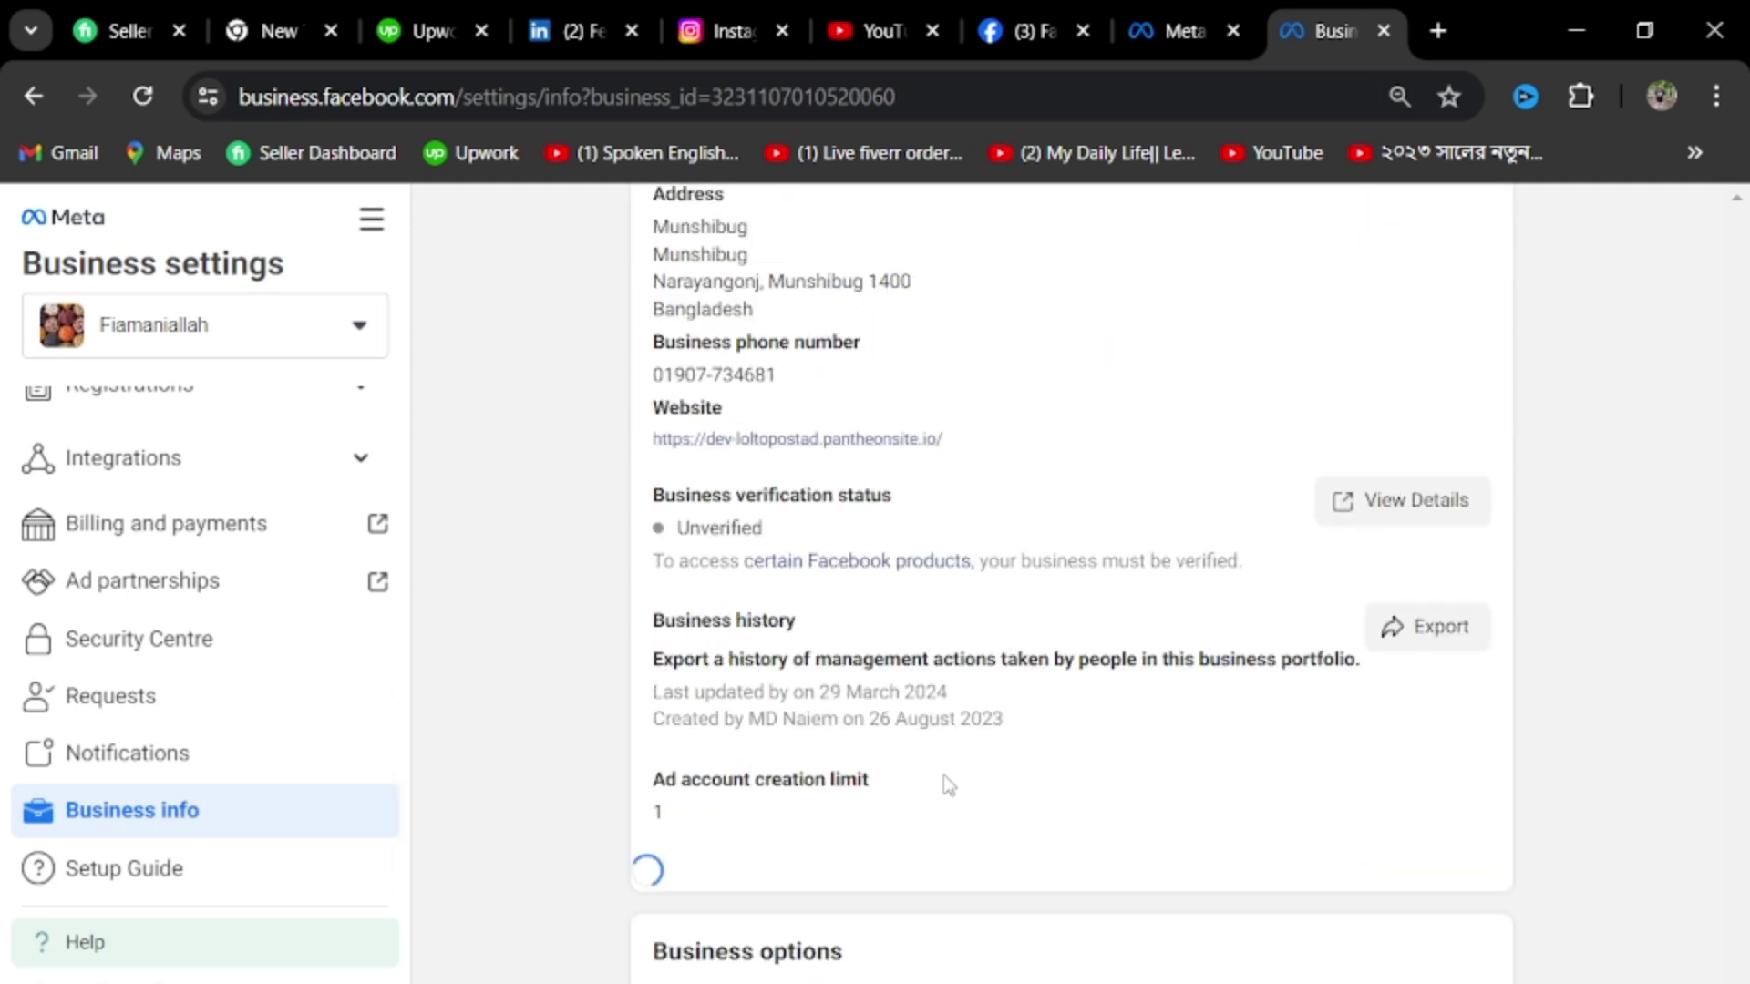
{"action": "scroll", "coordinate": [992, 768], "scroll_direction": "down", "scroll_amount": 2}
{"action": "scroll", "coordinate": [996, 743], "scroll_direction": "down", "scroll_amount": 4}
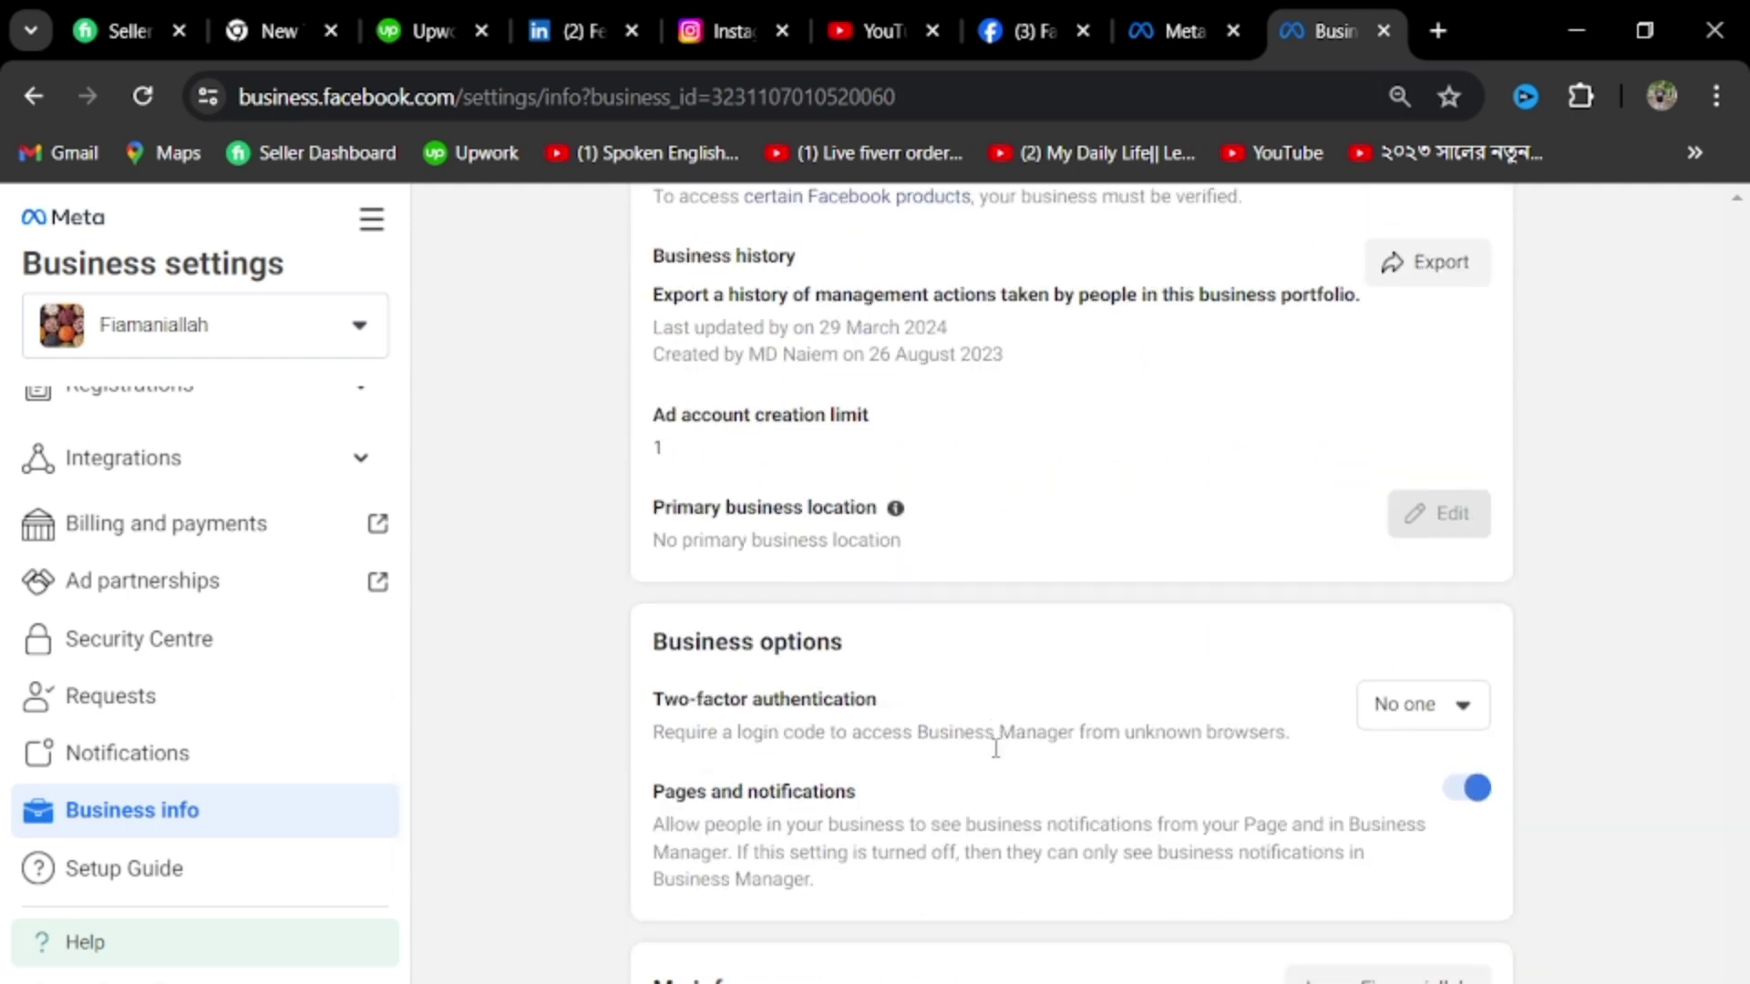
{"action": "scroll", "coordinate": [901, 857], "scroll_direction": "up", "scroll_amount": 3}
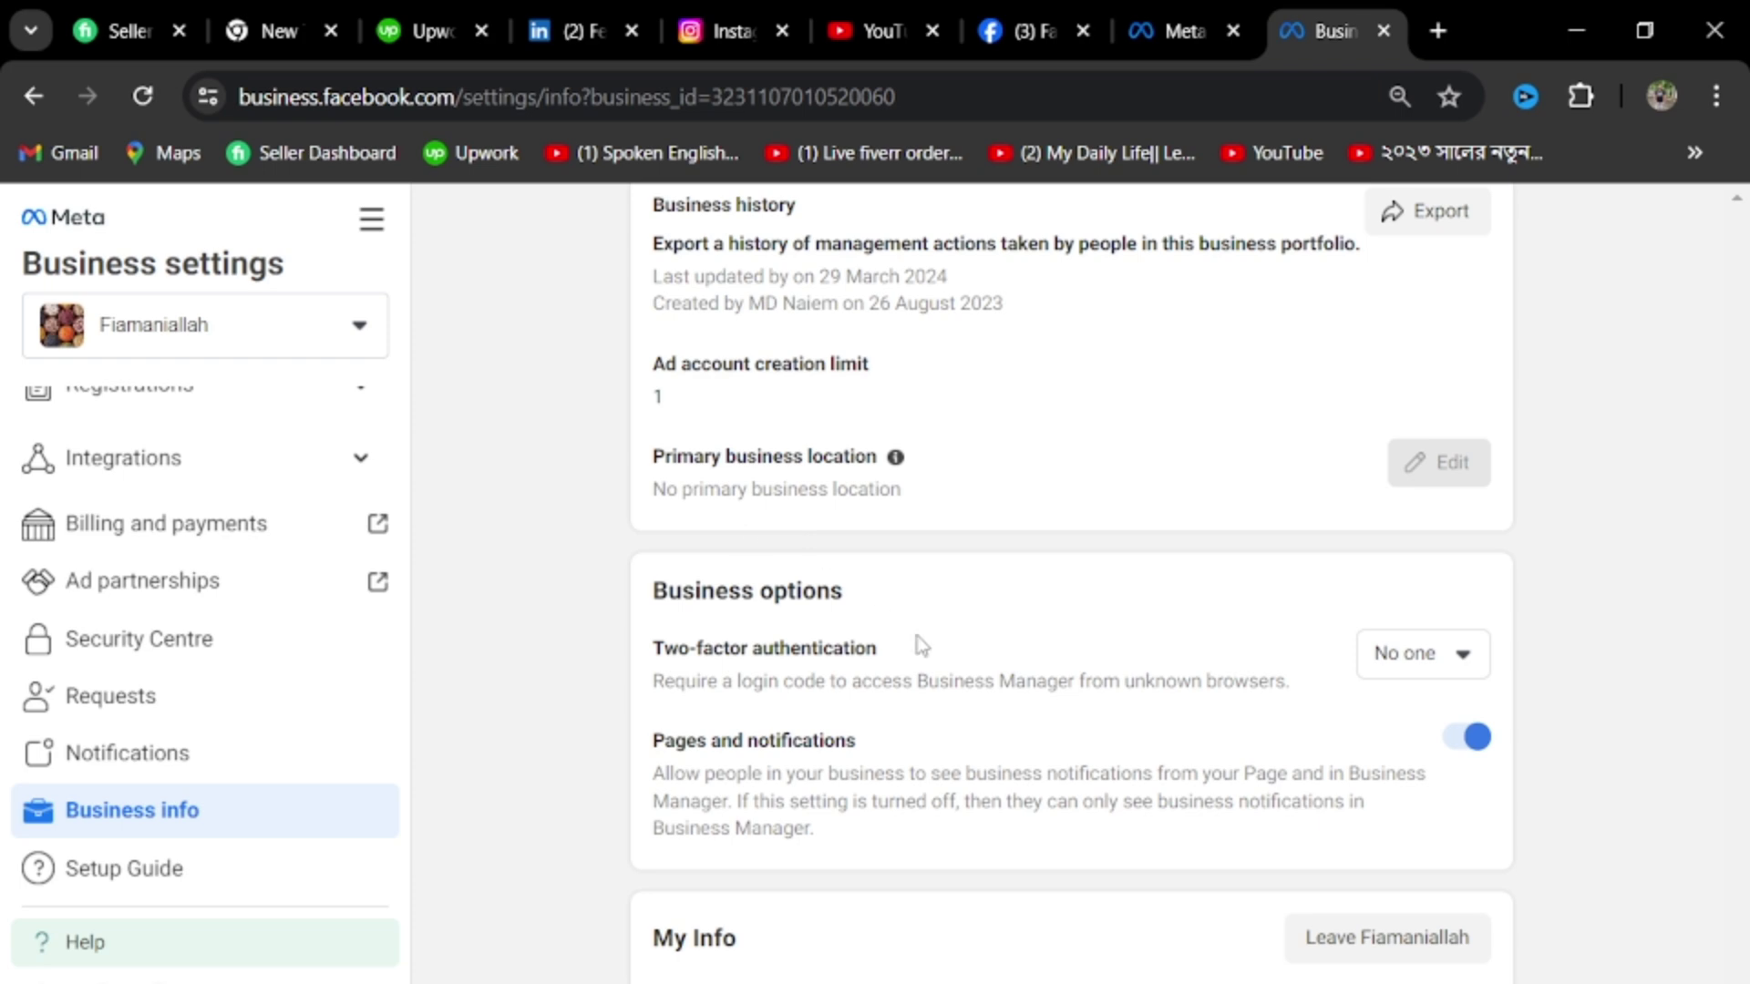
{"action": "scroll", "coordinate": [918, 648], "scroll_direction": "up", "scroll_amount": 3}
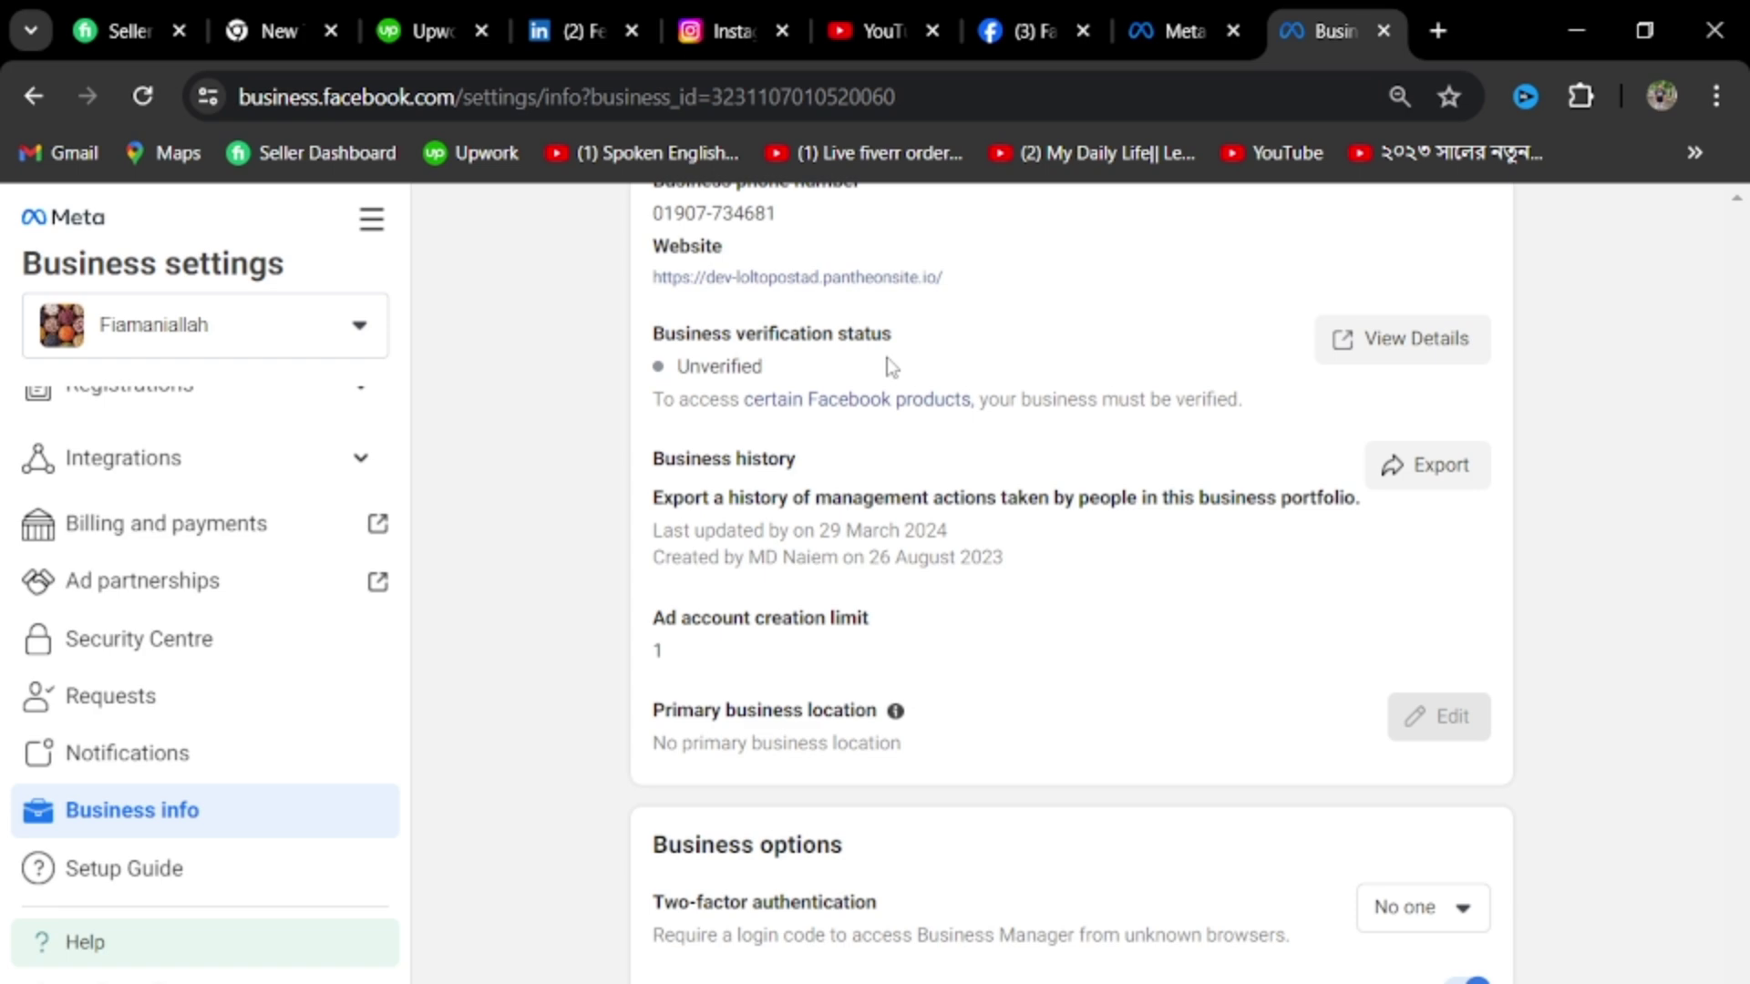
{"action": "scroll", "coordinate": [848, 529], "scroll_direction": "up", "scroll_amount": 6}
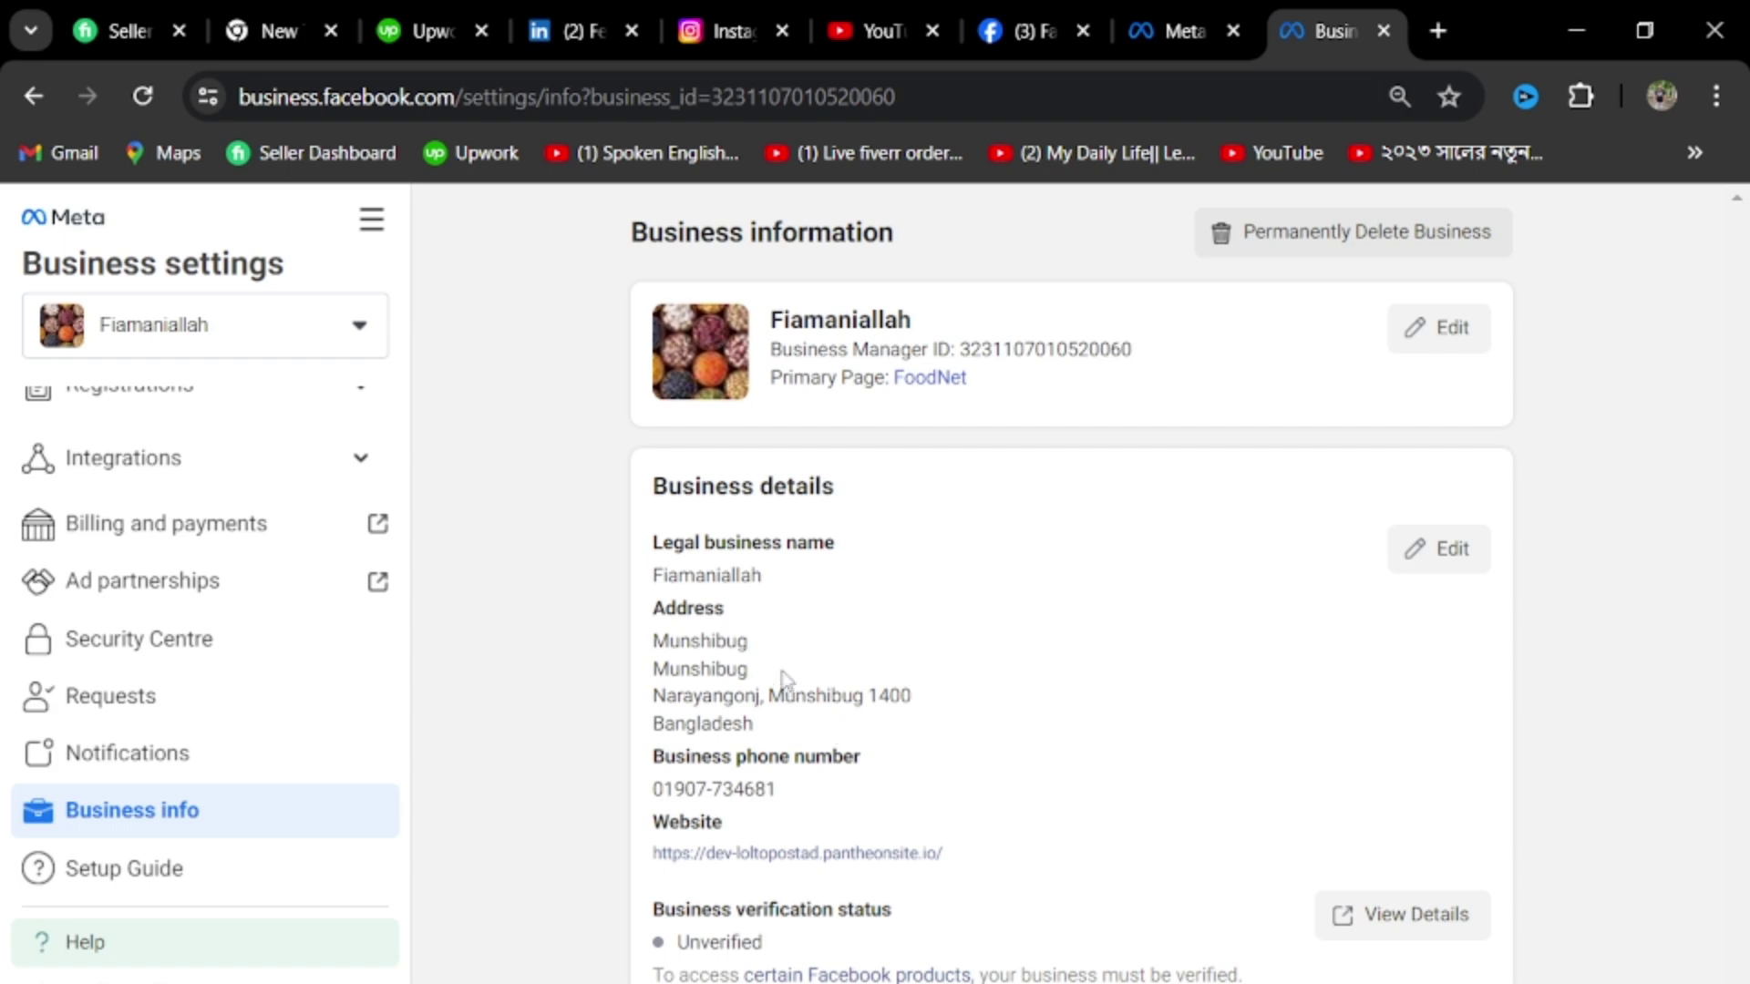
{"action": "scroll", "coordinate": [861, 718], "scroll_direction": "down", "scroll_amount": 3}
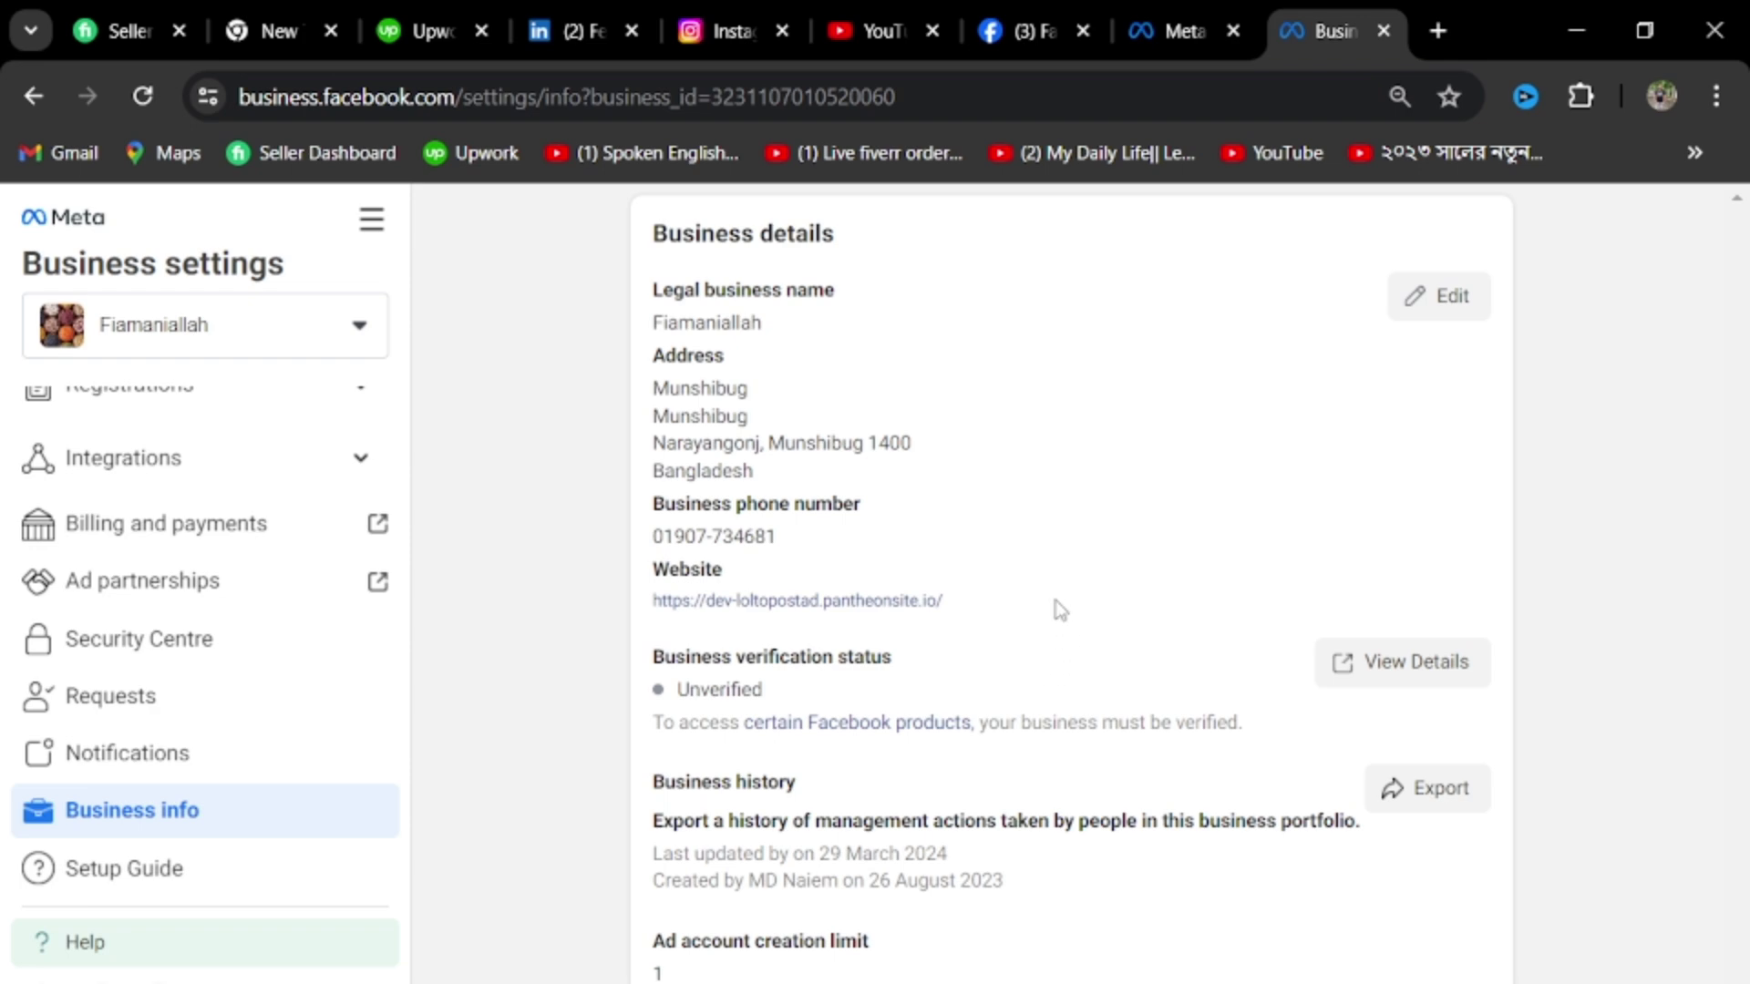
{"action": "scroll", "coordinate": [1067, 594], "scroll_direction": "up", "scroll_amount": 3}
{"action": "scroll", "coordinate": [1071, 591], "scroll_direction": "down", "scroll_amount": 8}
{"action": "scroll", "coordinate": [1076, 588], "scroll_direction": "down", "scroll_amount": 3}
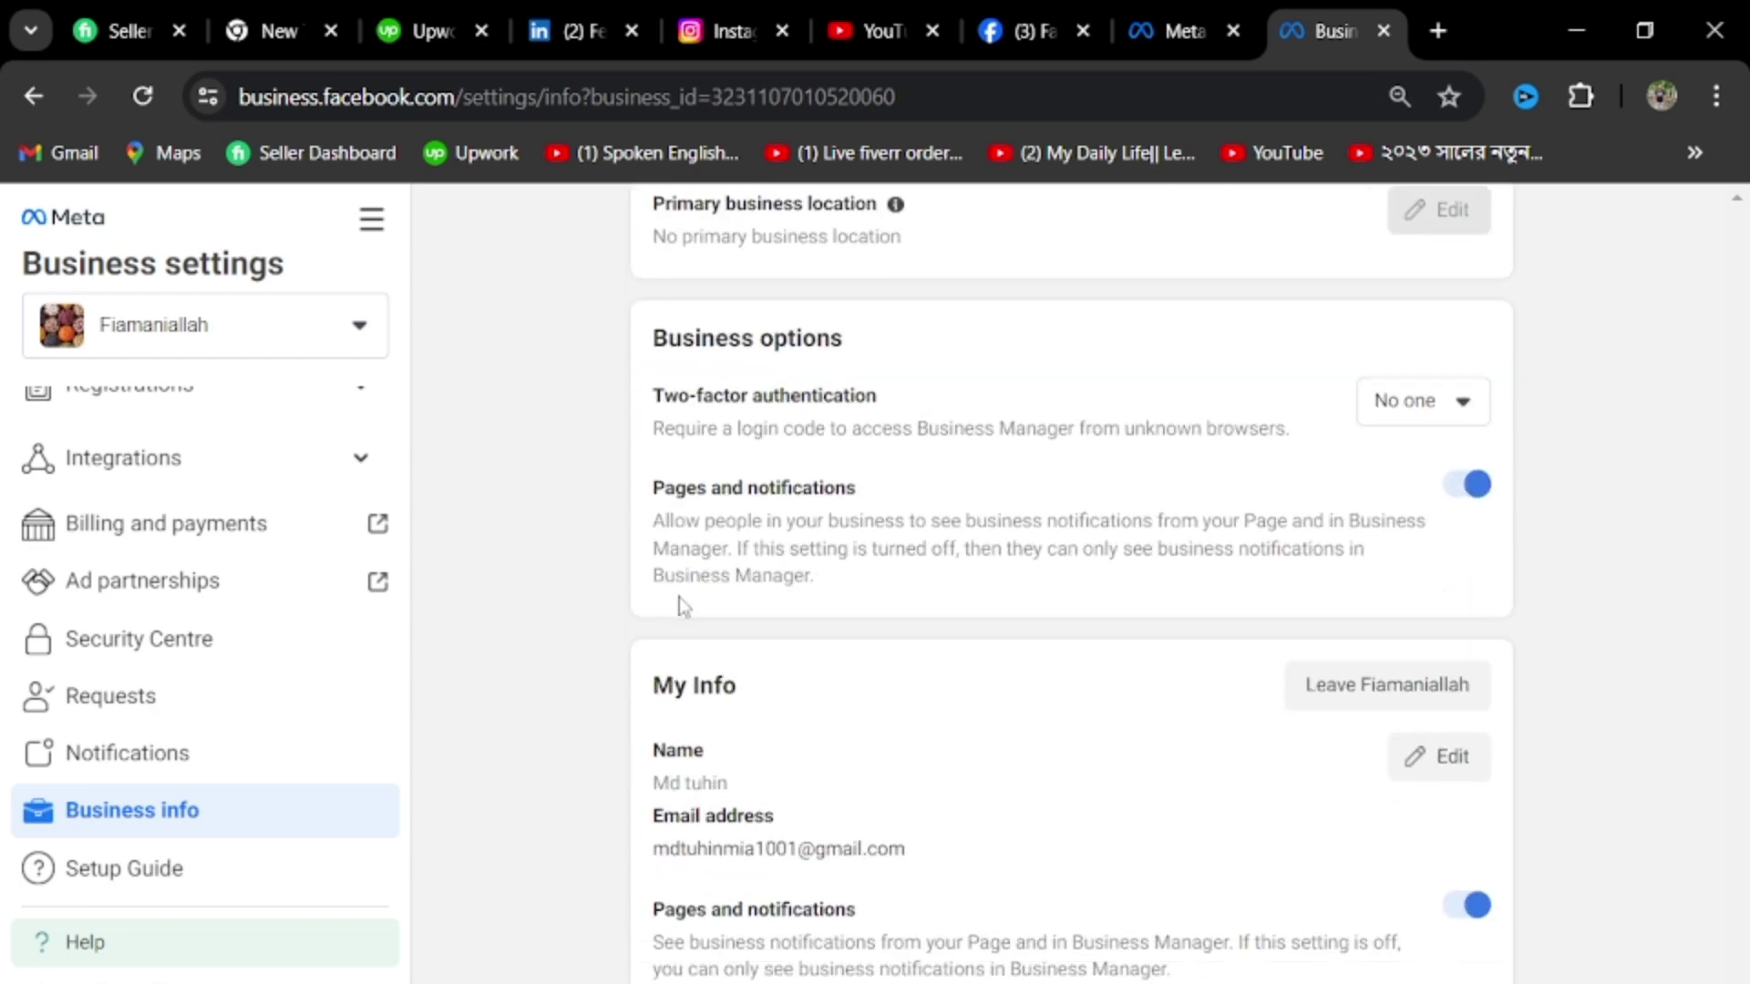
{"action": "scroll", "coordinate": [250, 652], "scroll_direction": "up", "scroll_amount": 5}
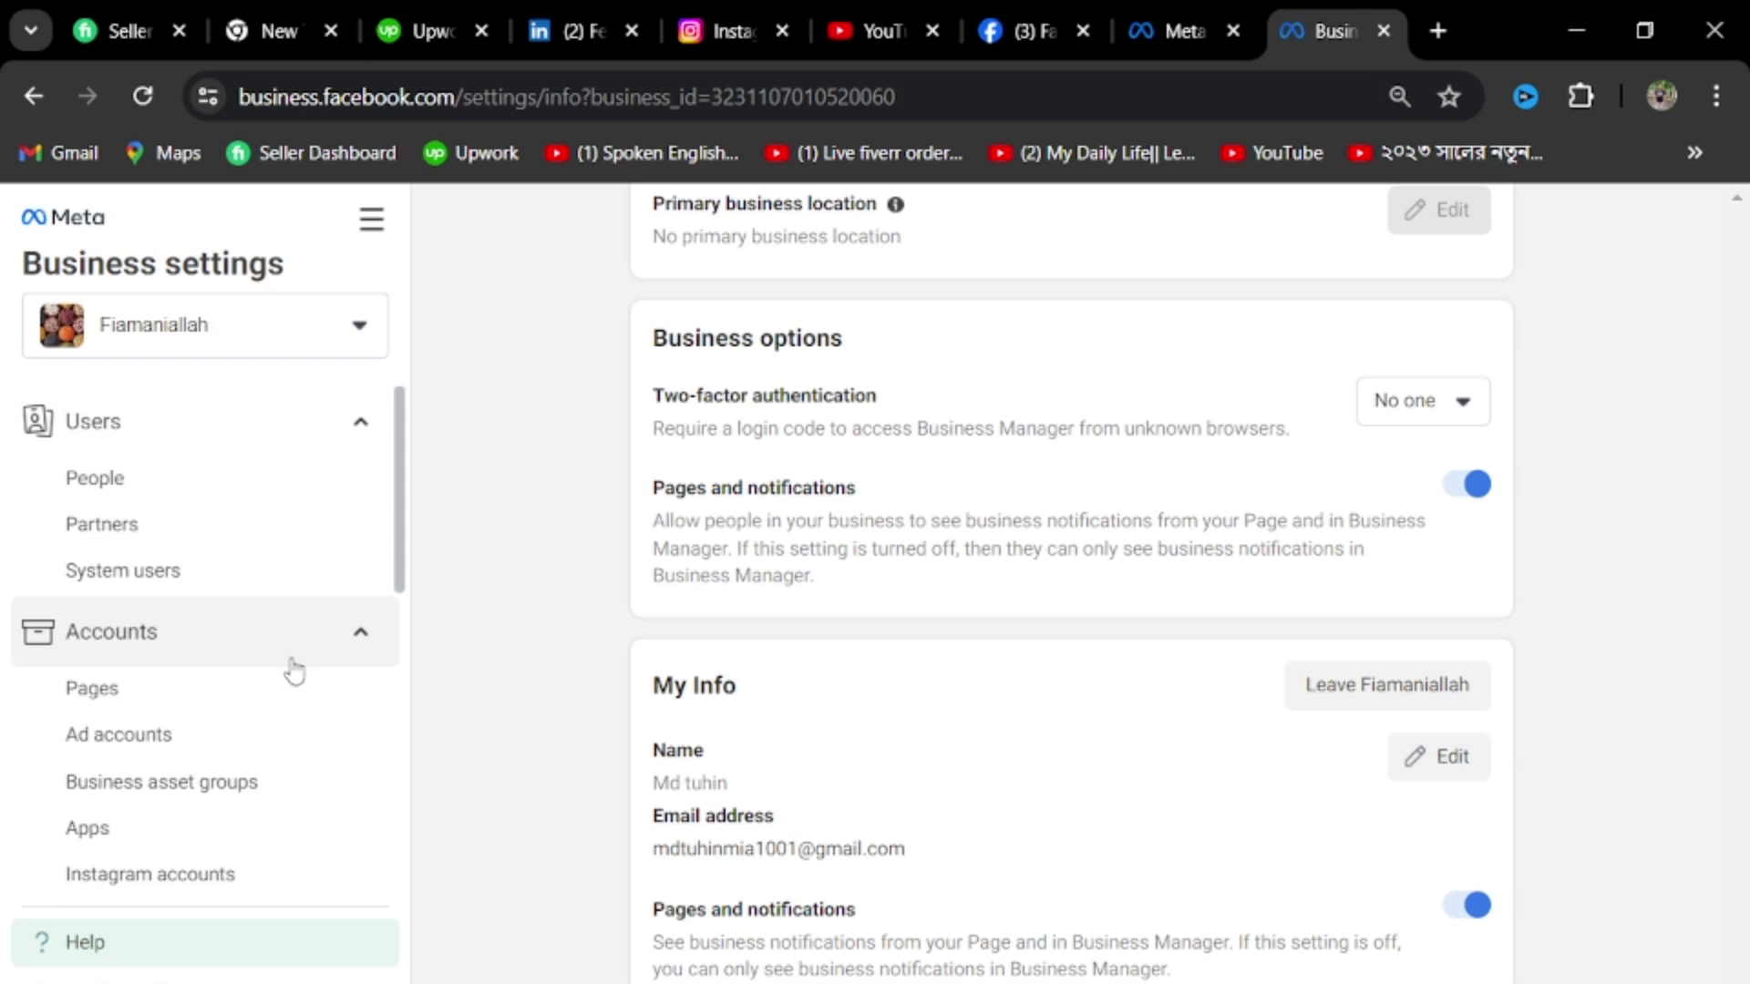
{"action": "scroll", "coordinate": [315, 702], "scroll_direction": "down", "scroll_amount": 5}
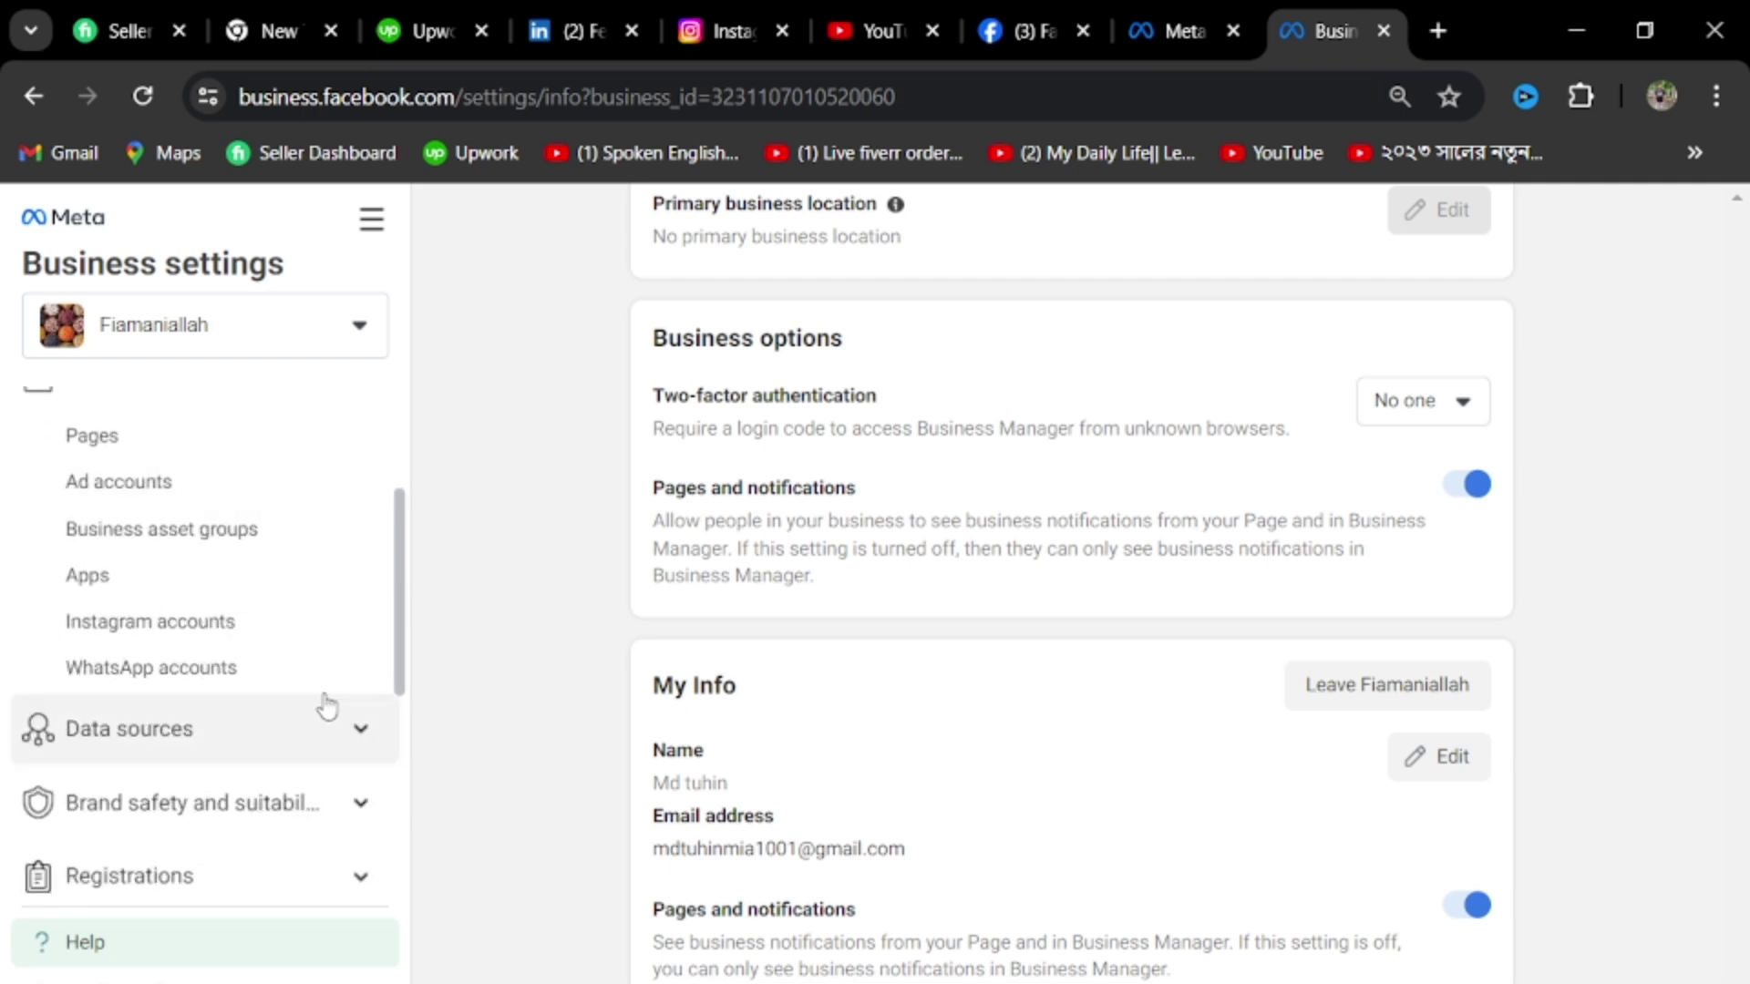
{"action": "scroll", "coordinate": [328, 700], "scroll_direction": "down", "scroll_amount": 3}
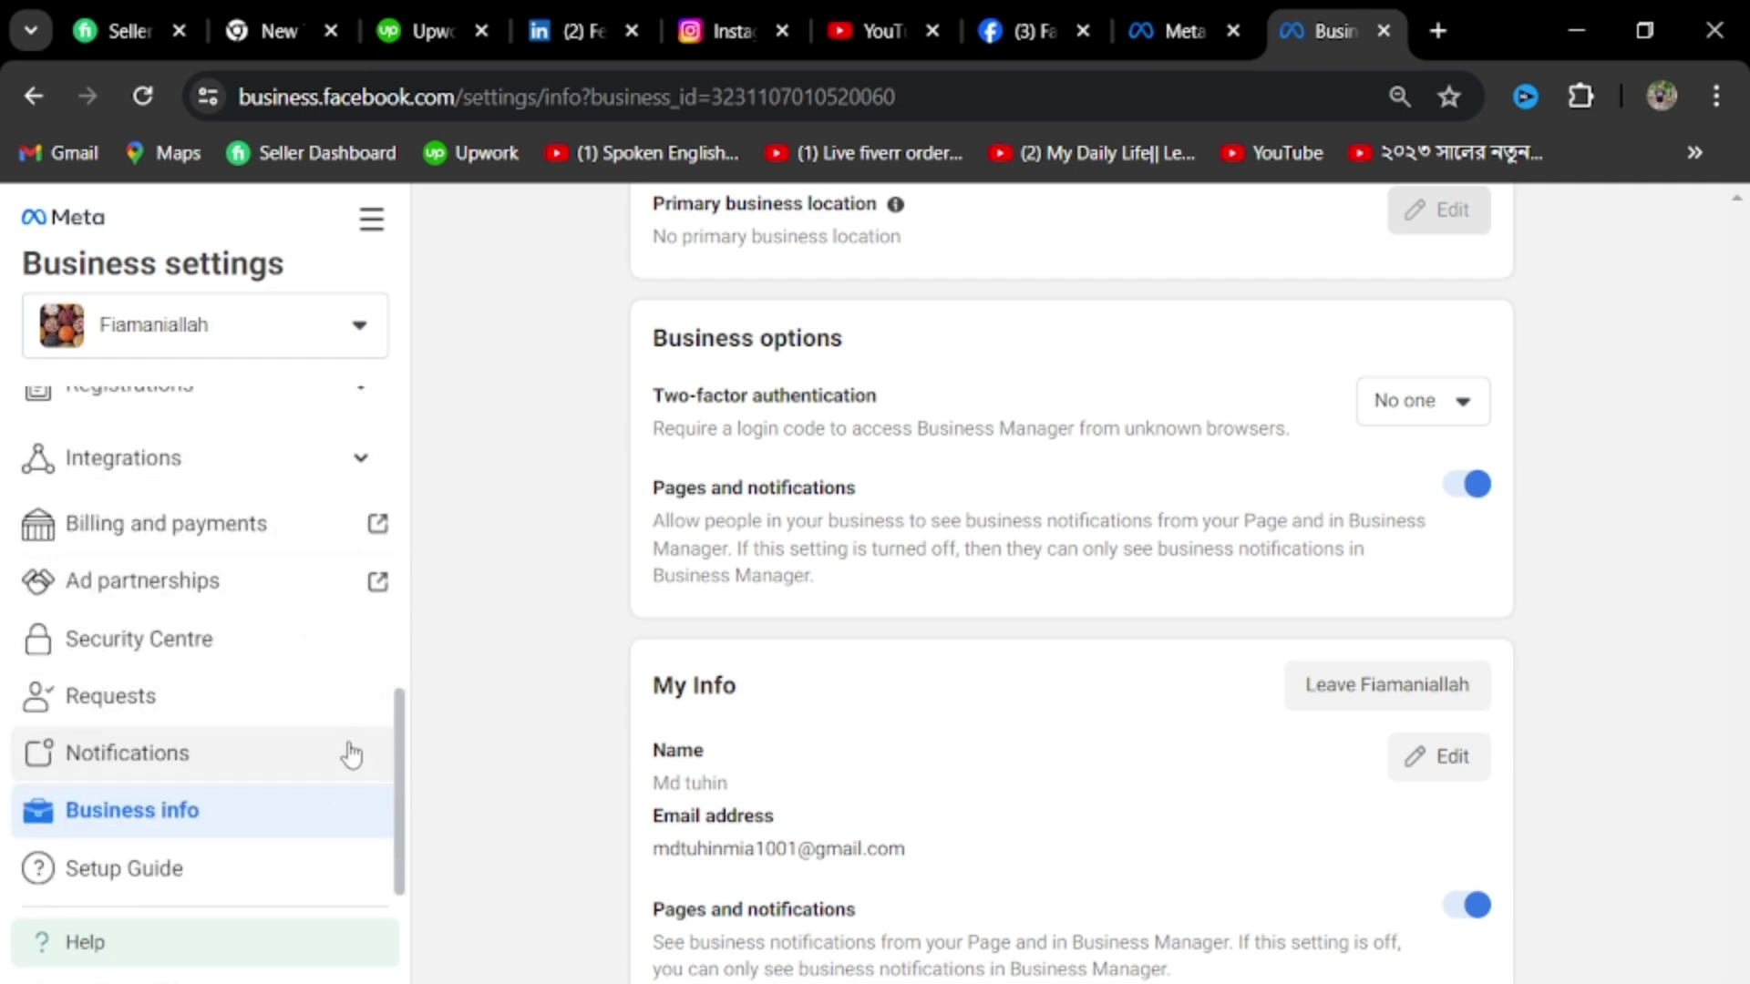
{"action": "scroll", "coordinate": [351, 753], "scroll_direction": "up", "scroll_amount": 3}
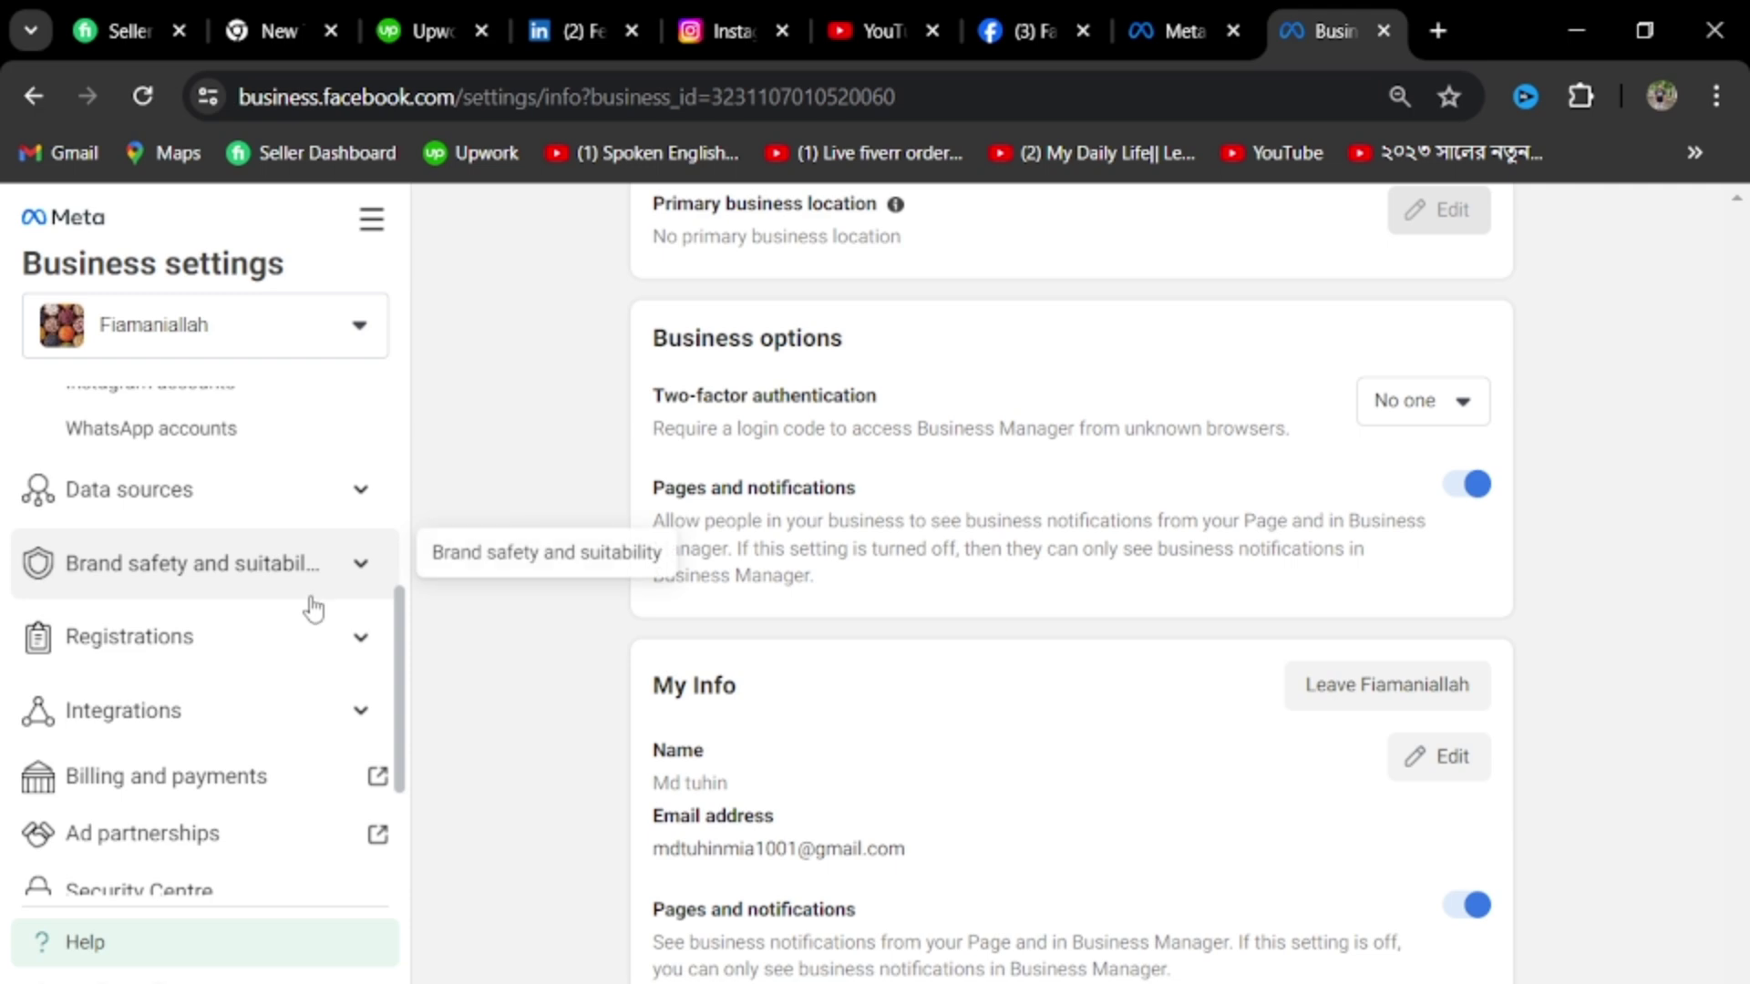